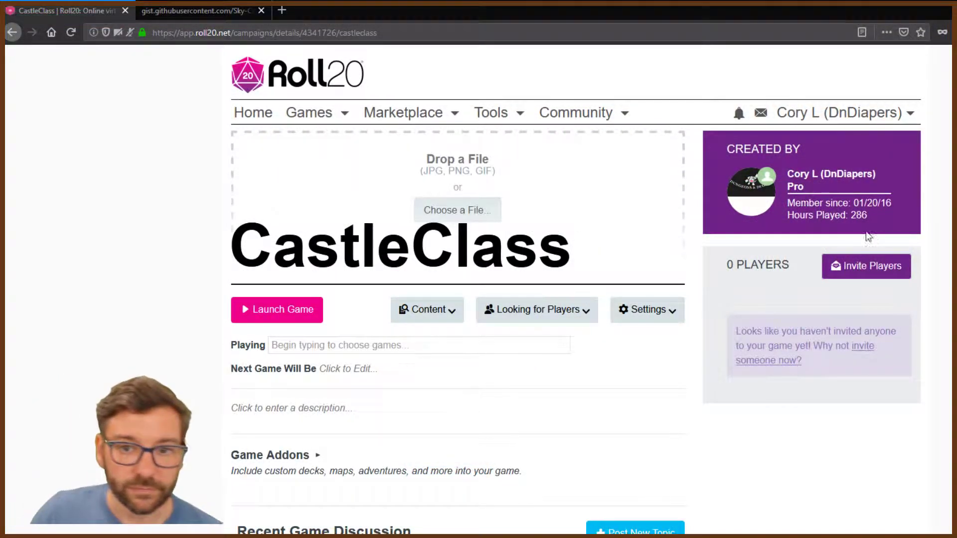
Step: Open the API scripts page of the CastleClass game and restart the API sandbox
click(672, 316)
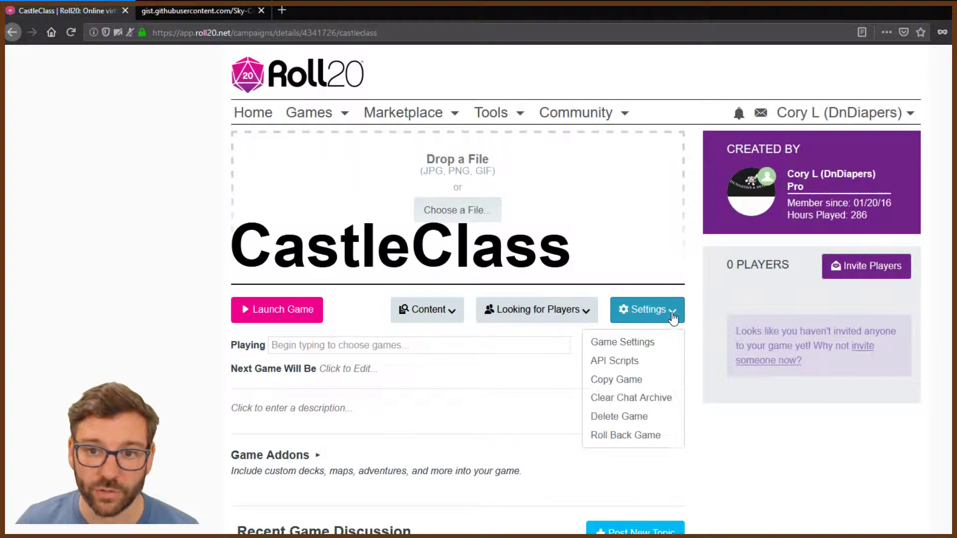
click(633, 365)
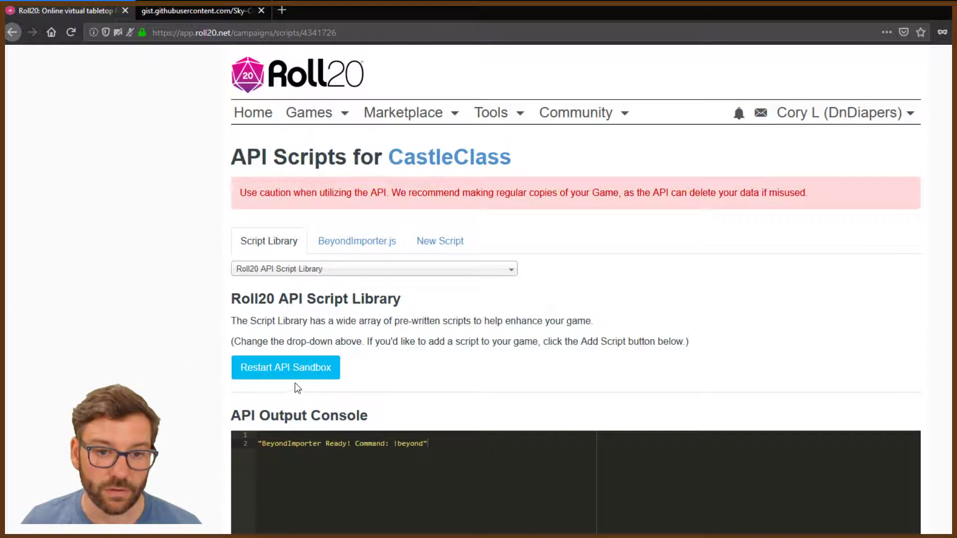
click(288, 371)
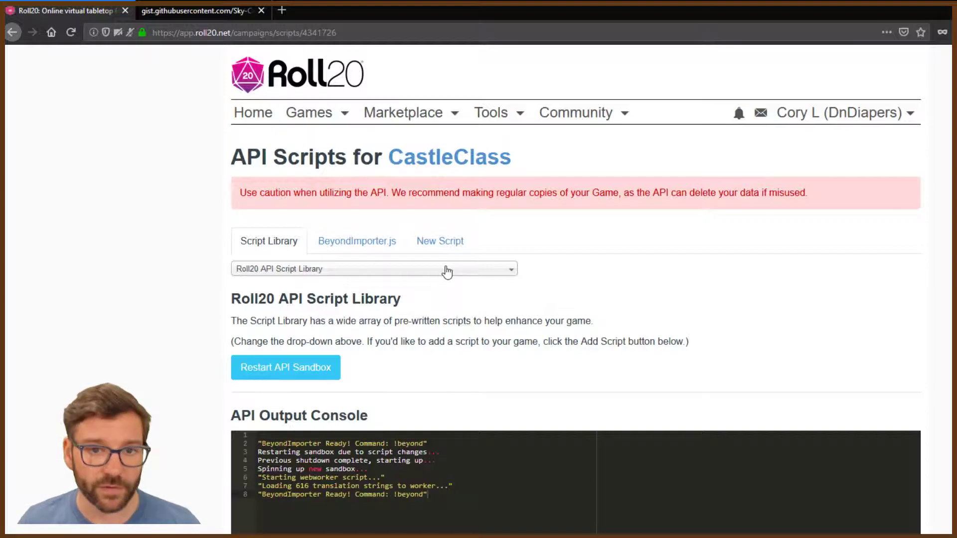
Step: Search the API script library for "OGL" and select the 5th Edition OGL by Roll20 Companion script
click(510, 274)
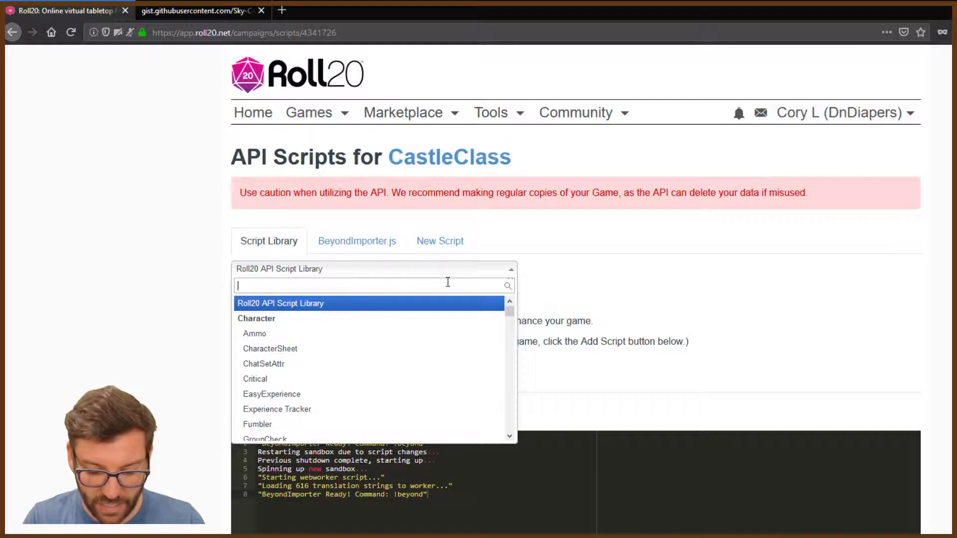
text(OGL)
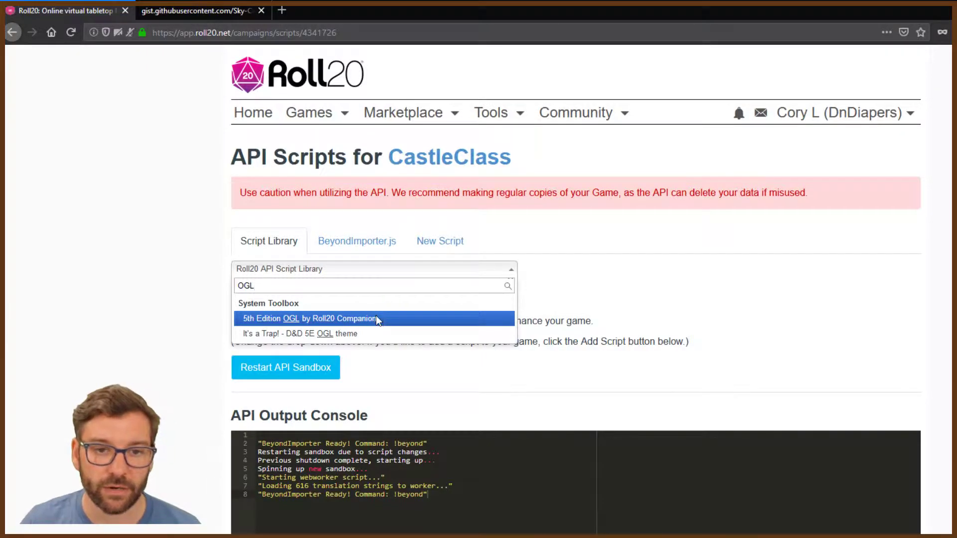
click(378, 320)
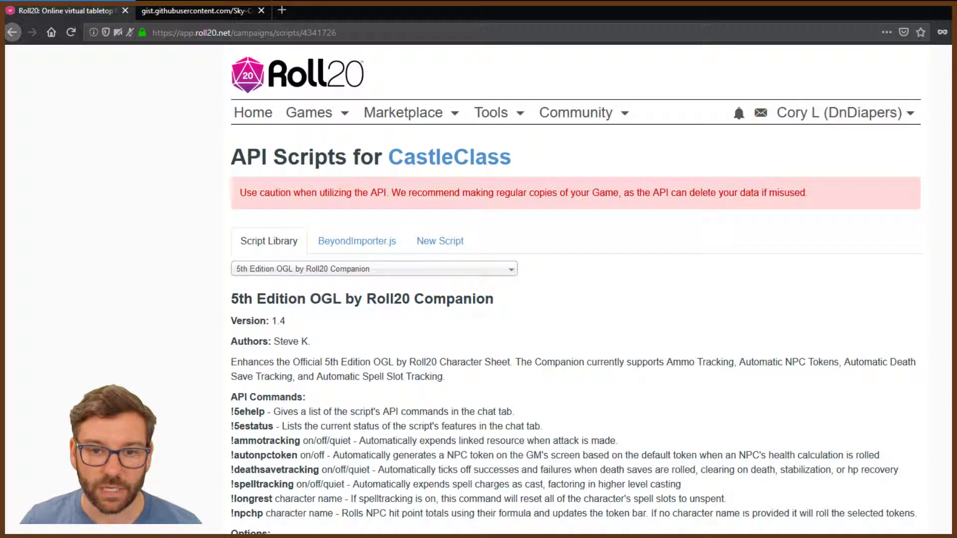
Step: Read through the companion script's API commands, including the ammo tracking options and the !longrest command
scroll(701, 395, down, 4)
scroll(855, 525, down, 1)
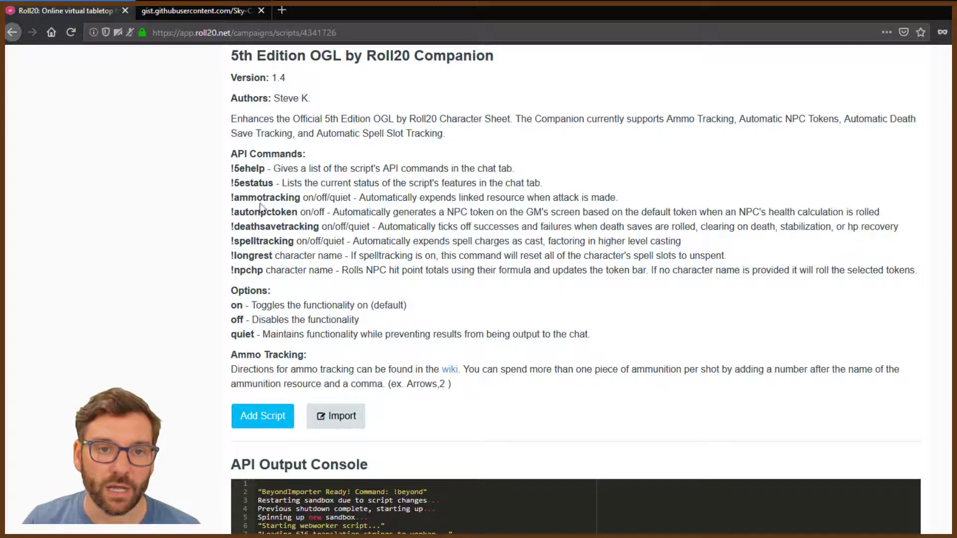
drag(304, 198, 349, 198)
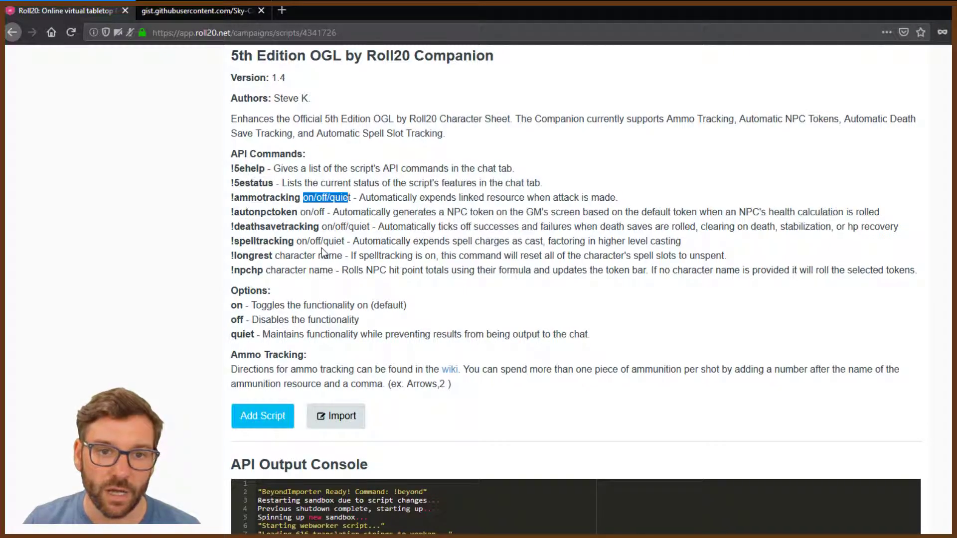
drag(231, 256, 266, 268)
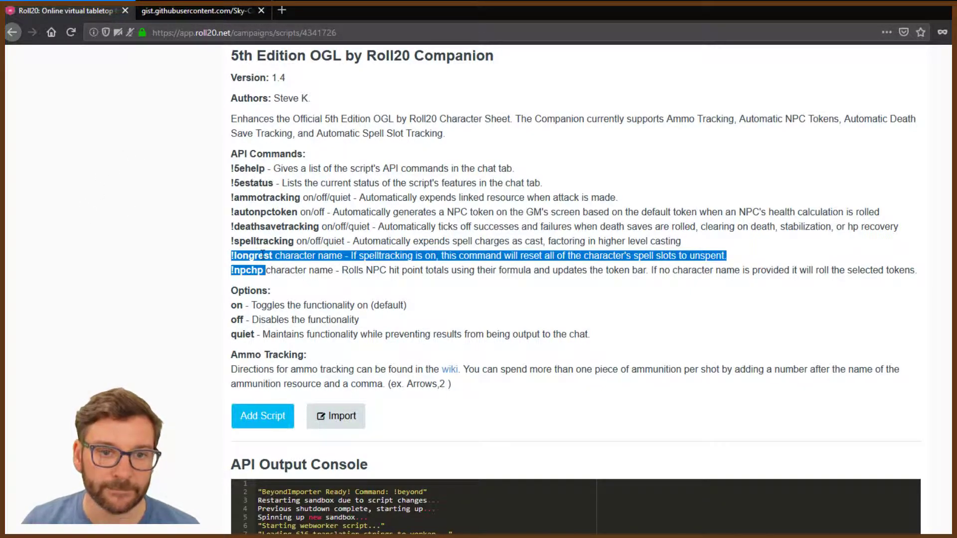
click(263, 256)
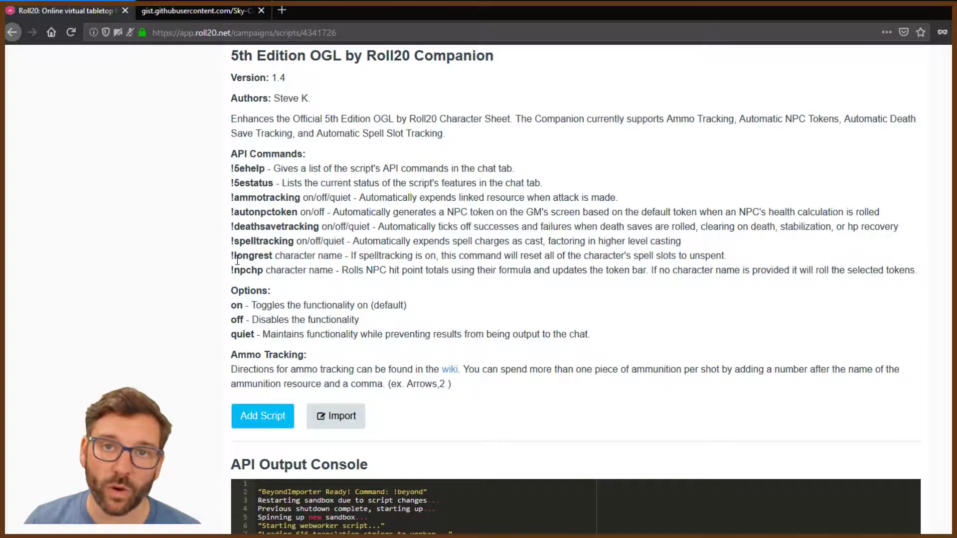
drag(230, 257, 306, 255)
click(308, 255)
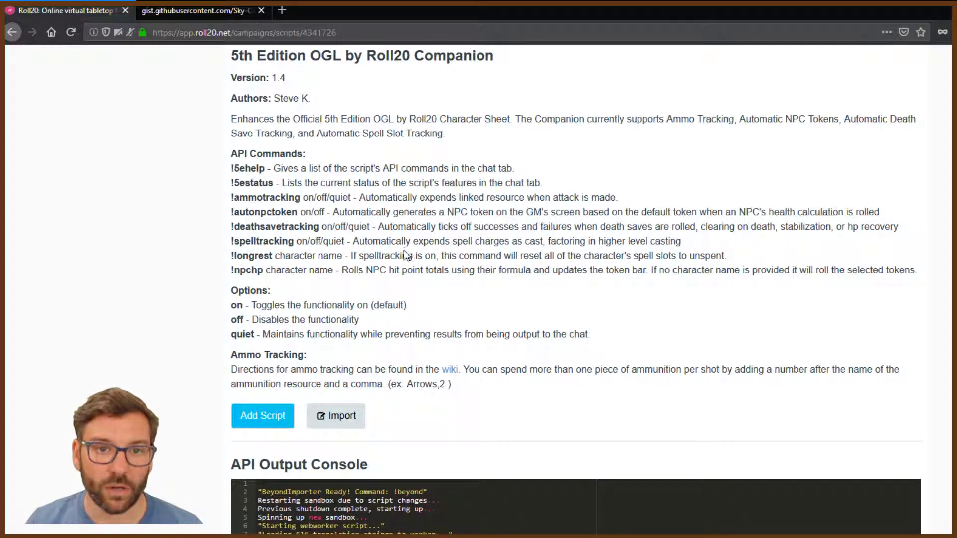
Step: Add the 5th Edition OGL by Roll20 Companion script to the game and restart the API sandbox
click(276, 427)
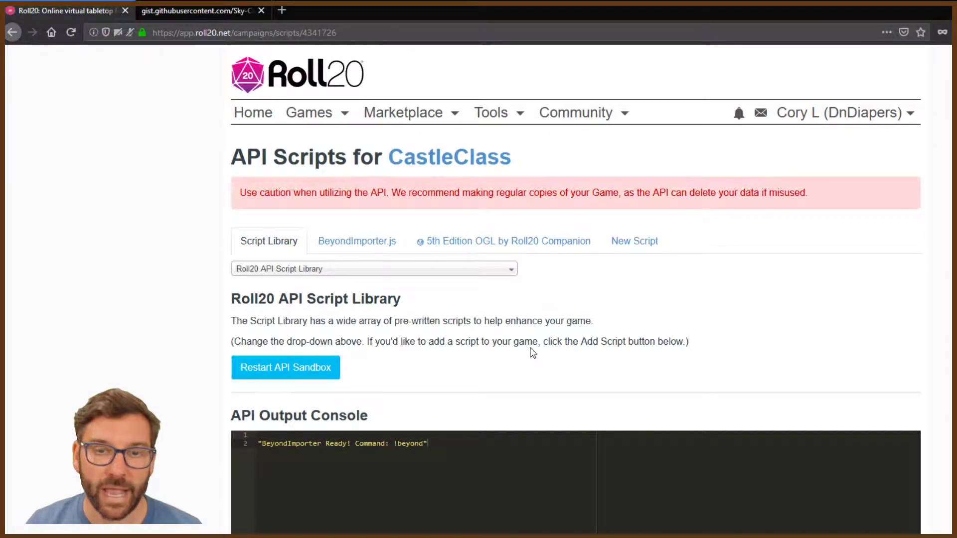
click(295, 379)
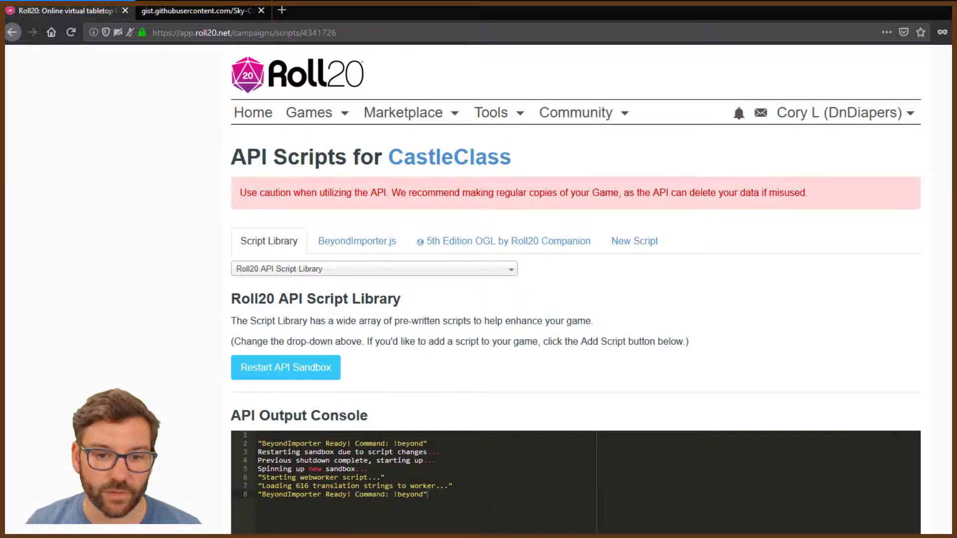
Step: Search the script library for "Chat", select ChatSetAttr and add it to the game
click(378, 272)
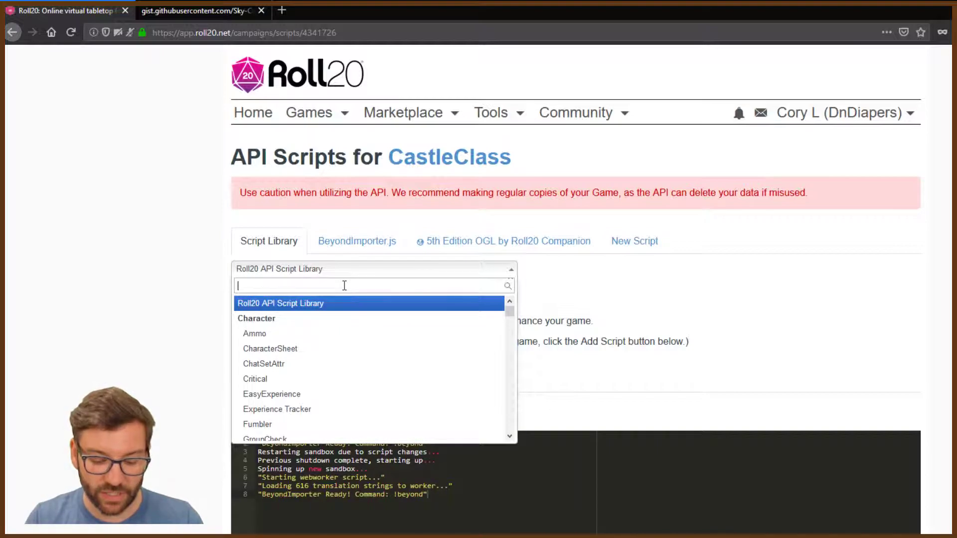
text(Chat)
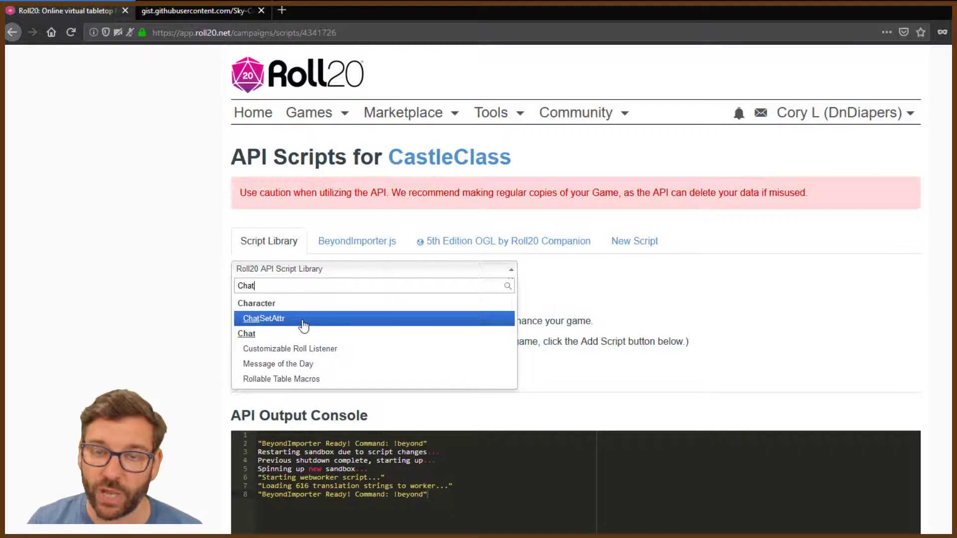
click(304, 325)
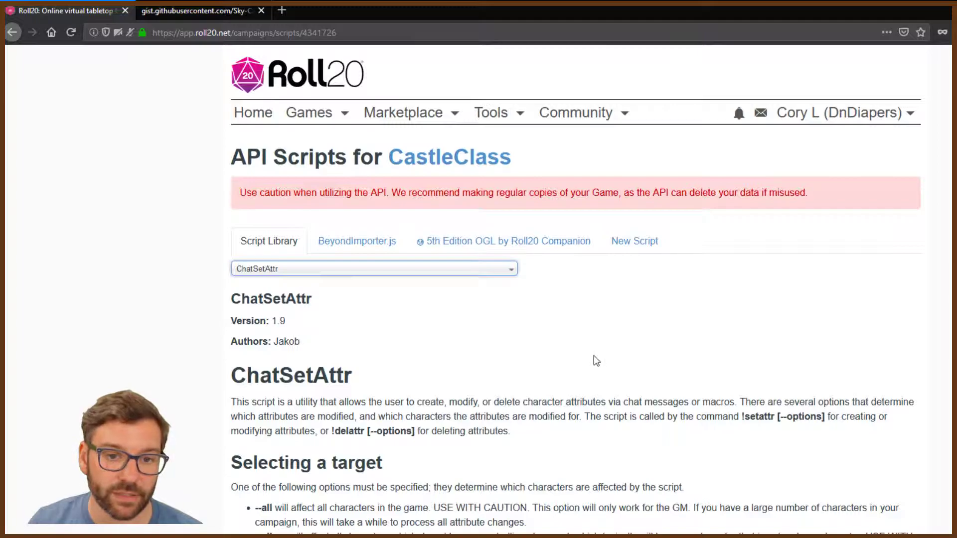
scroll(634, 324, down, 7)
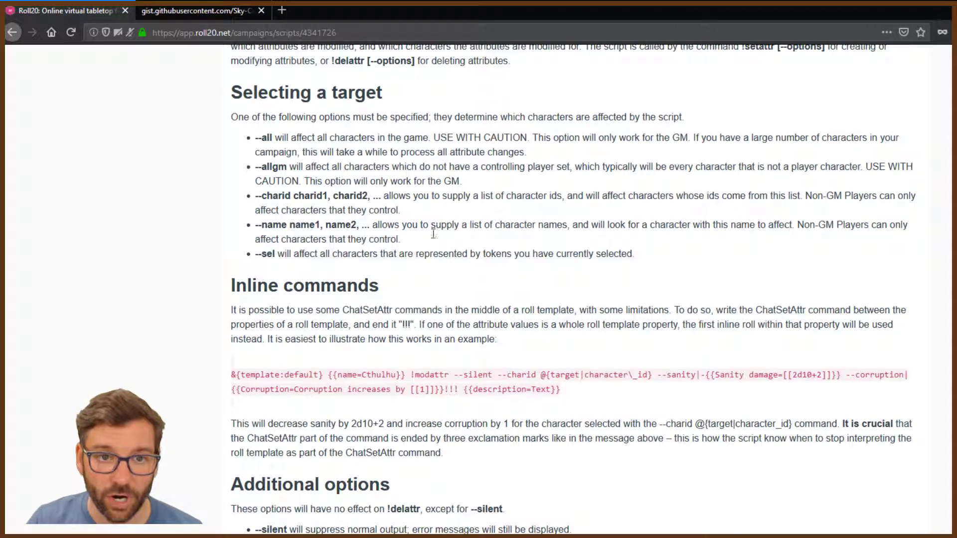
scroll(588, 316, down, 6)
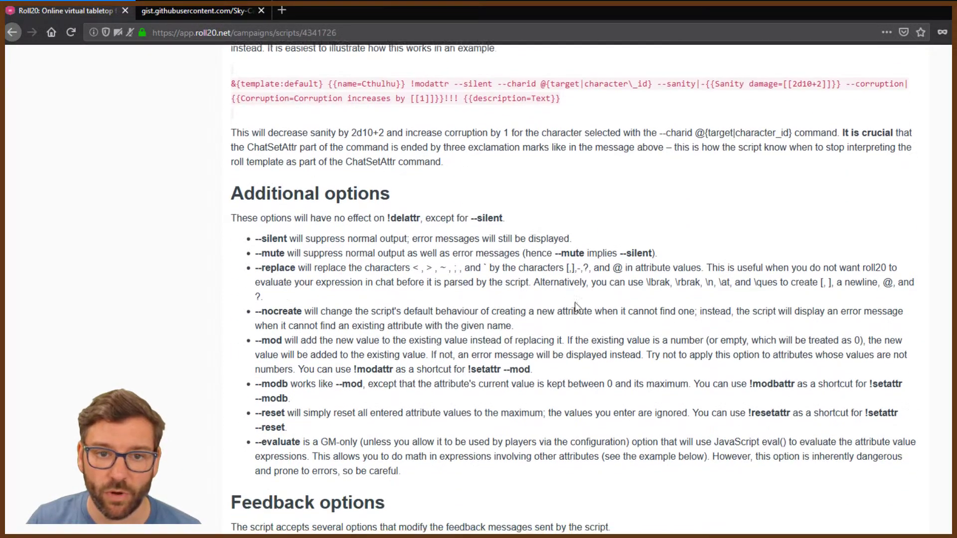
scroll(589, 317, down, 2)
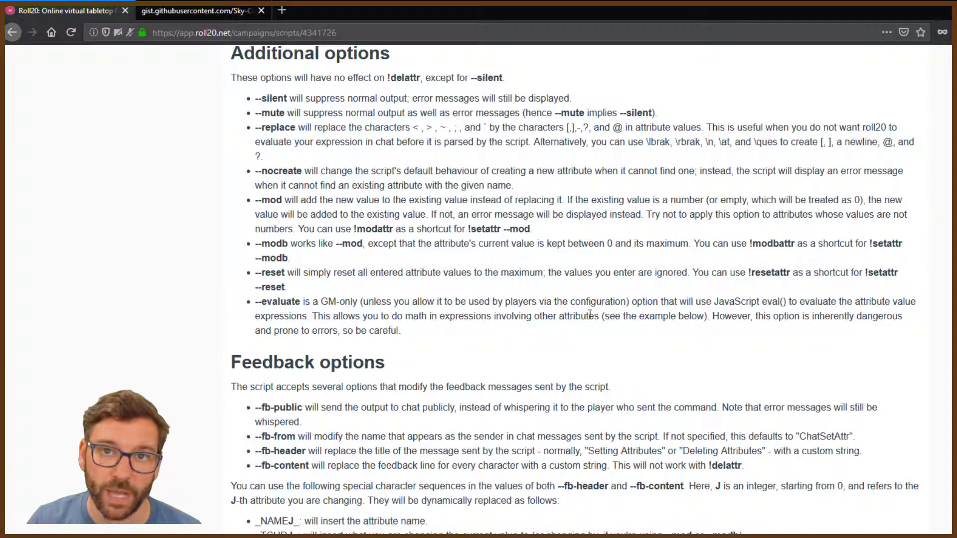
scroll(590, 316, down, 6)
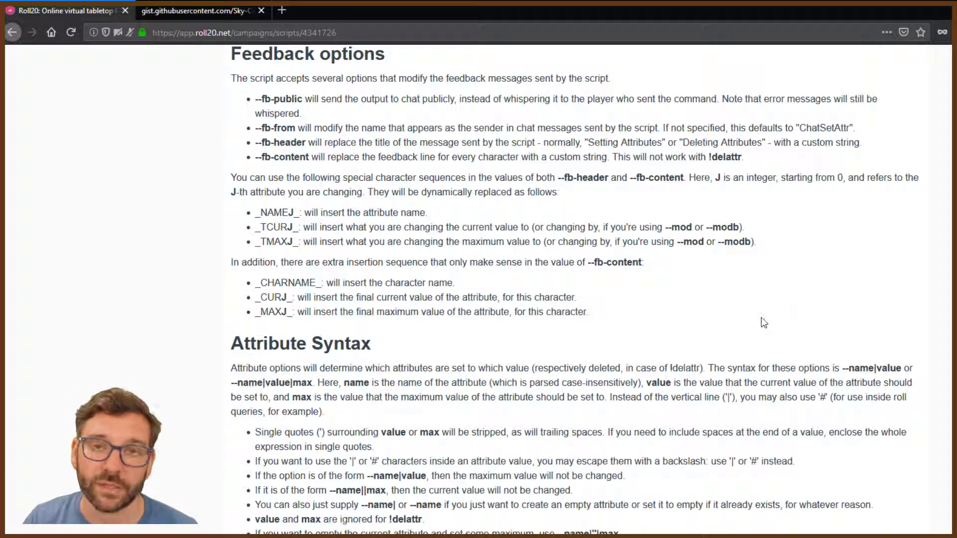
scroll(756, 417, down, 9)
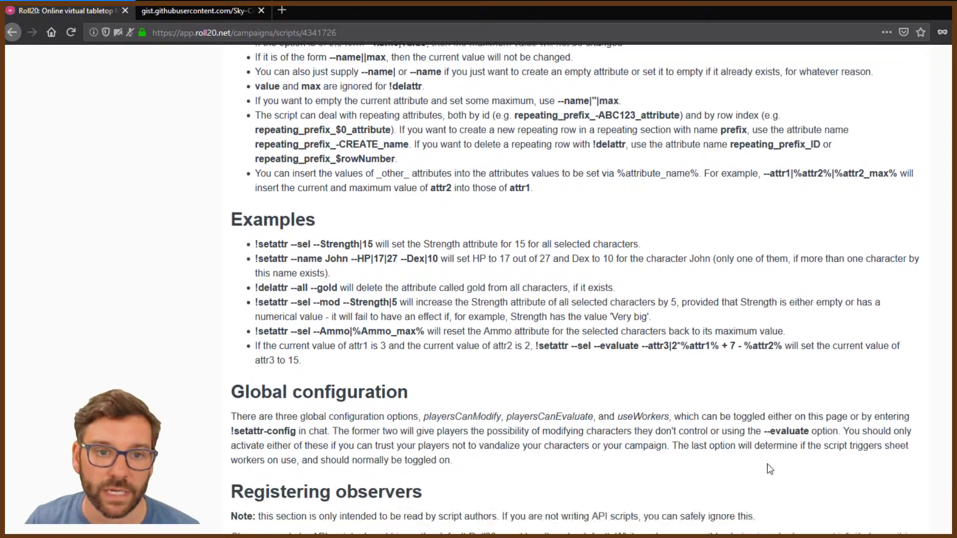
scroll(768, 466, down, 8)
click(251, 279)
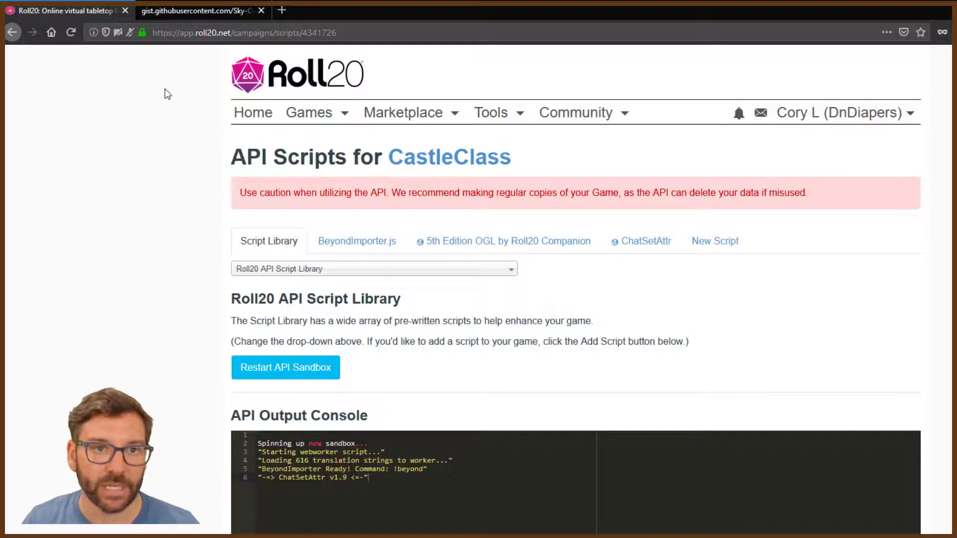
Step: Start a new custom API script and name it AlterBars.js
click(730, 247)
drag(322, 269, 197, 251)
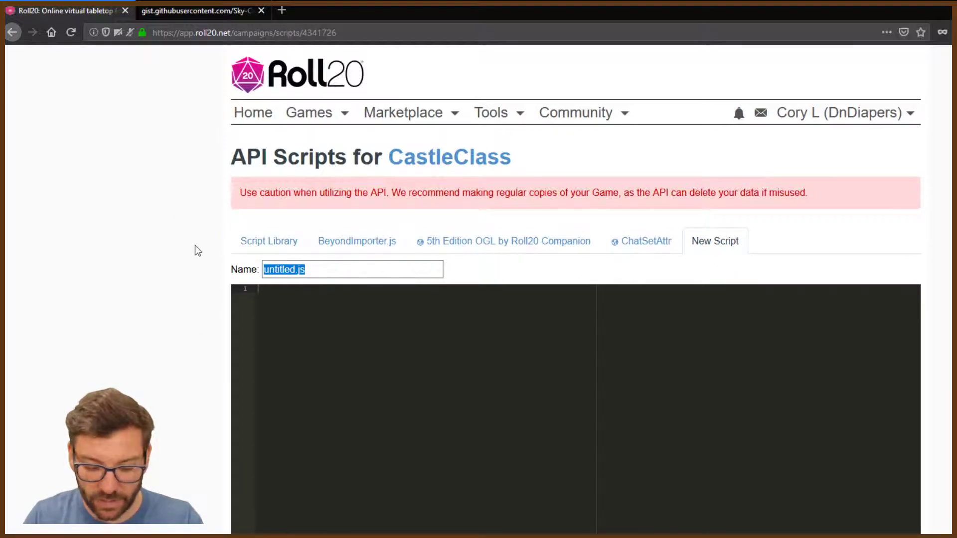
text(AlterB)
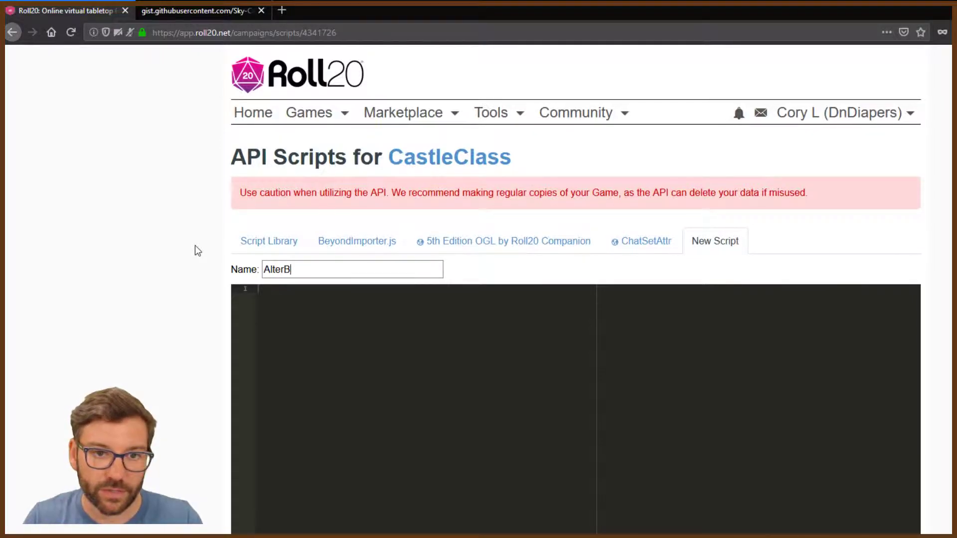
text(ars.js)
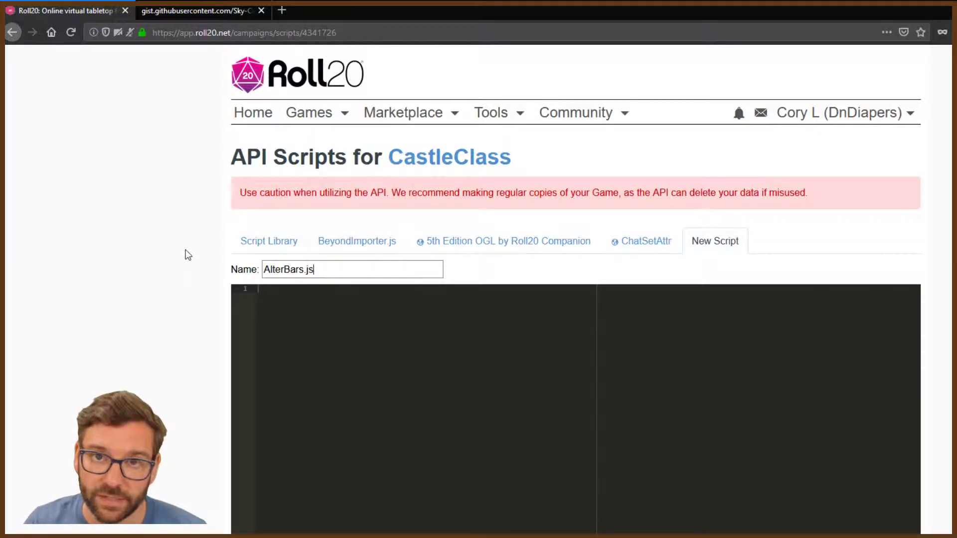
Step: Open the raw code of the AlterBars.js gist on GitHub and copy all of it
click(183, 10)
click(11, 32)
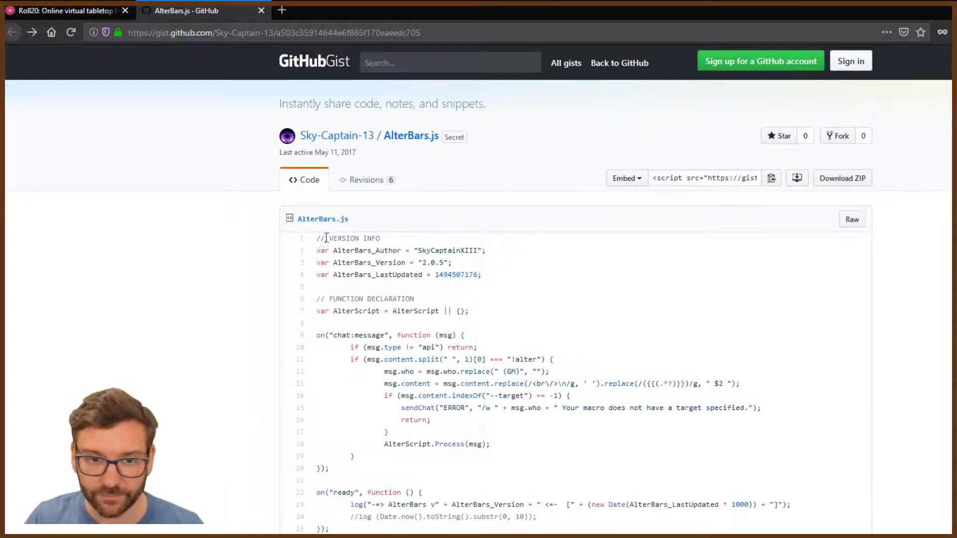
click(853, 223)
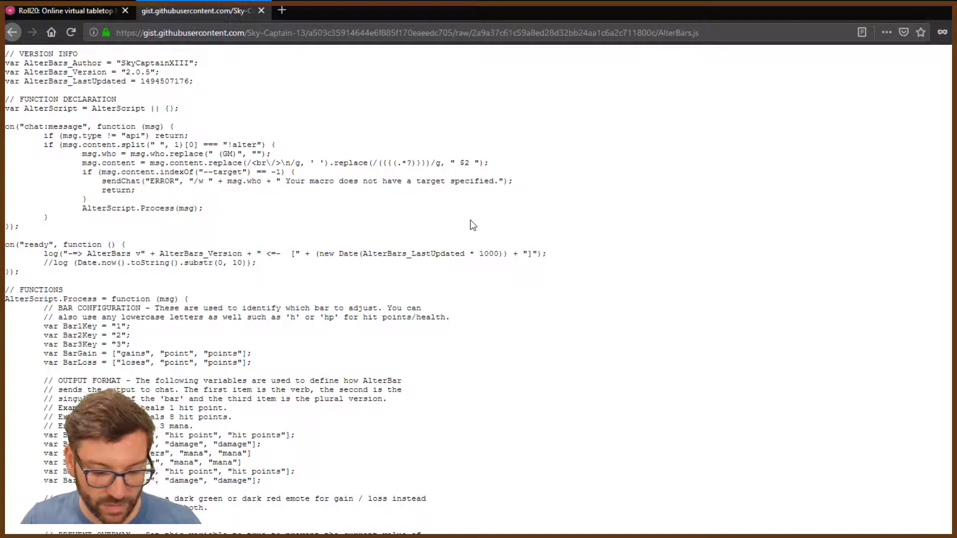
key(ctrl+a)
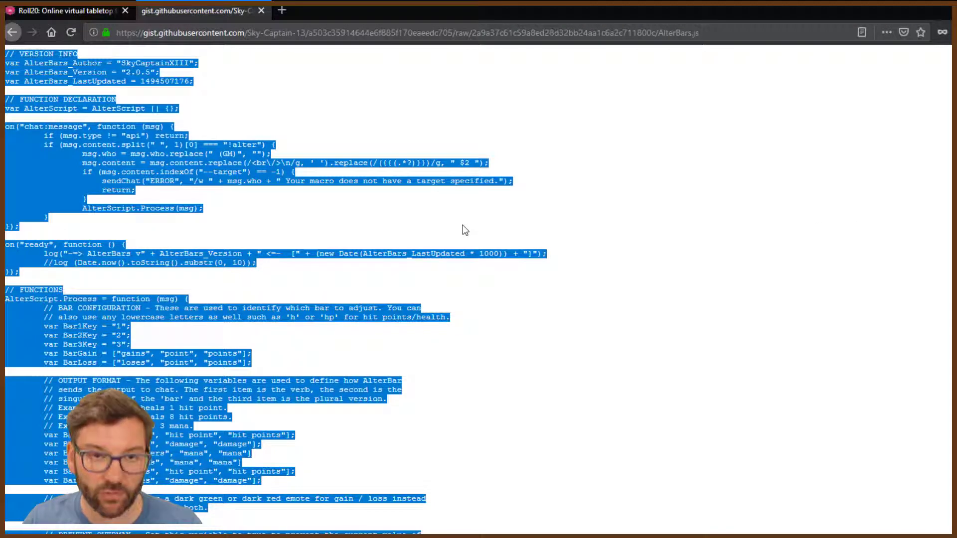
Step: Switch back to Roll20, paste the copied code into the AlterBars.js script and save it
click(50, 19)
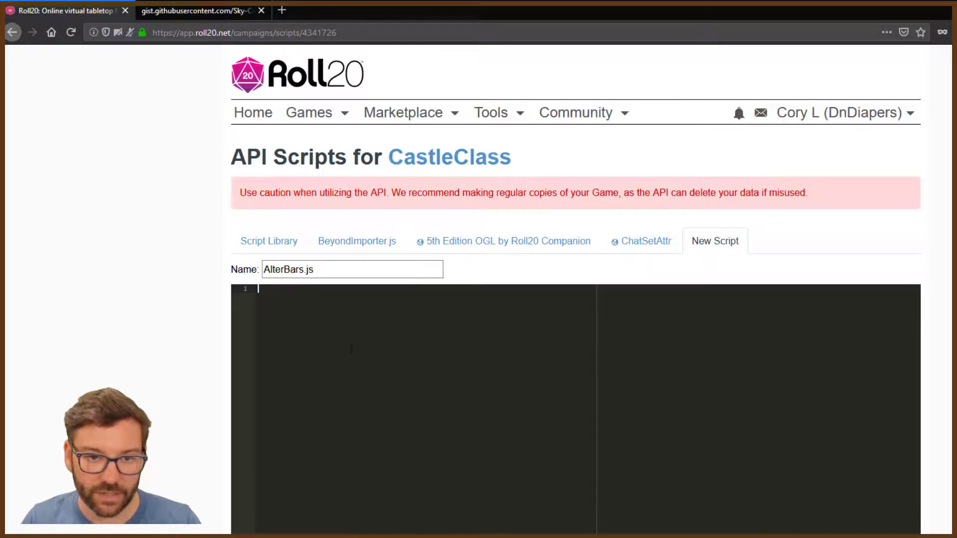
key(ctrl+v)
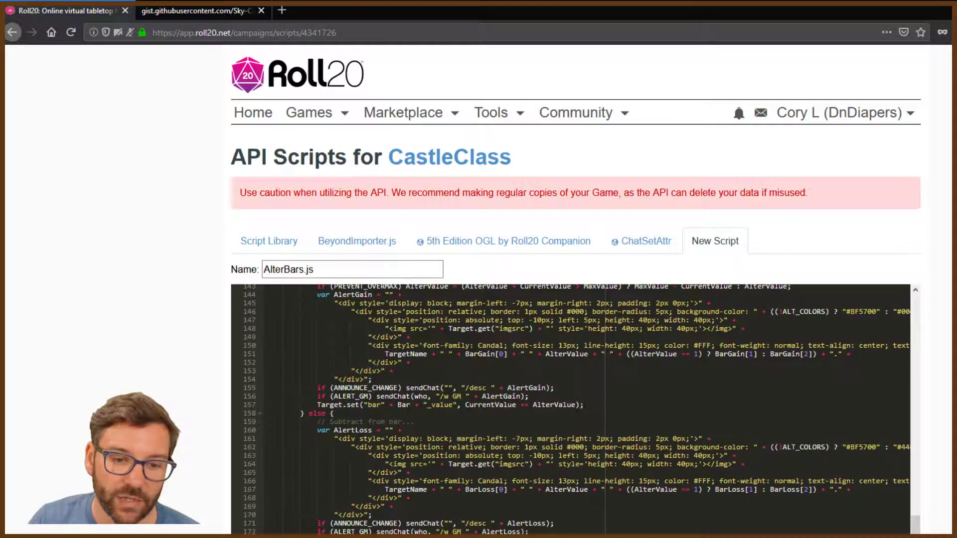
key(ctrl+s)
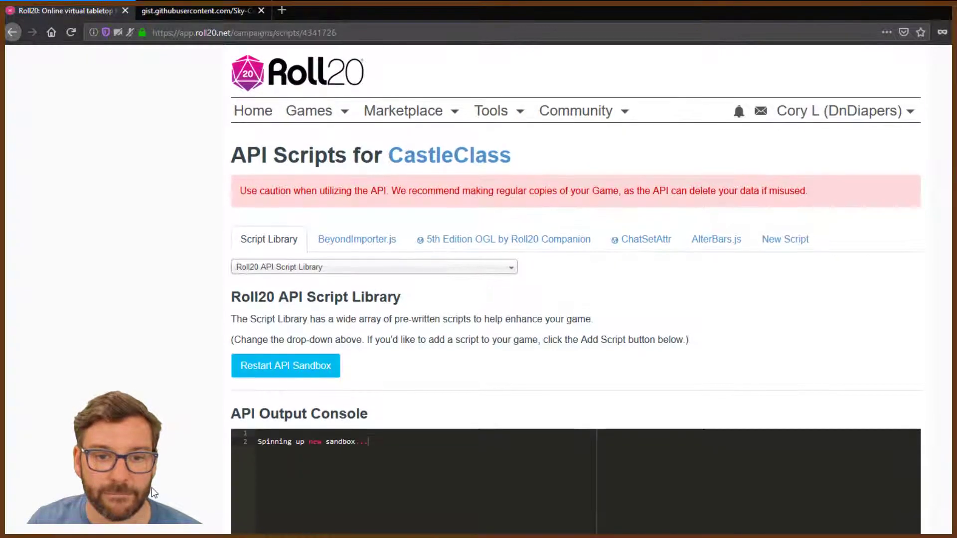
Step: Return to the CastleClass game's details page and launch the game
scroll(151, 487, down, 3)
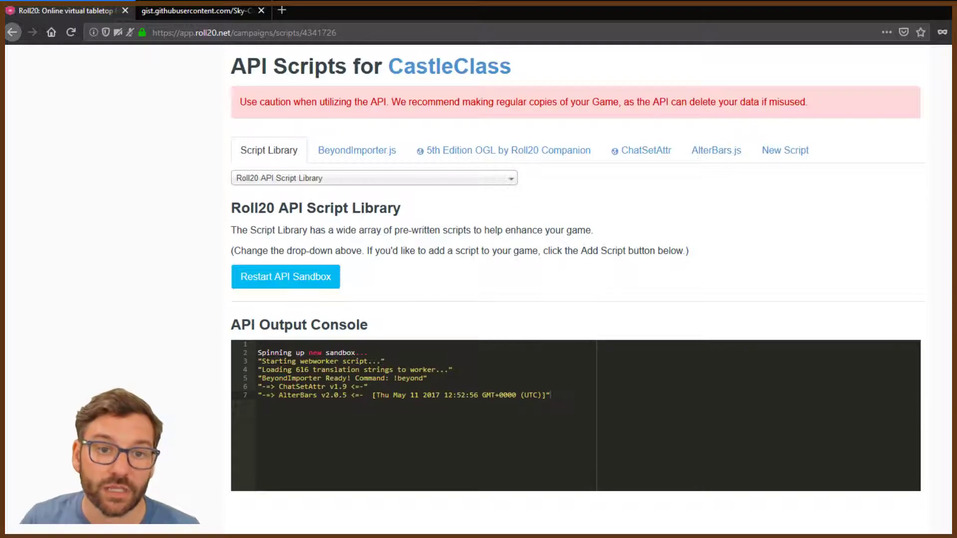
scroll(528, 494, up, 2)
scroll(528, 494, up, 1)
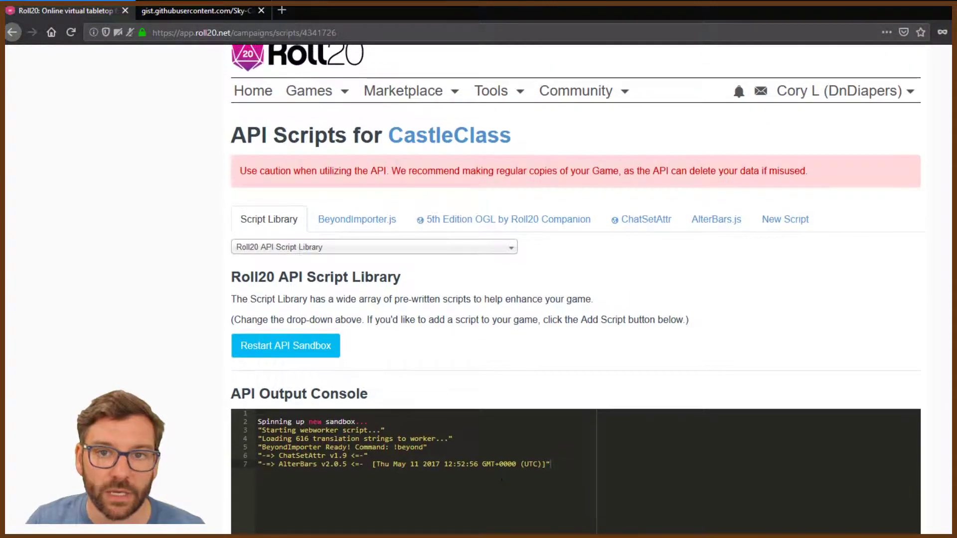
click(452, 158)
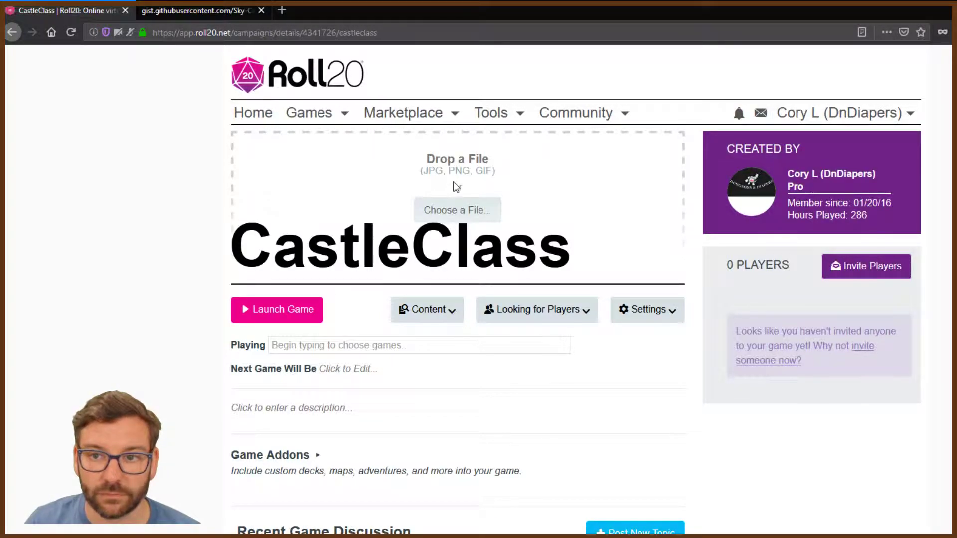
click(266, 316)
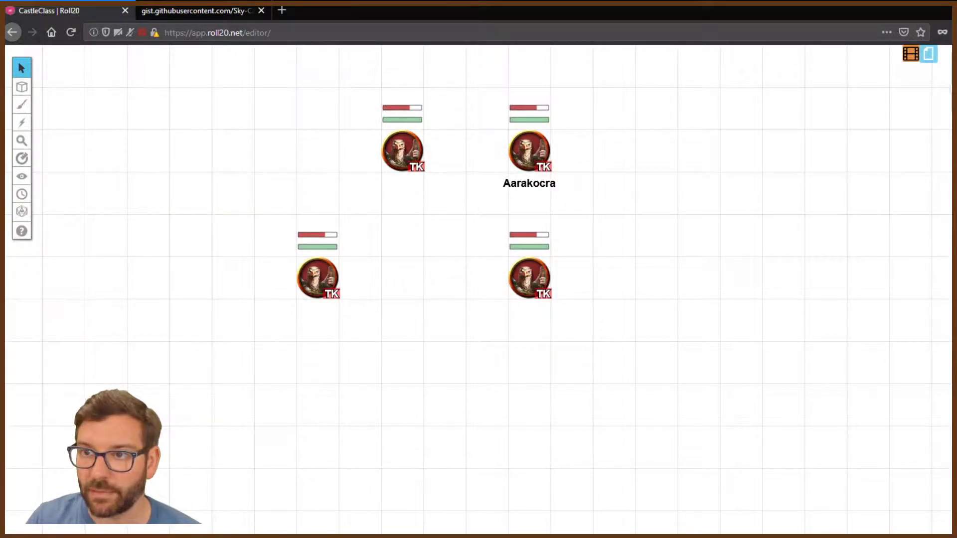
Step: Restore the browser window from full size and fit it so the whole Roll20 sidebar is on screen
key(super+Down)
drag(916, 14, 885, 10)
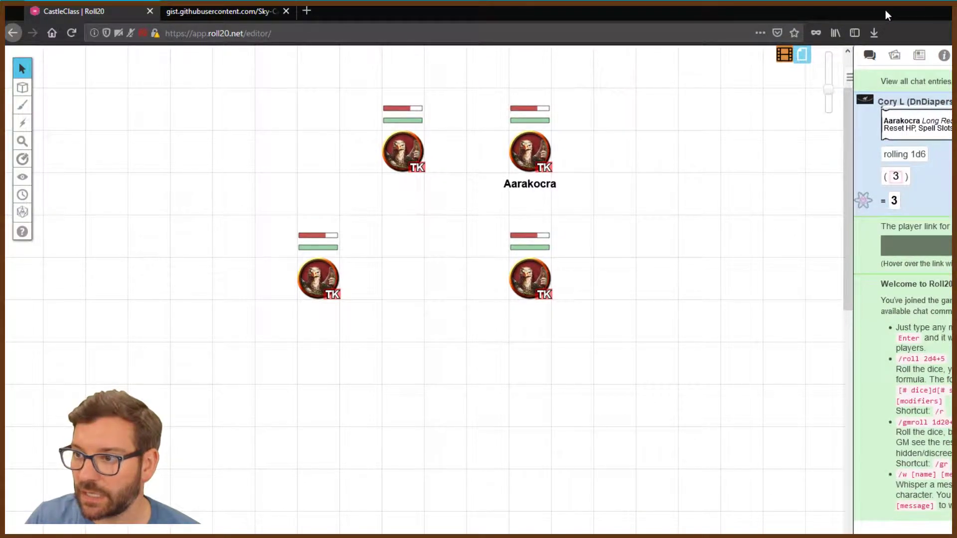
mouse_move(955, 152)
mouse_down()
mouse_move(944, 152)
mouse_move(952, 152)
mouse_up()
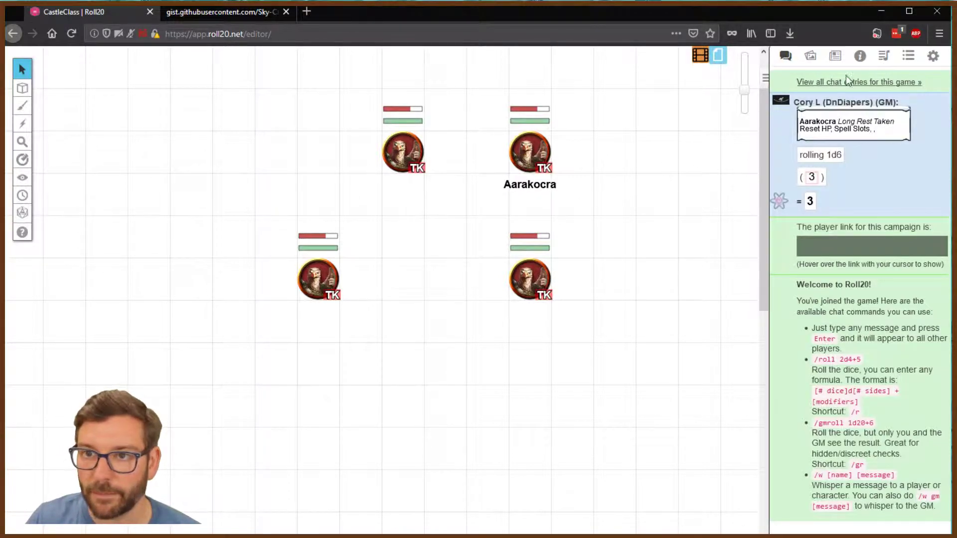
Step: Show the game's macro collection, switch to Class 5 Macros.txt in Notepad and copy the six lines of LongRest code
click(909, 59)
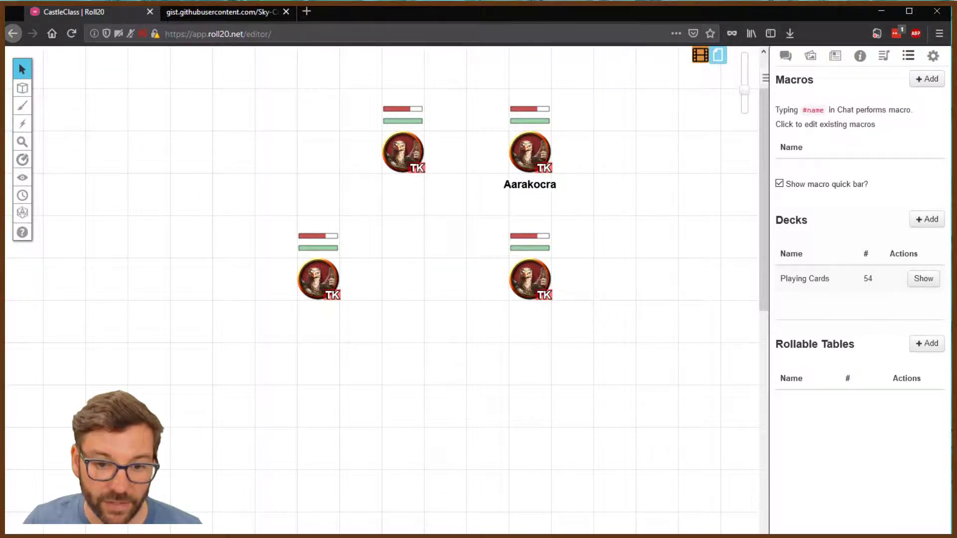
key(alt+Tab)
drag(577, 139, 598, 175)
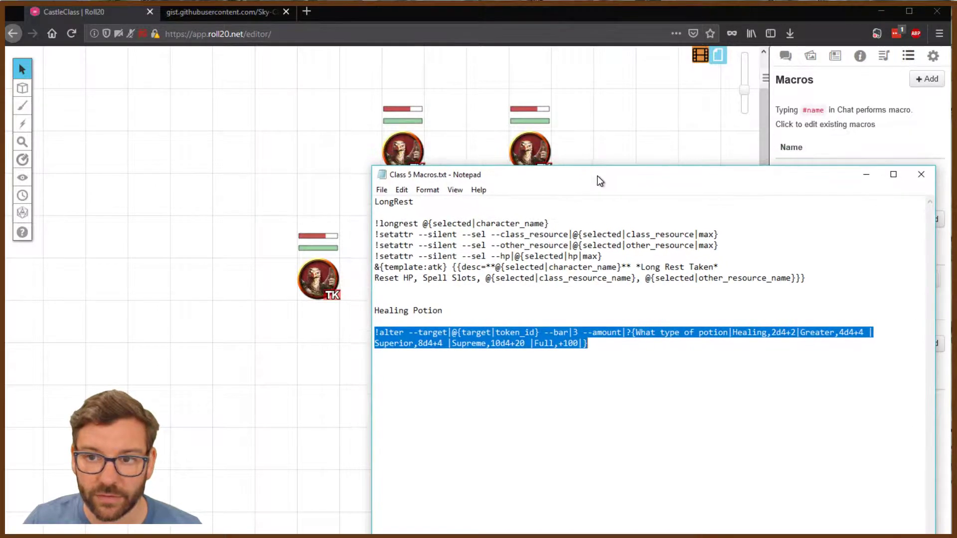
click(721, 276)
drag(819, 279, 370, 226)
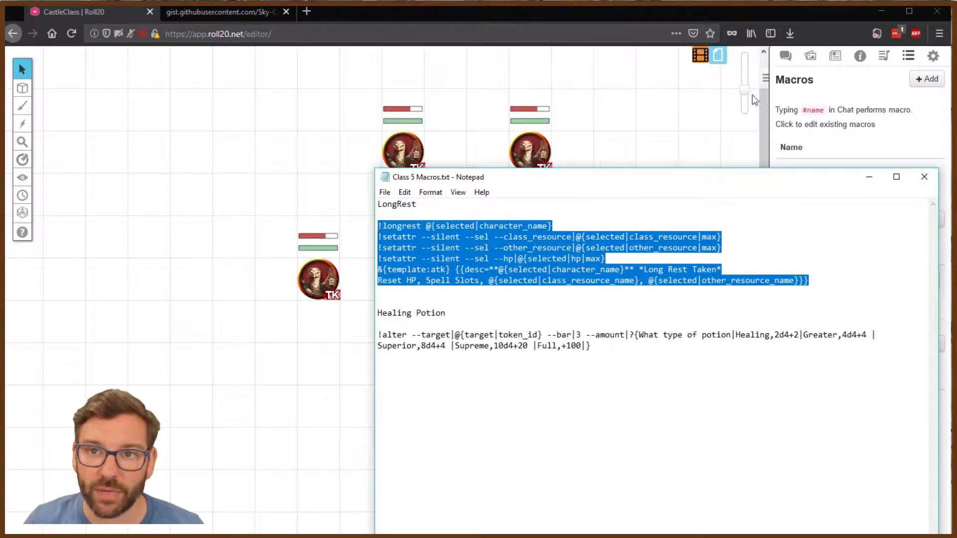
Step: Switch back to Roll20, add a new macro, enlarge its editor and actions area, and name it LongRest
click(881, 134)
click(916, 80)
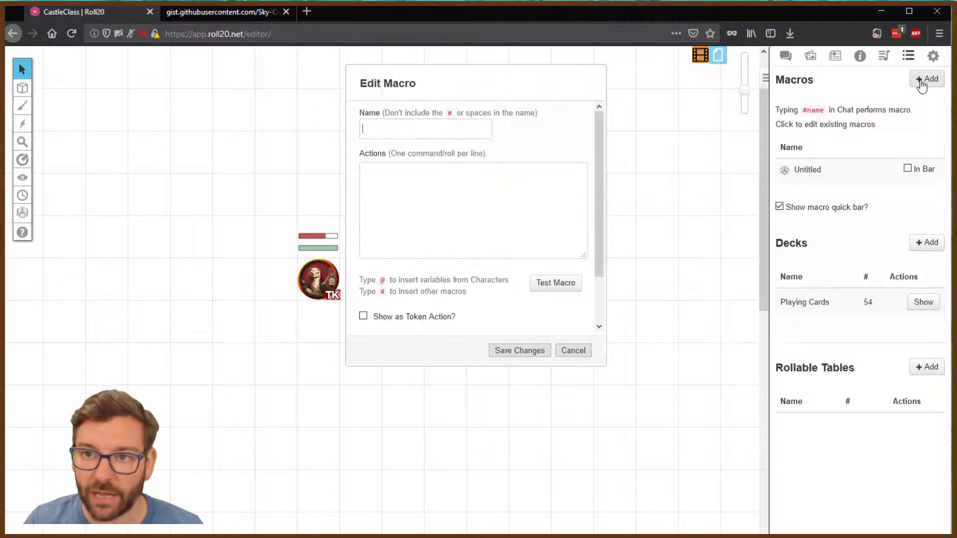
drag(429, 87, 216, 117)
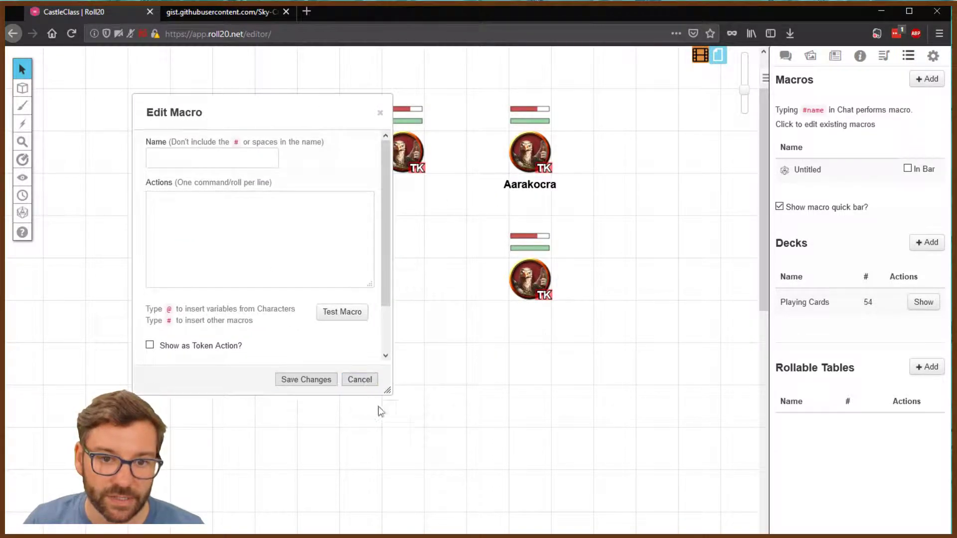
drag(390, 394, 654, 519)
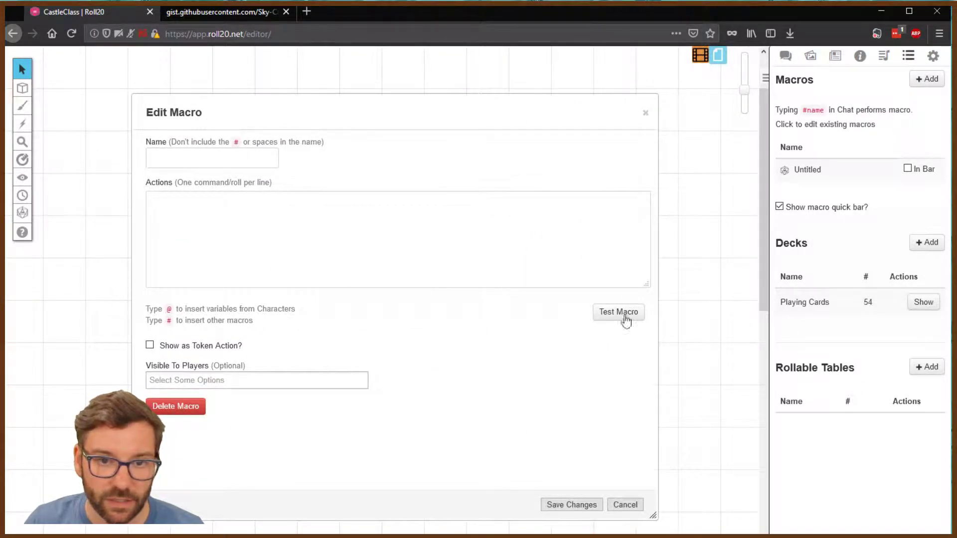
drag(645, 286, 639, 347)
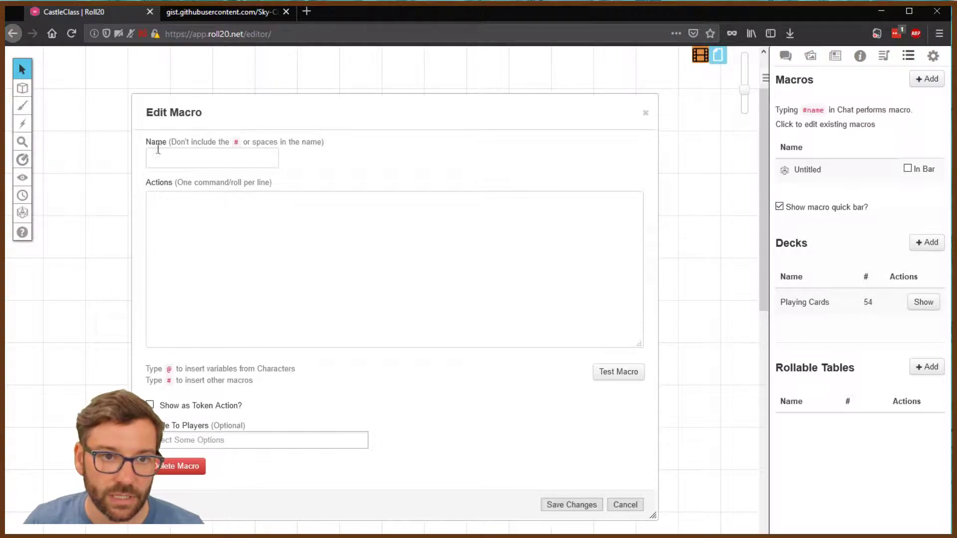
click(209, 161)
text(LongRest)
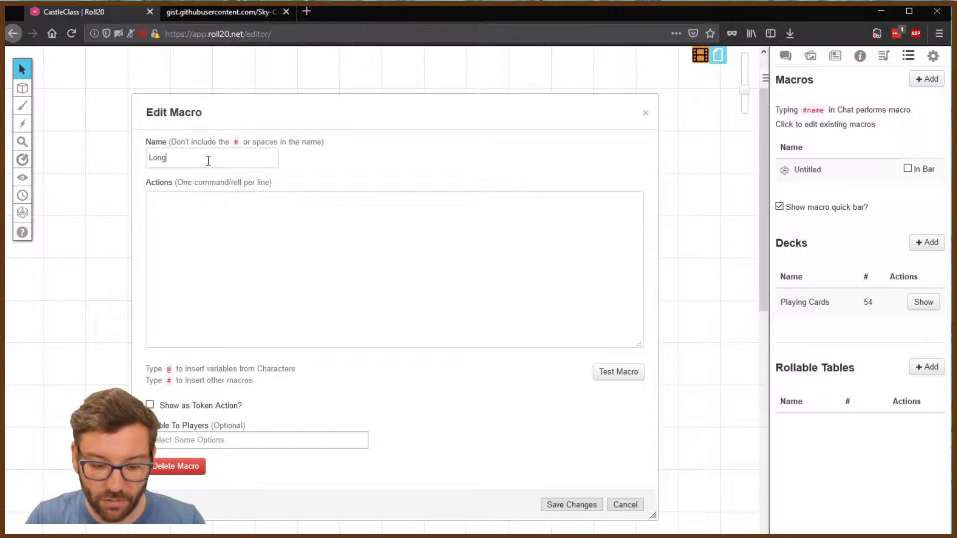
Step: Paste the copied code as LongRest's actions, show it as a token action visible to All Players, and save the macro
click(187, 203)
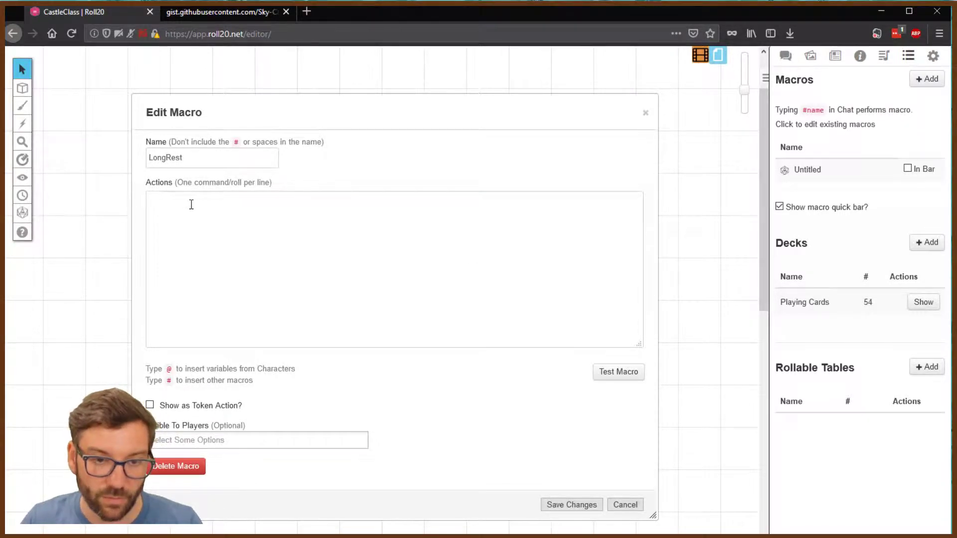
text(!longrest @{selected|character_name} !setattr --silent --sel --class_resource|@{selected|class_resource|max} !setattr --silent --sel --other_resource|@{selected|other_resource|max} !setattr --silent --sel --hp|@{selected|hp|max} &{template:atk} {{desc=**@{selected|character_name}** *Long Rest Taken* Reset HP, Spell Slots, @{selected|class_resource_name}, @{selected|other_resource_name}}})
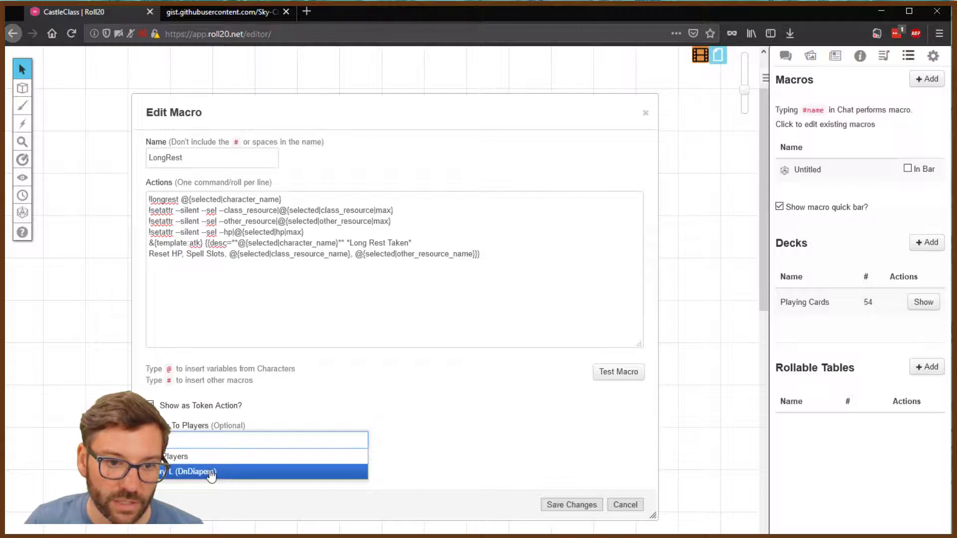
click(200, 458)
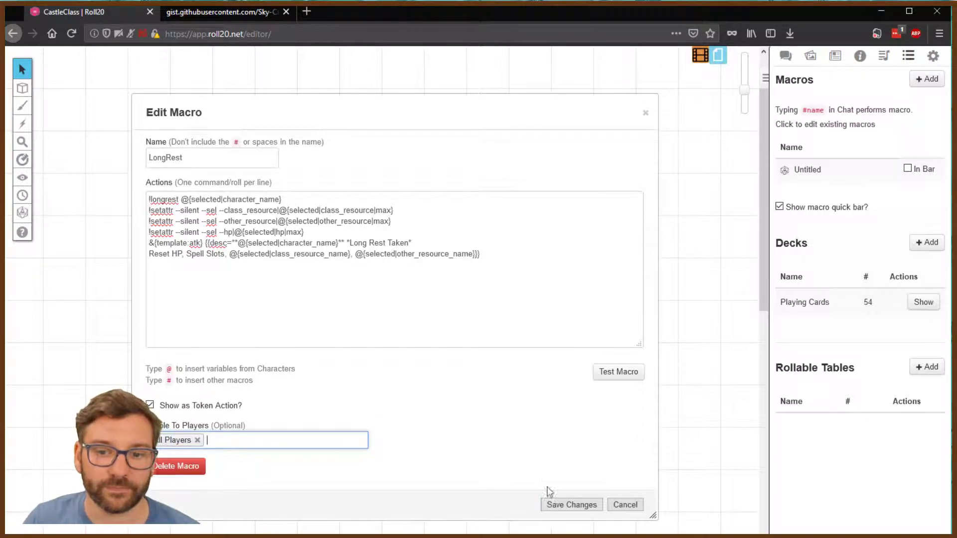
click(570, 507)
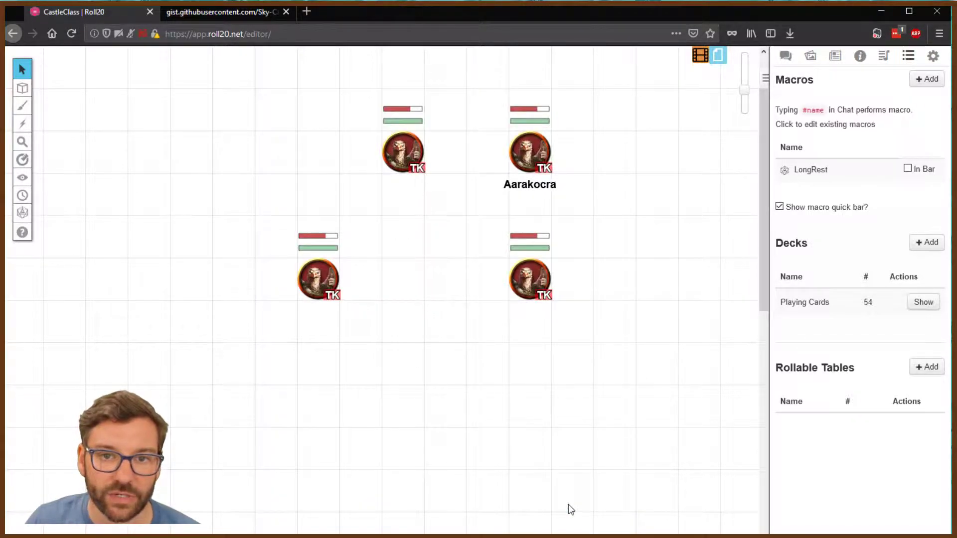
Step: Run the LongRest macro on the Aarakocra token with the chat log open, and deselect the token
click(535, 147)
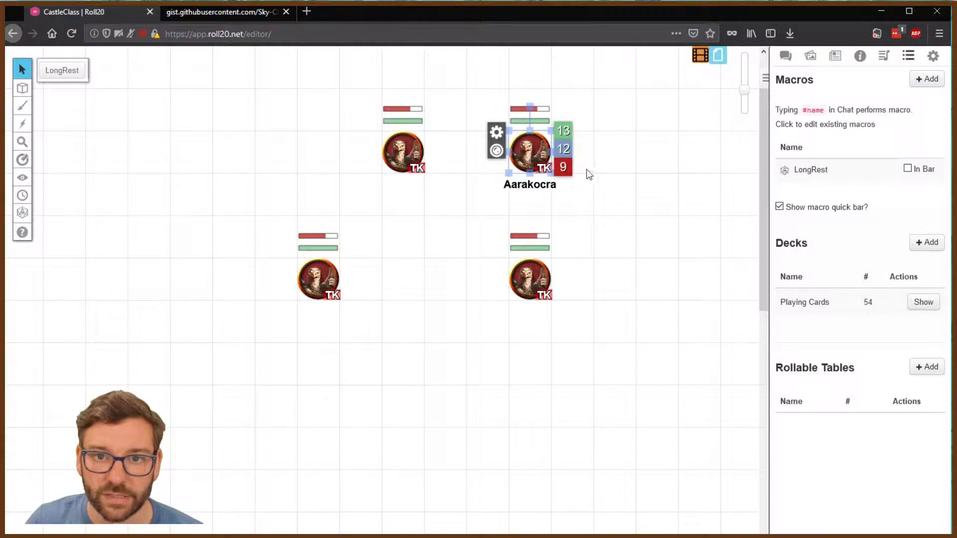
click(621, 184)
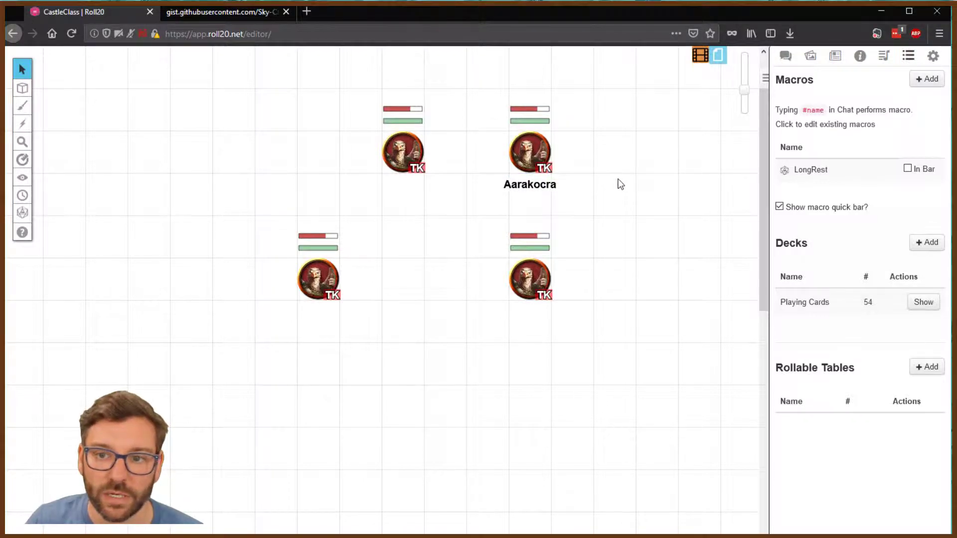
click(786, 56)
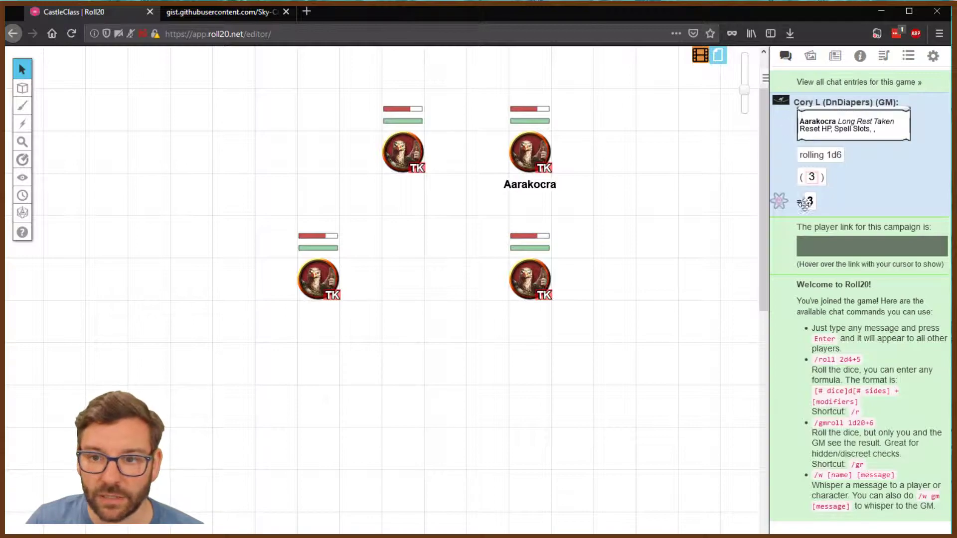
click(529, 152)
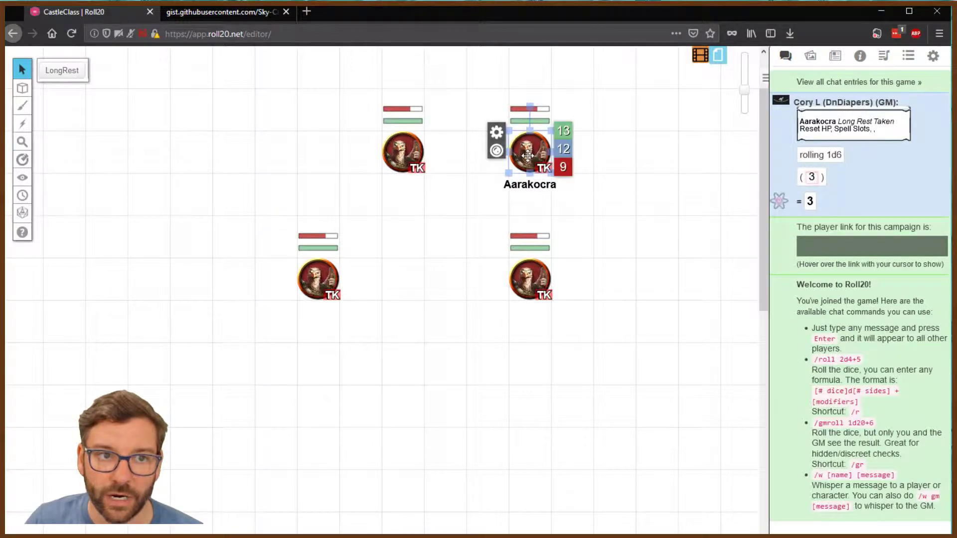
click(62, 74)
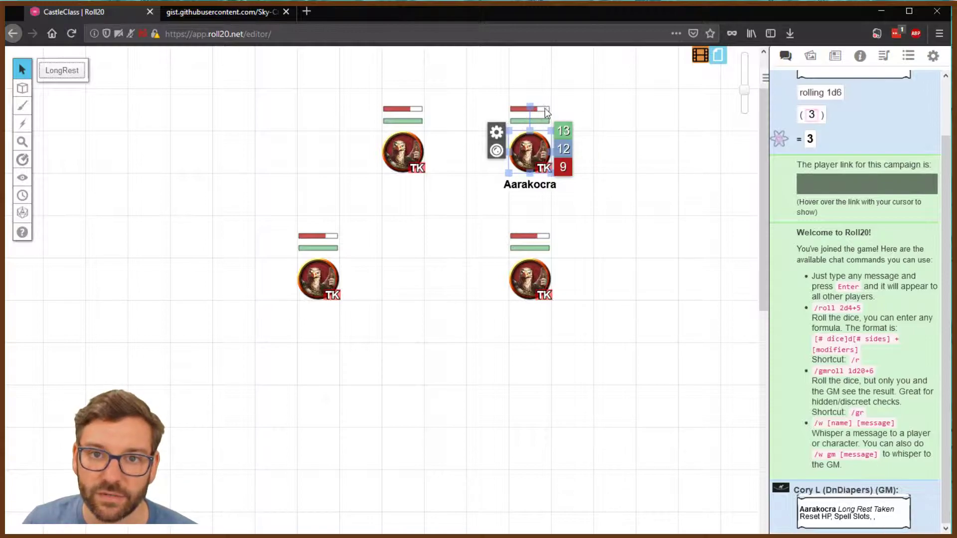
click(605, 167)
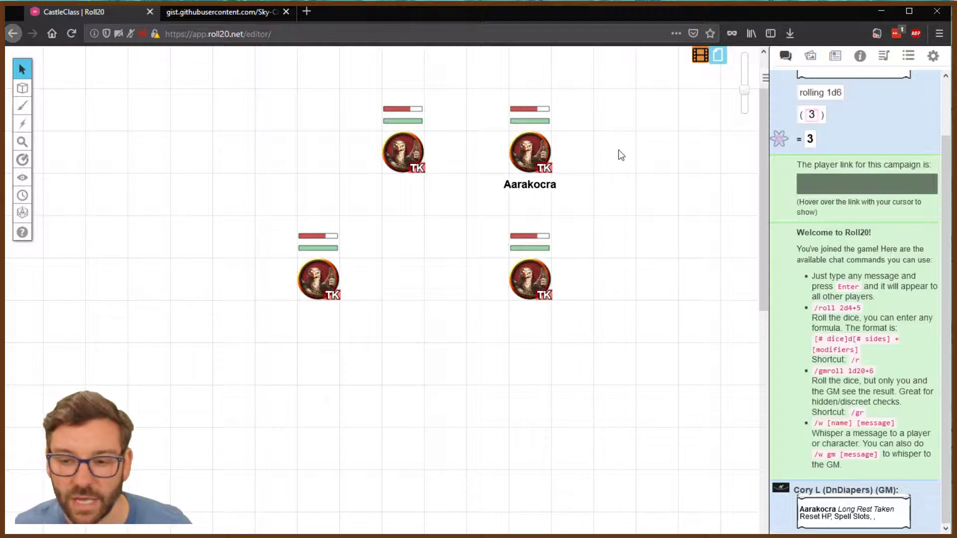
Step: Include LongRest in the macro bar and add another macro named HealingPotion with an enlarged editor
click(910, 56)
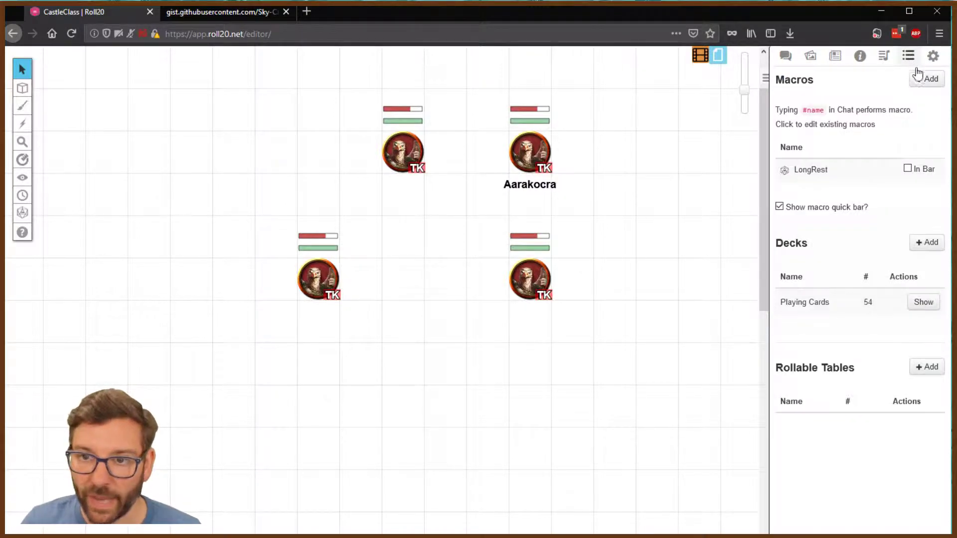
click(907, 169)
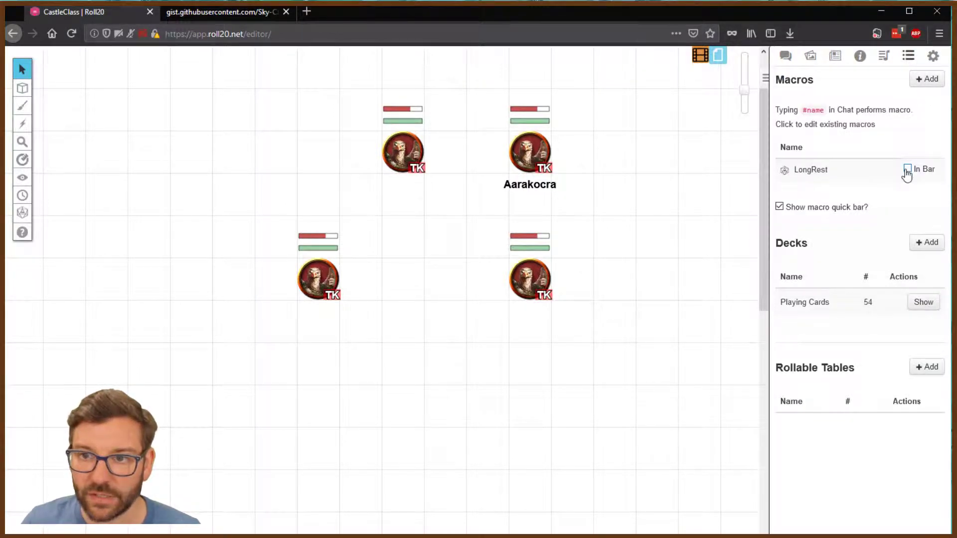
click(929, 81)
drag(466, 99, 288, 133)
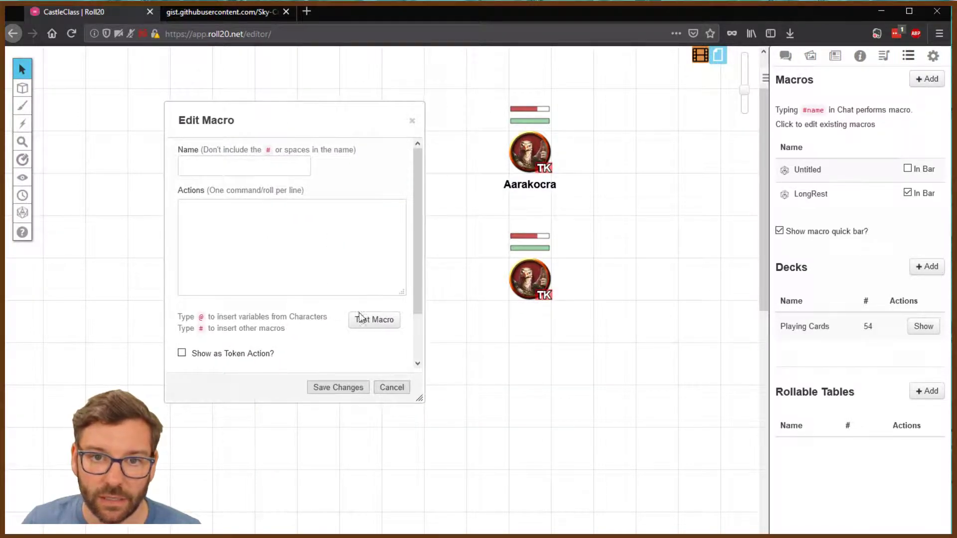
drag(420, 399, 720, 528)
click(244, 166)
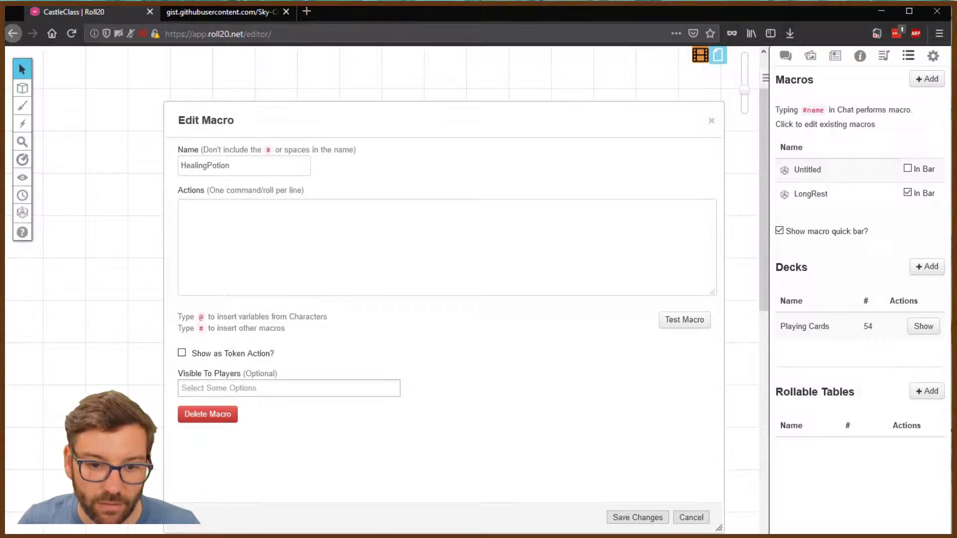
Step: Copy the Healing Potion !alter command from Class 5 Macros.txt in Notepad and paste it into the HealingPotion macro's actions in Roll20
key(alt+Tab)
click(562, 345)
drag(593, 346, 377, 335)
key(ctrl+c)
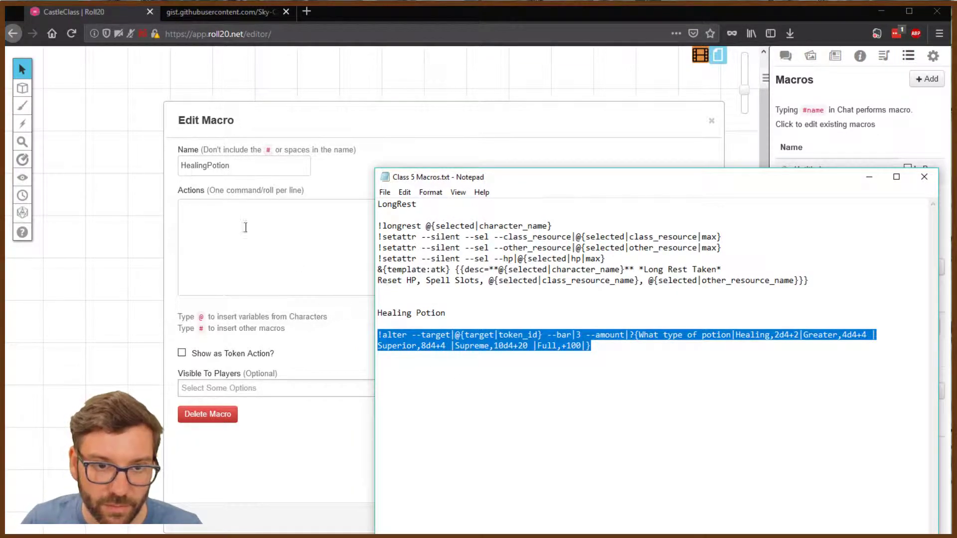
click(229, 225)
key(ctrl+v)
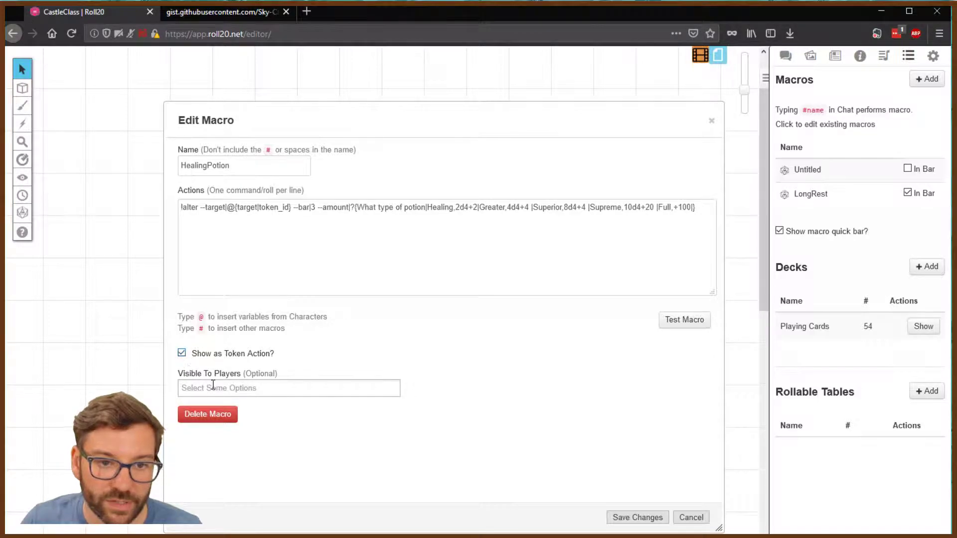
Step: Make HealingPotion visible to All Players and a token action, save it, and include it in the macro bar
click(211, 388)
click(218, 405)
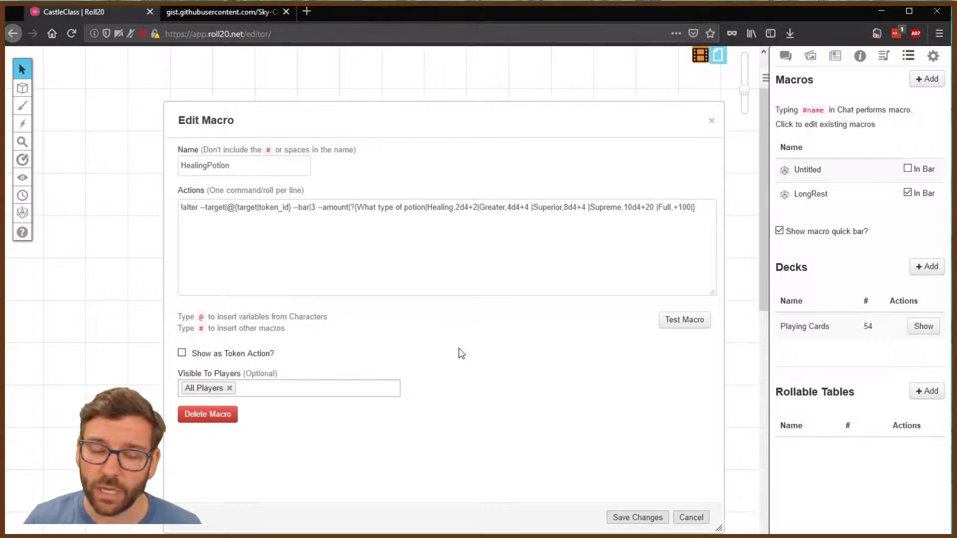
click(182, 353)
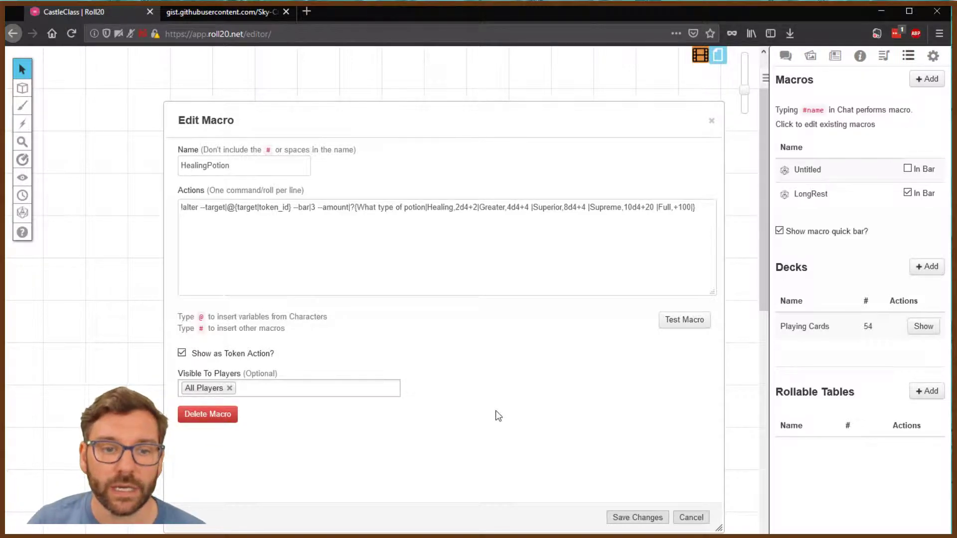
click(626, 519)
click(907, 169)
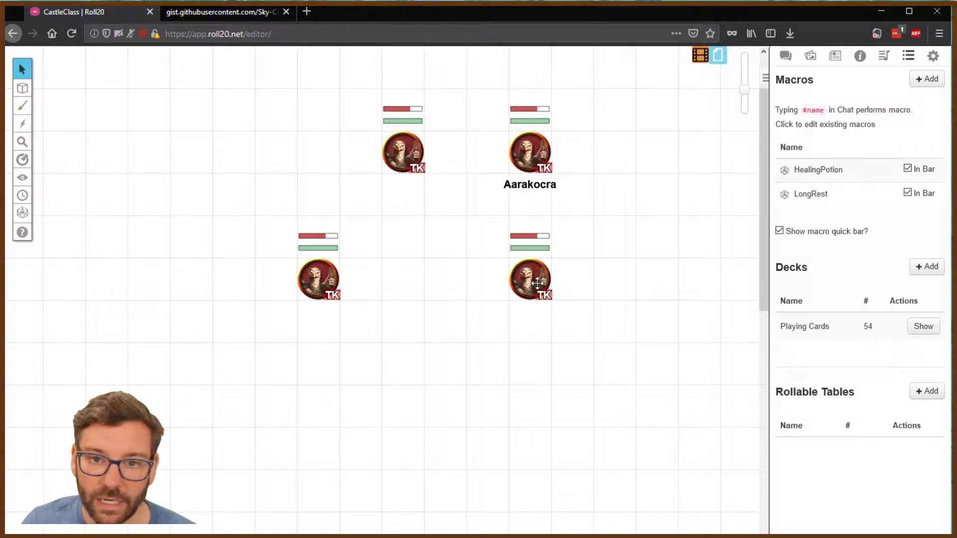
Step: Run the HealingPotion macro on the unnamed token directly below Aarakocra, using the Healing potion type, with the chat log open
click(786, 56)
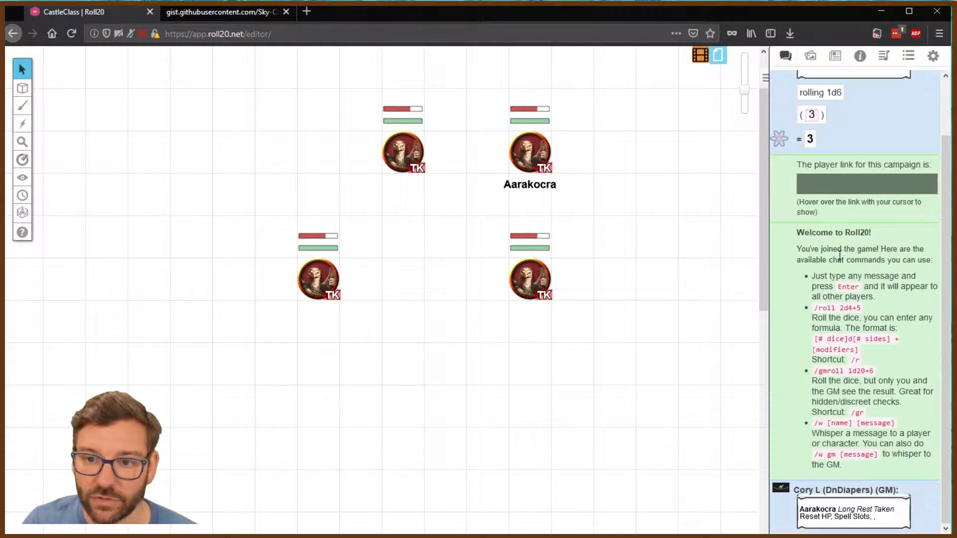
click(540, 292)
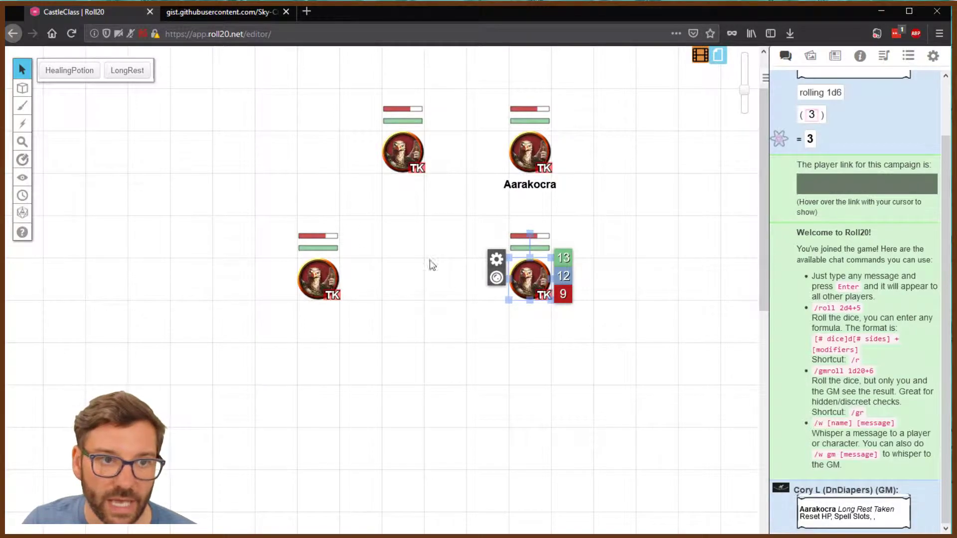
click(59, 71)
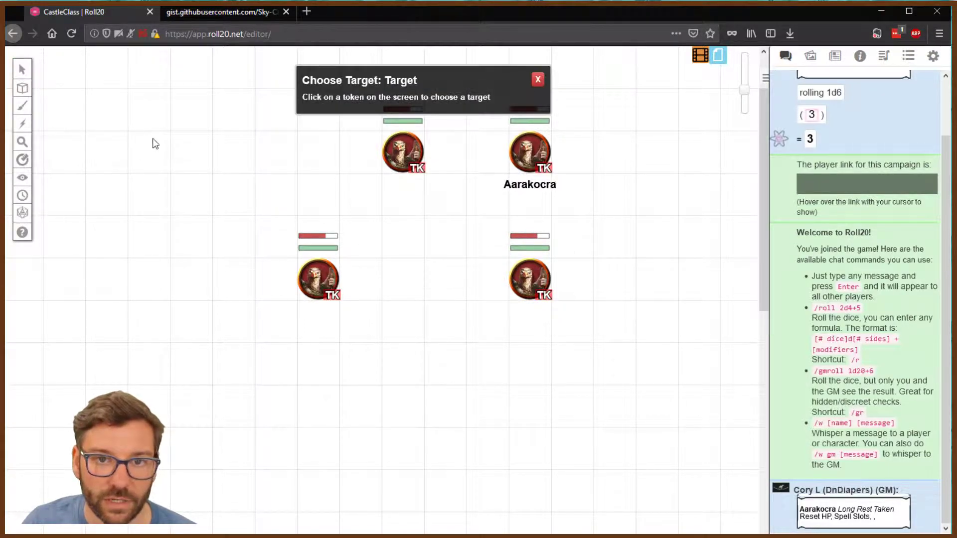
click(528, 279)
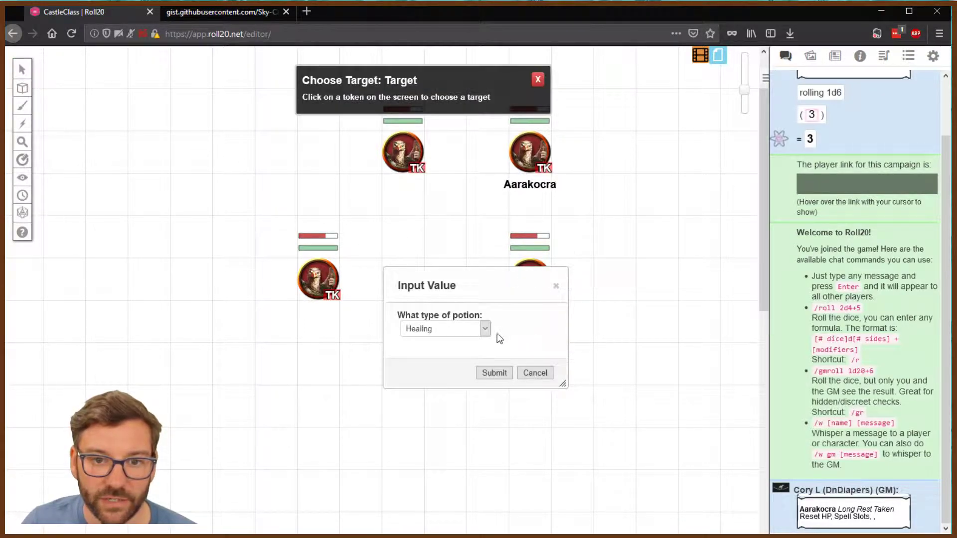
click(497, 373)
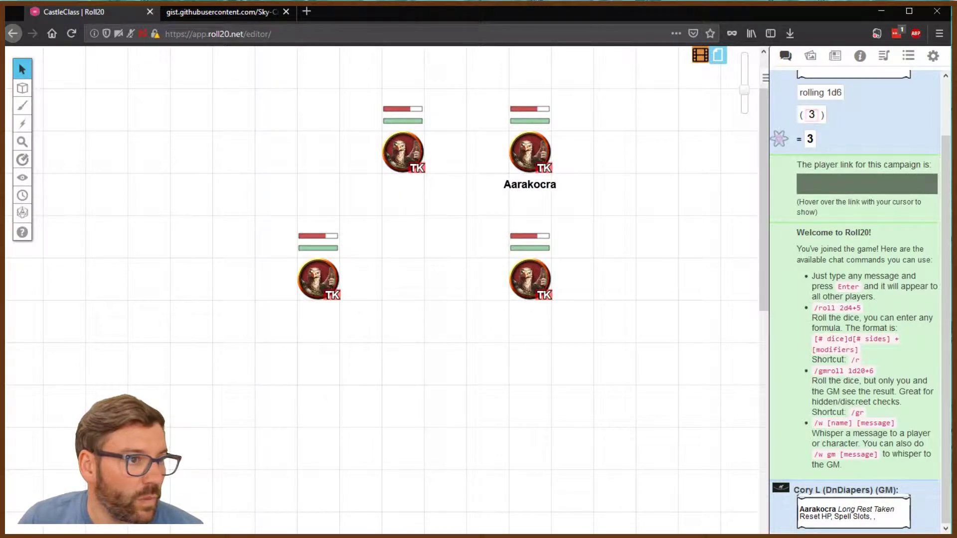
Step: Exit the game and open CastleClass's API Scripts page to inspect the error details in the API Output Console
click(933, 59)
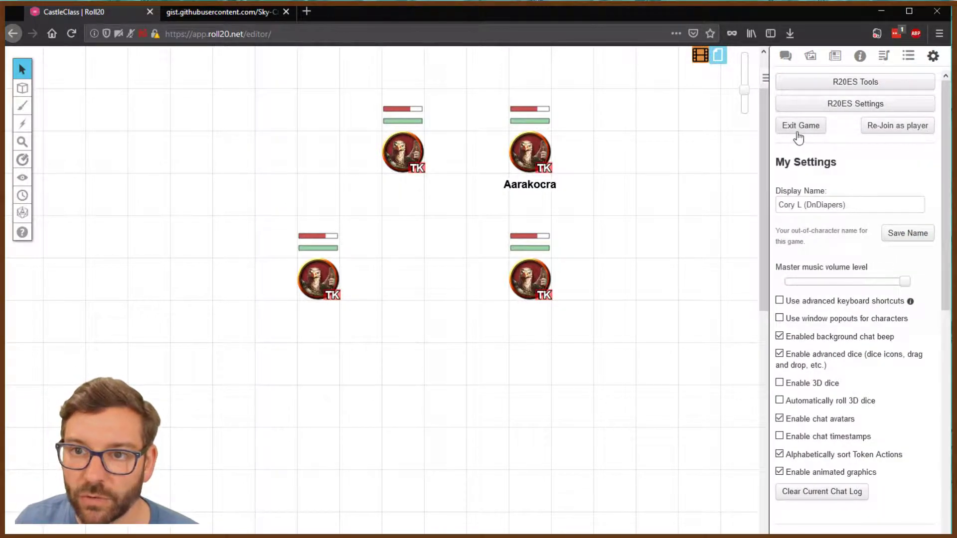
click(799, 128)
click(310, 158)
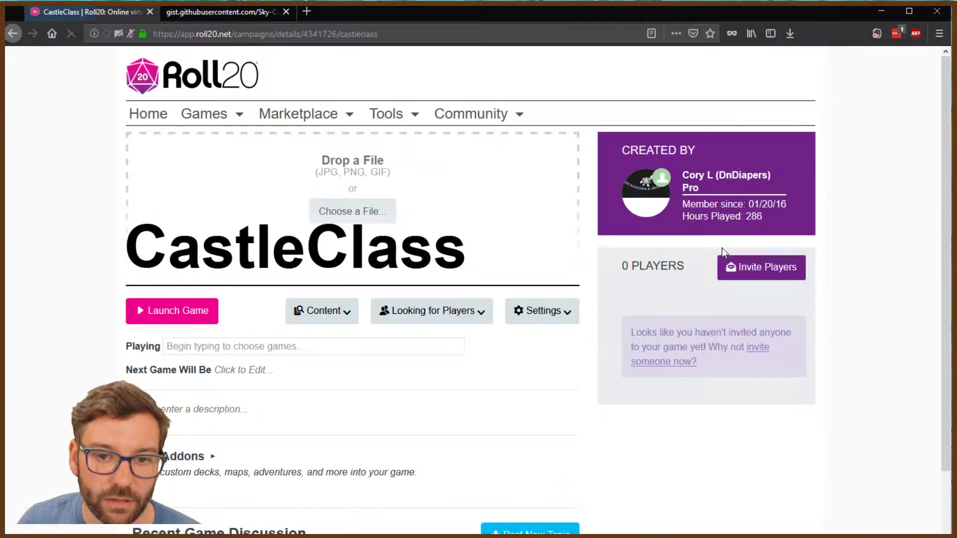
click(556, 313)
click(527, 363)
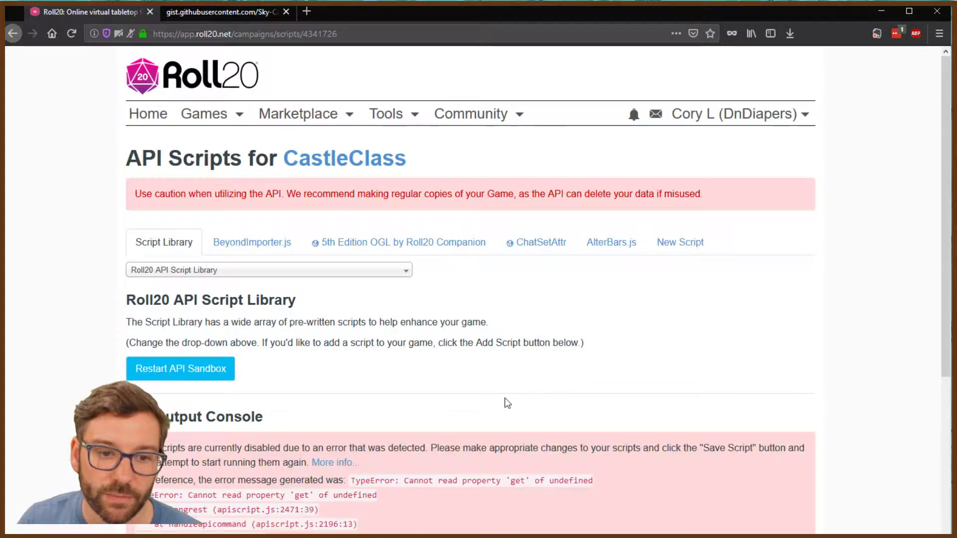
scroll(80, 378, down, 2)
scroll(81, 378, down, 4)
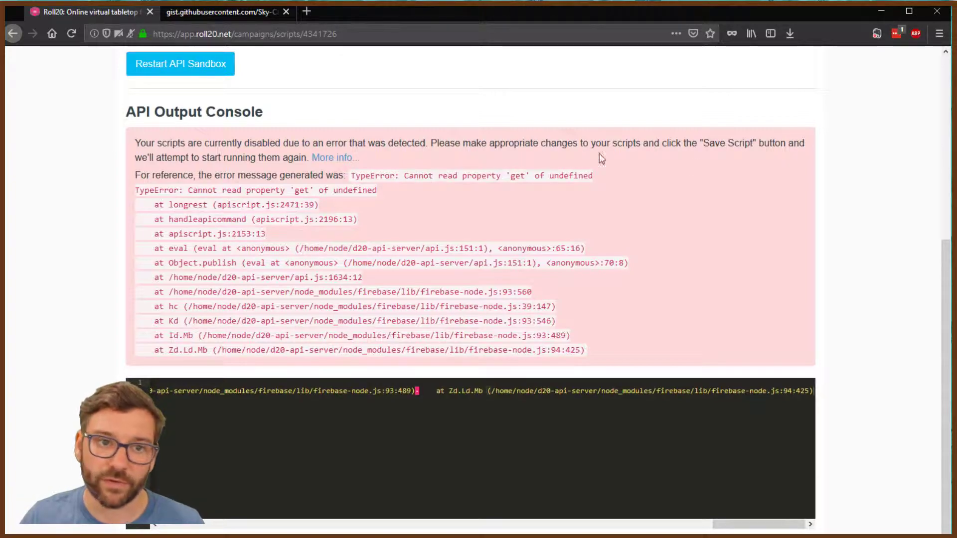
Step: Restart the API sandbox and check the startup log from the beginning of its lines
scroll(394, 249, up, 3)
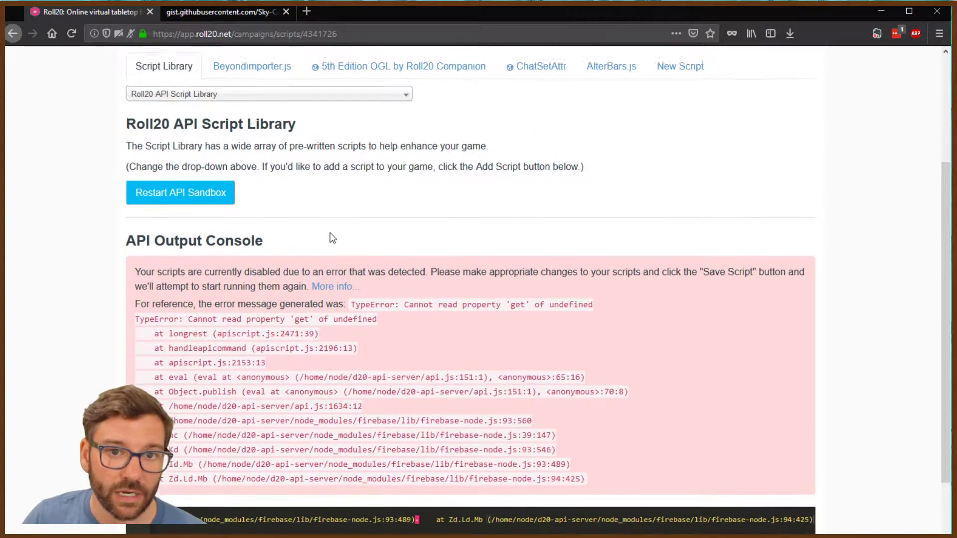
scroll(259, 237, up, 2)
click(184, 240)
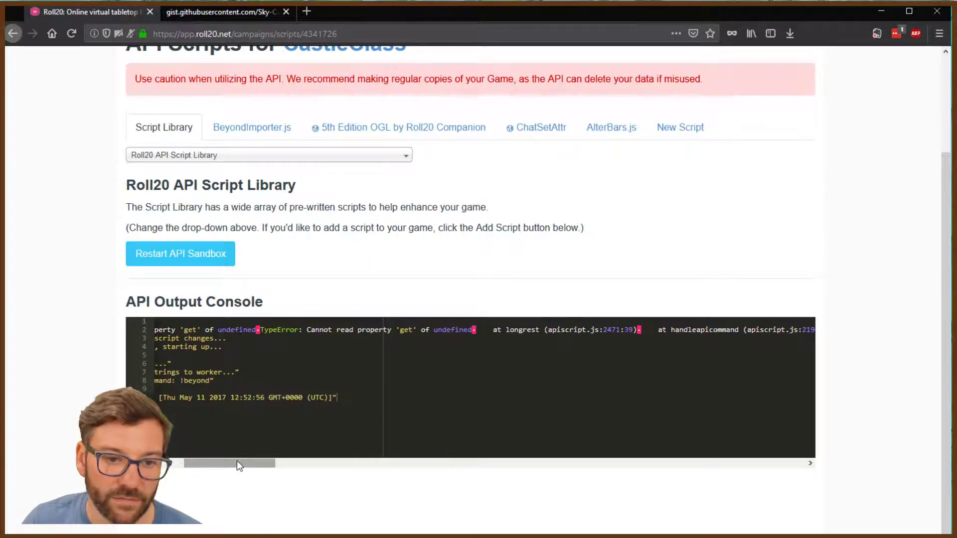
drag(238, 463, 167, 464)
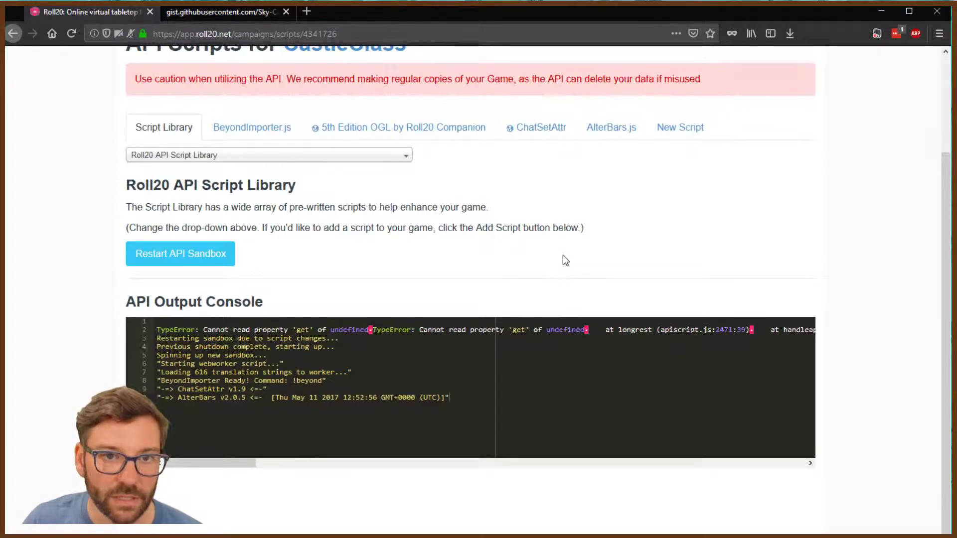
scroll(569, 274, up, 3)
click(215, 380)
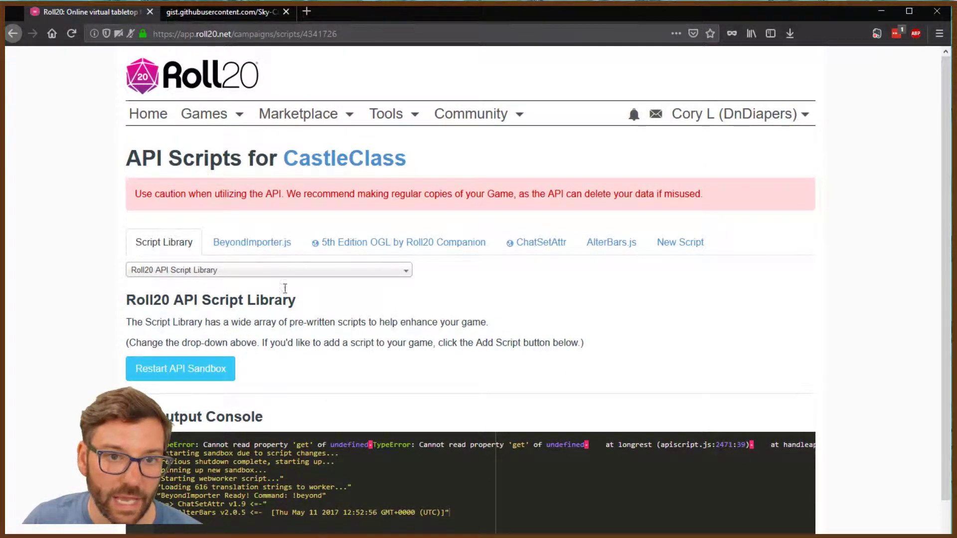
Step: Relaunch CastleClass from its details page and run the LongRest macro on the Aarakocra token
click(337, 169)
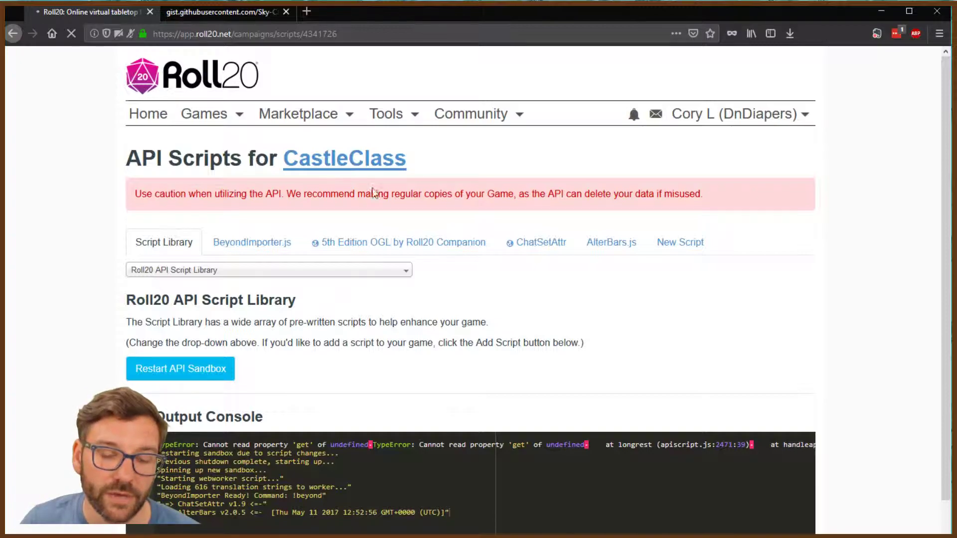
click(178, 320)
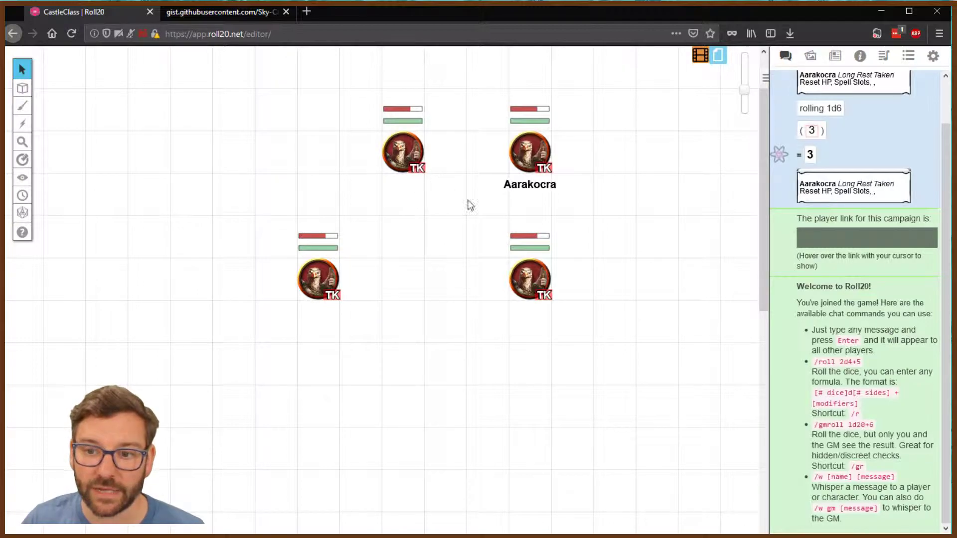
scroll(638, 391, up, 1)
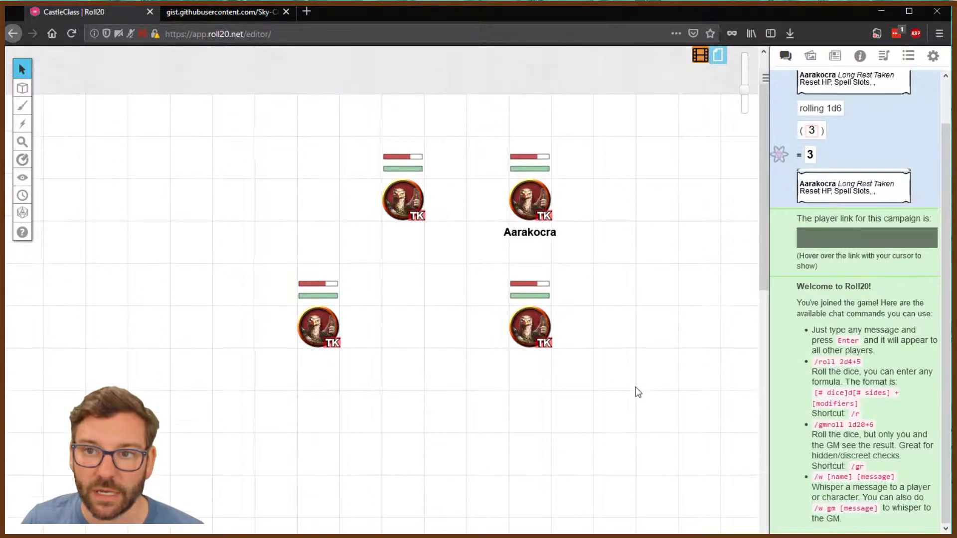
click(532, 218)
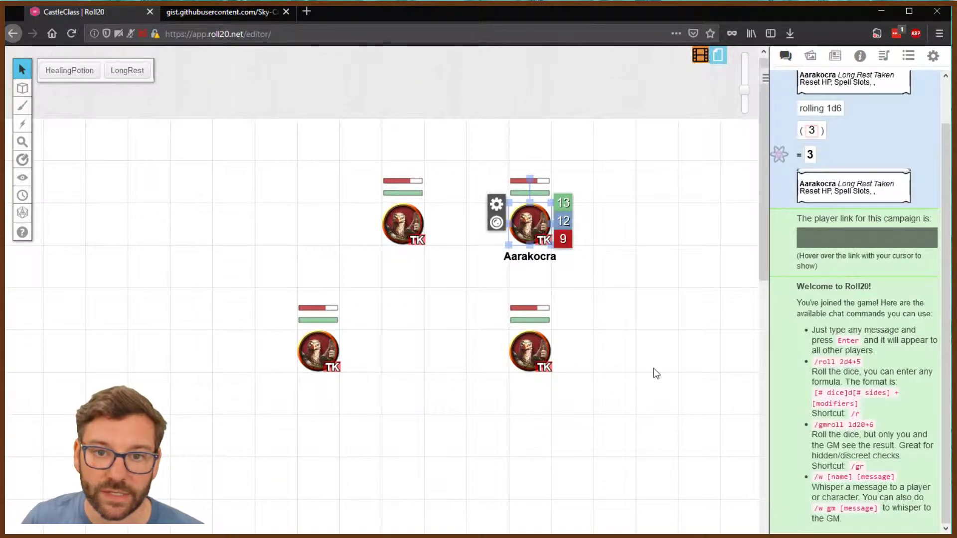
click(131, 72)
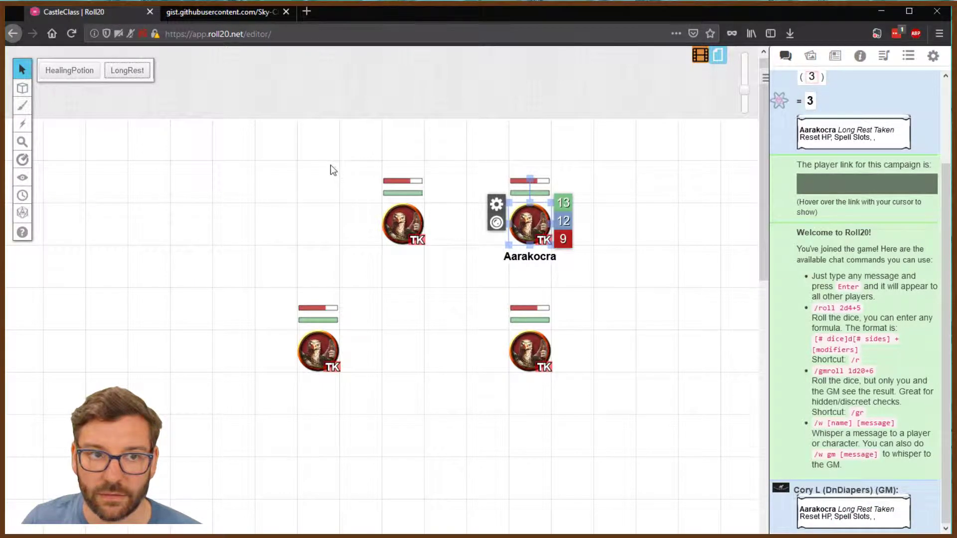
Step: Run the HealingPotion macro from the unnamed token directly below Aarakocra, choosing that same token as the target
click(538, 356)
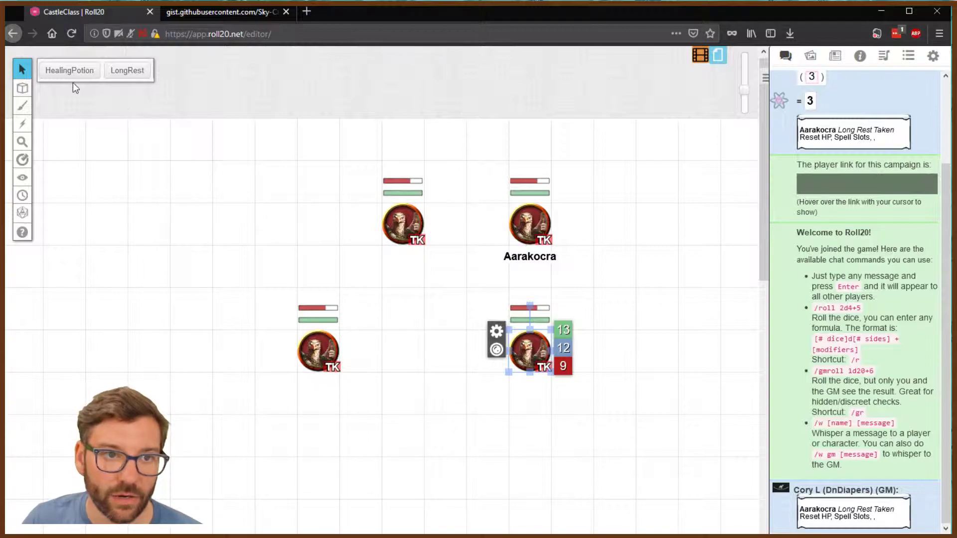
click(409, 227)
click(515, 344)
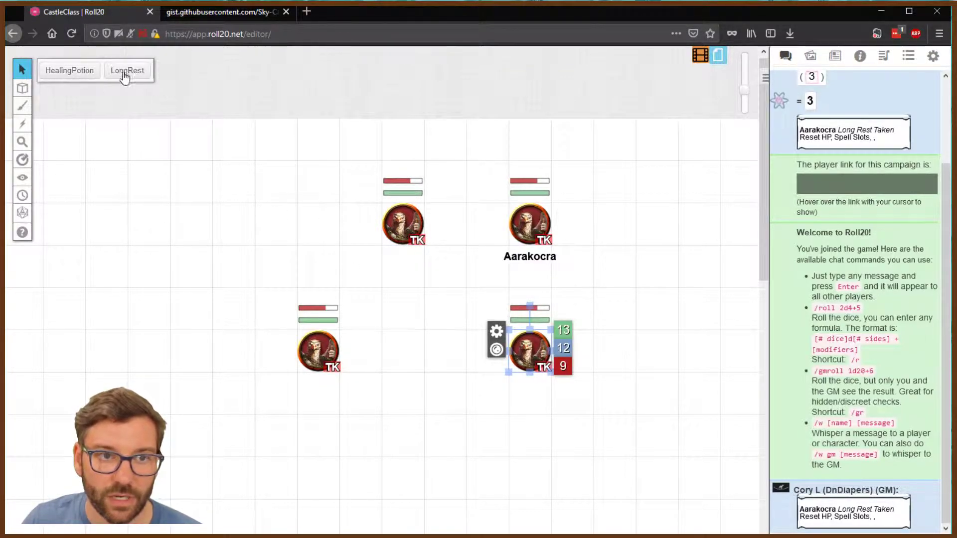
click(76, 76)
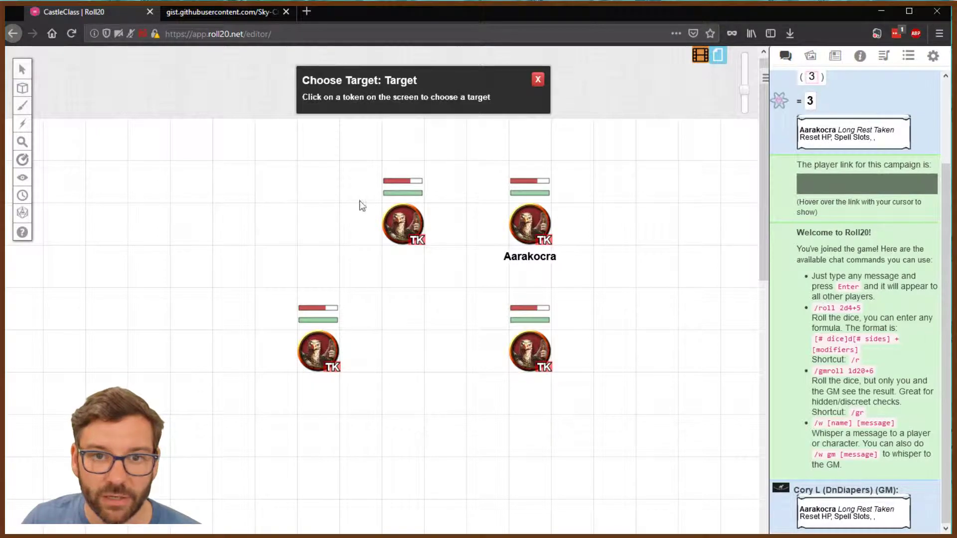
click(530, 352)
click(495, 373)
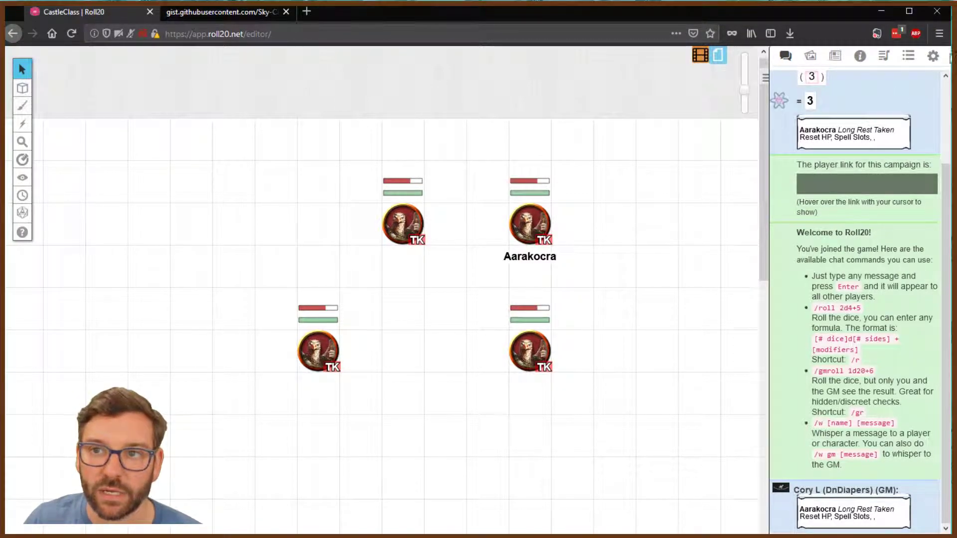
Step: Leave the game again and go back to CastleClass's API Scripts page
click(933, 56)
click(793, 128)
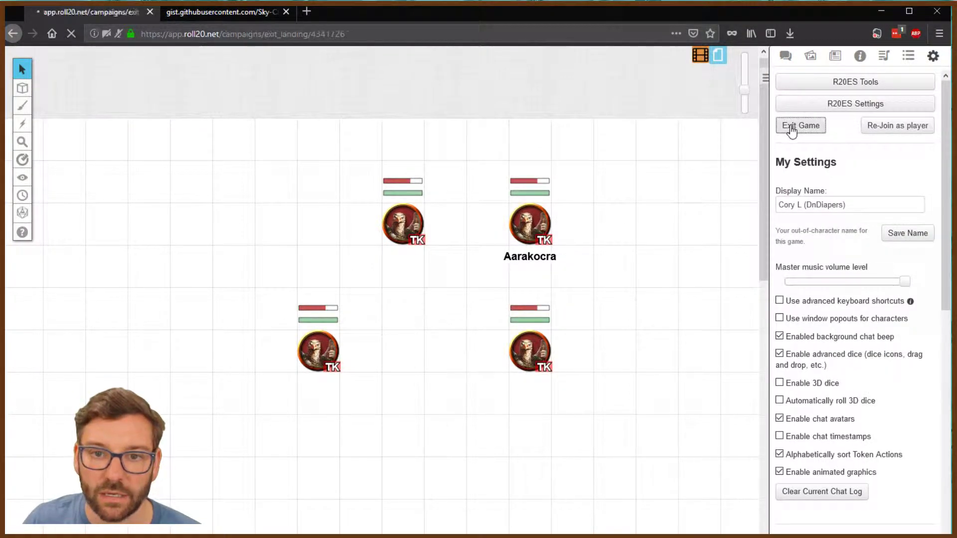
click(321, 161)
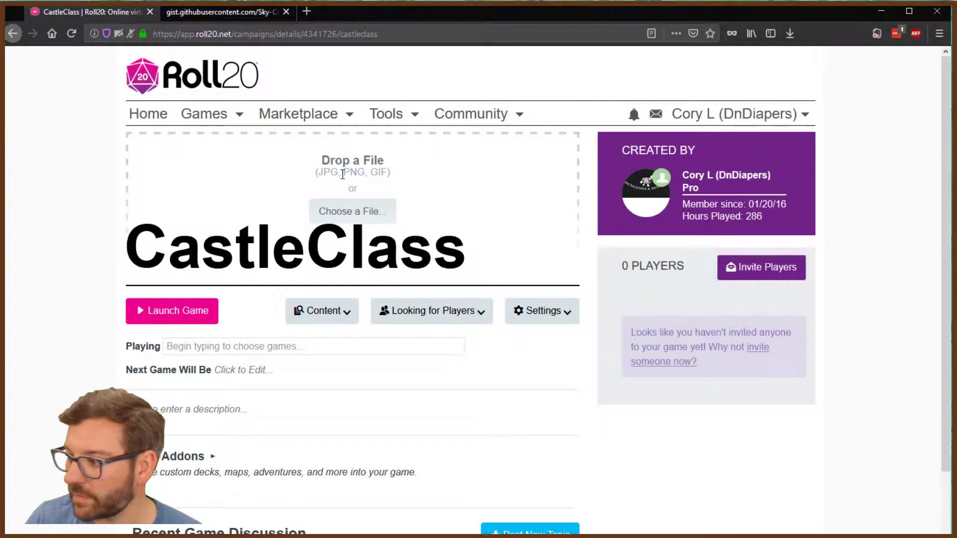
click(546, 315)
click(526, 363)
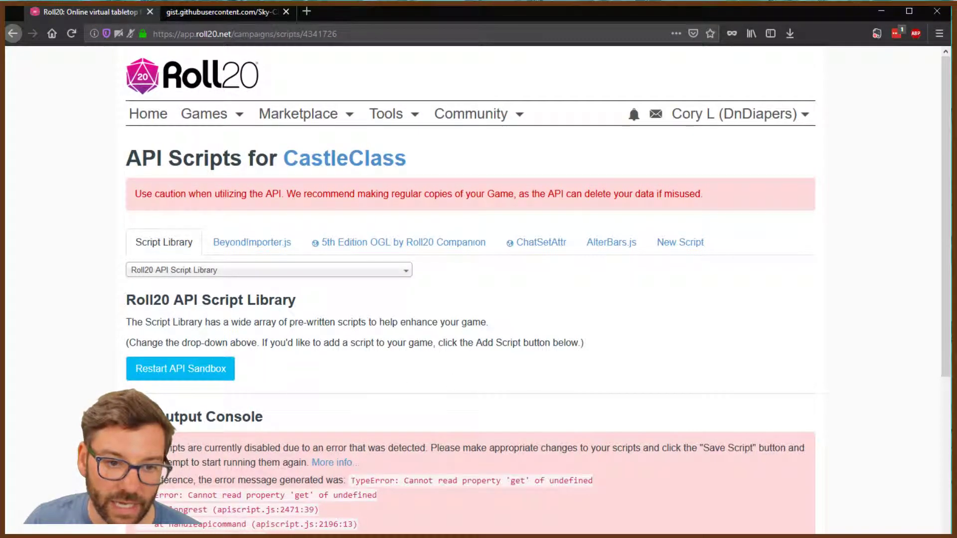
Step: Examine the script error in the API Output Console, including its linked API:Debugging wiki page and the logged error line
scroll(337, 283, down, 4)
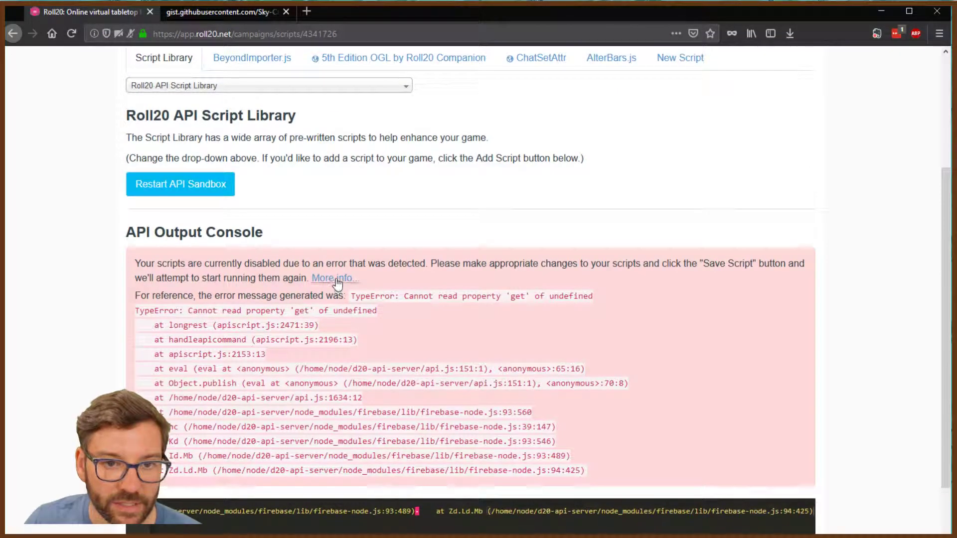
click(337, 280)
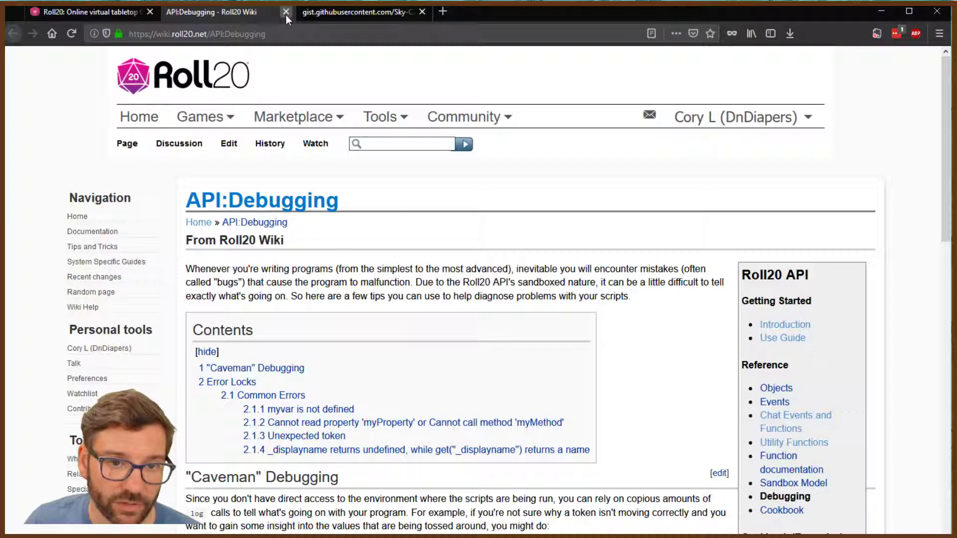
click(285, 12)
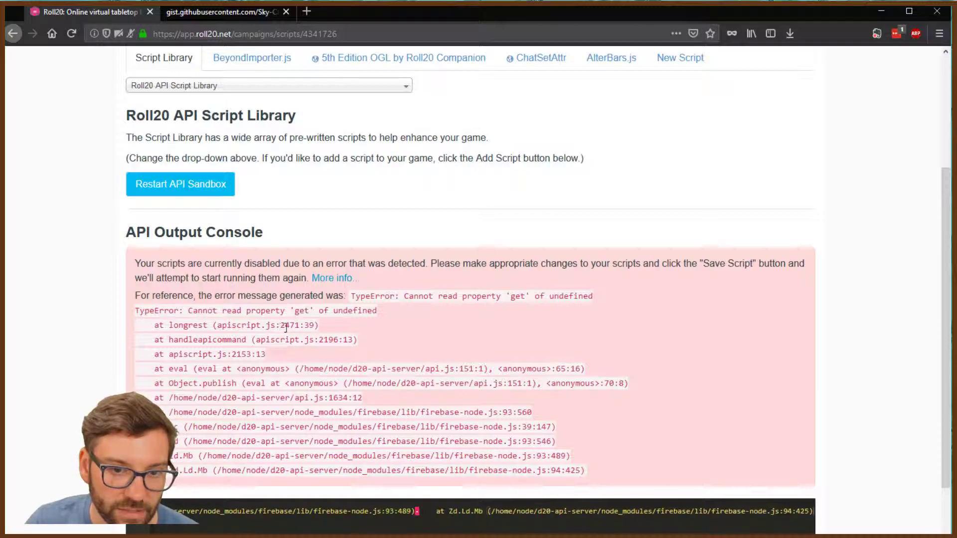
scroll(95, 376, down, 3)
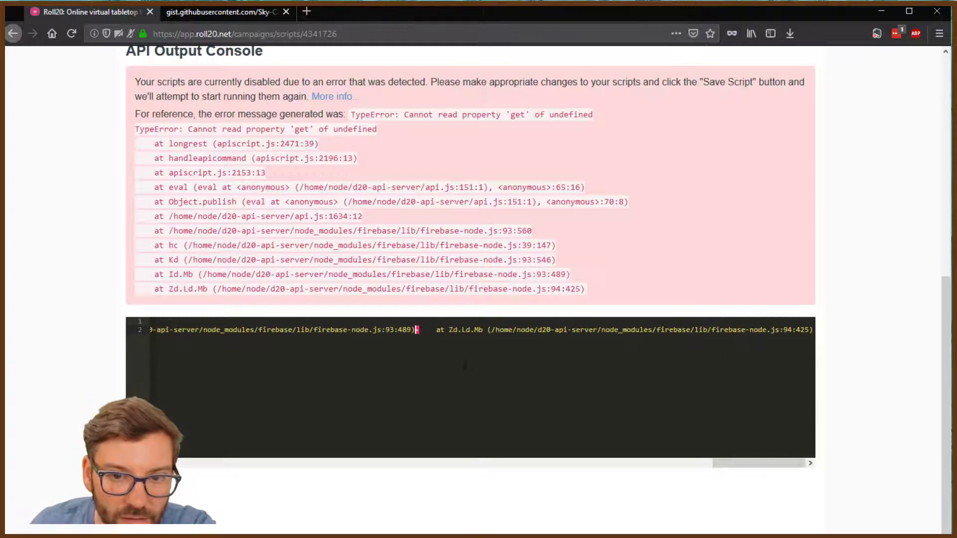
click(407, 322)
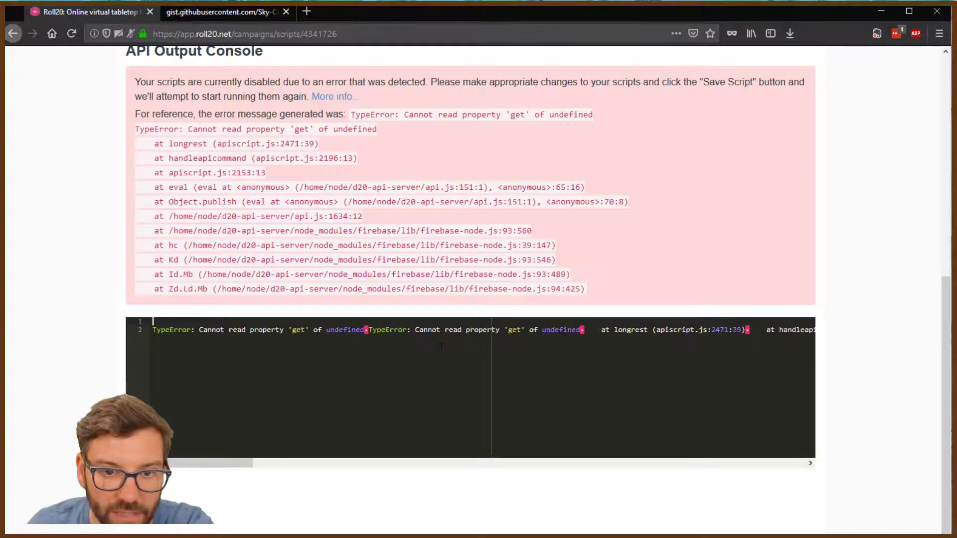
click(369, 330)
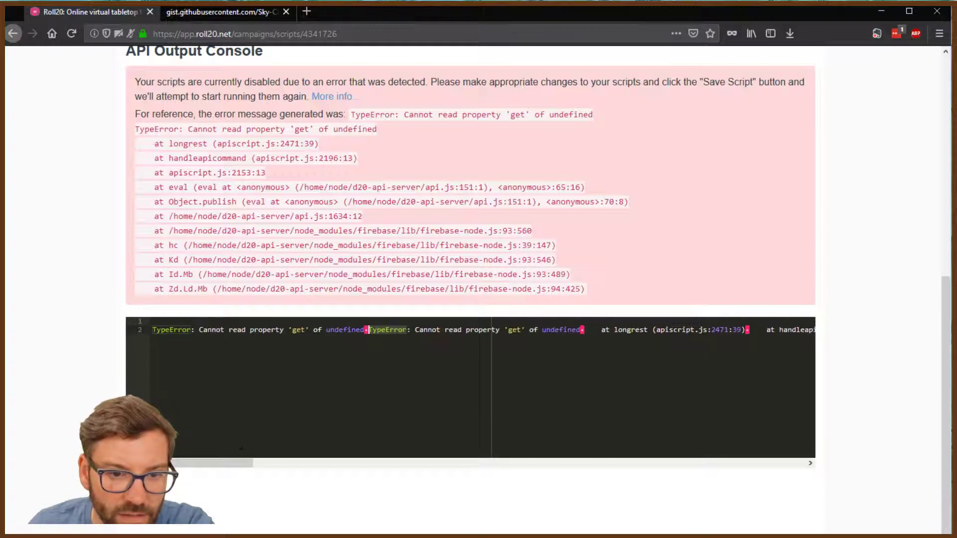
drag(218, 468, 172, 464)
scroll(183, 376, up, 3)
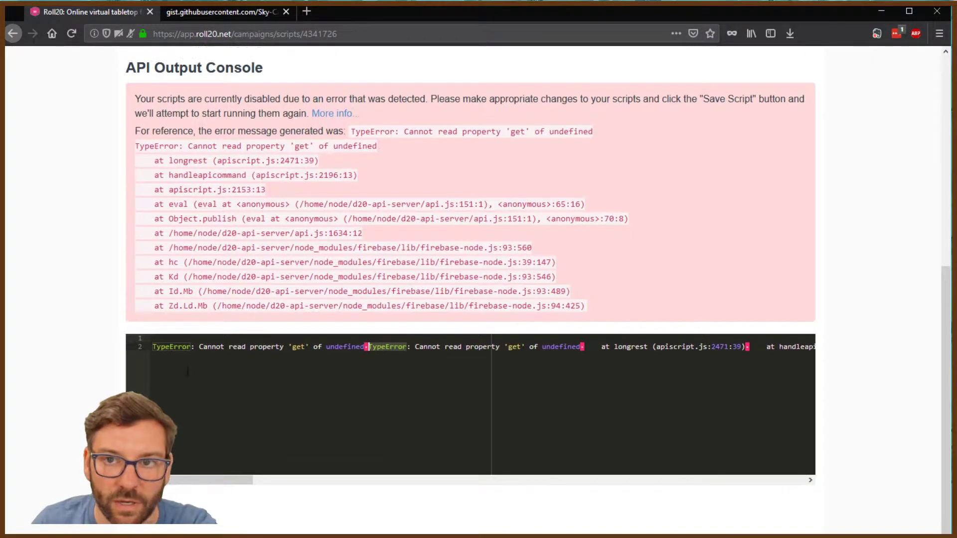
scroll(183, 376, up, 3)
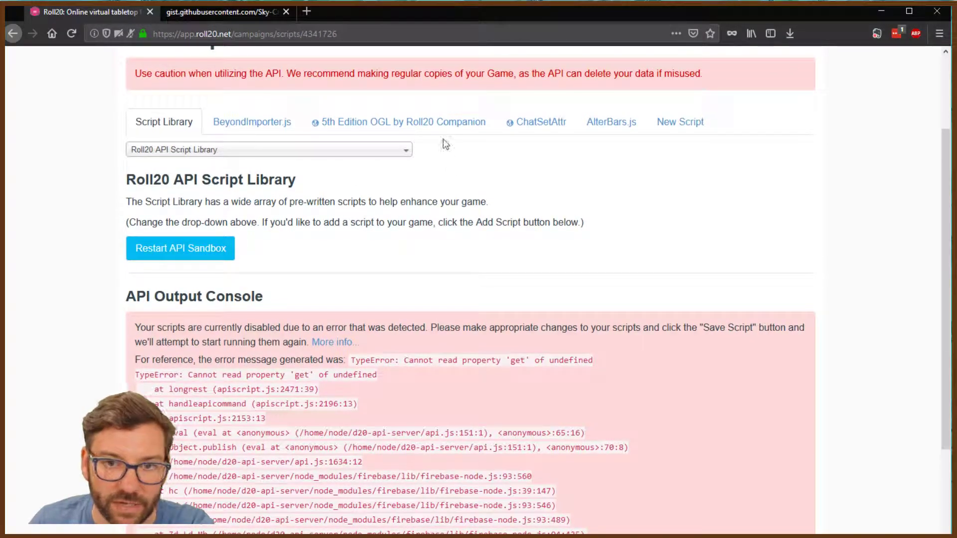
Step: Review the 5th Edition OGL by Roll20 Companion script's options and save the script again to restart the sandbox
click(412, 122)
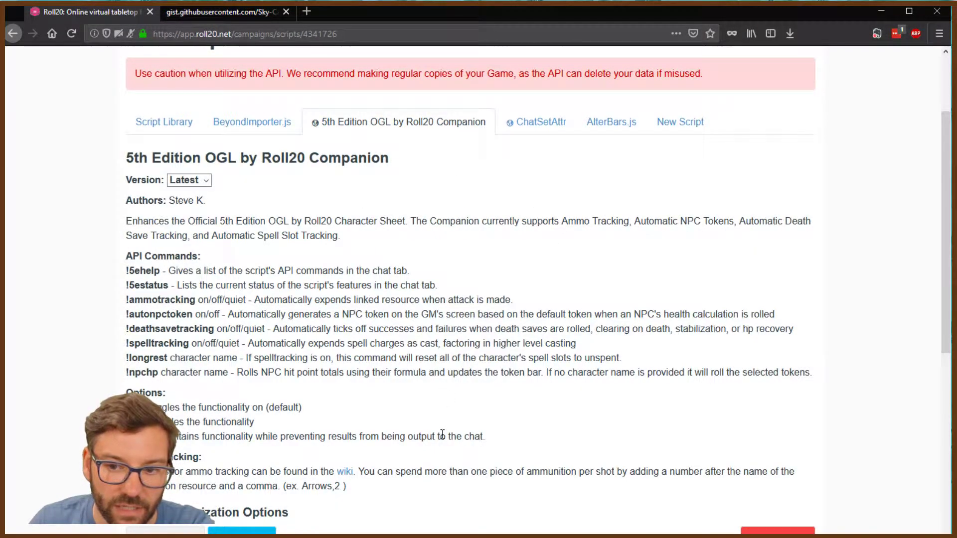
scroll(447, 436, down, 3)
scroll(446, 437, down, 4)
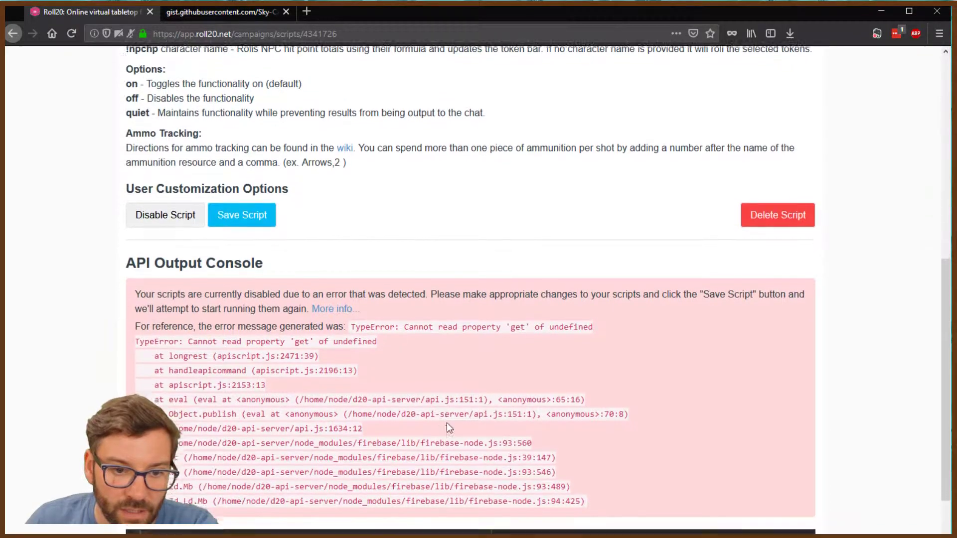
scroll(450, 418, up, 2)
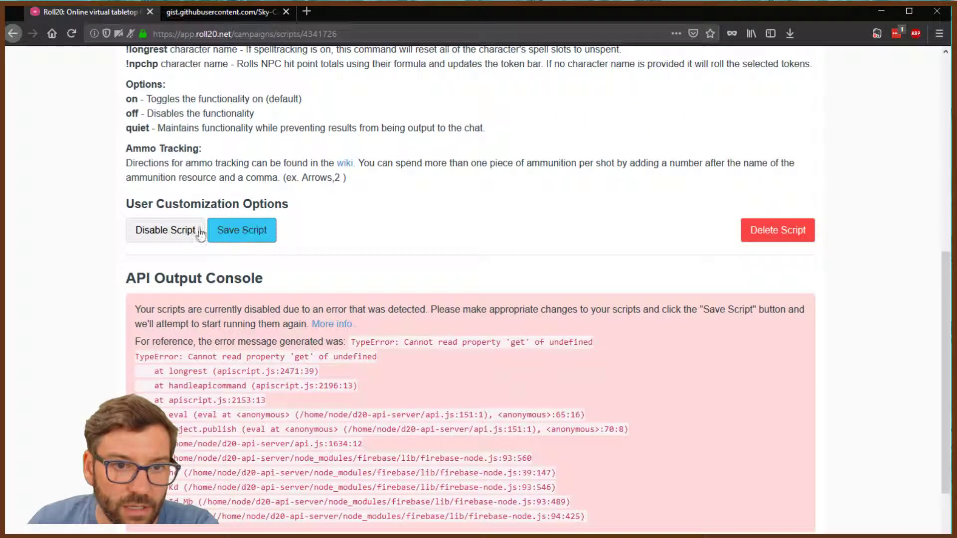
click(248, 230)
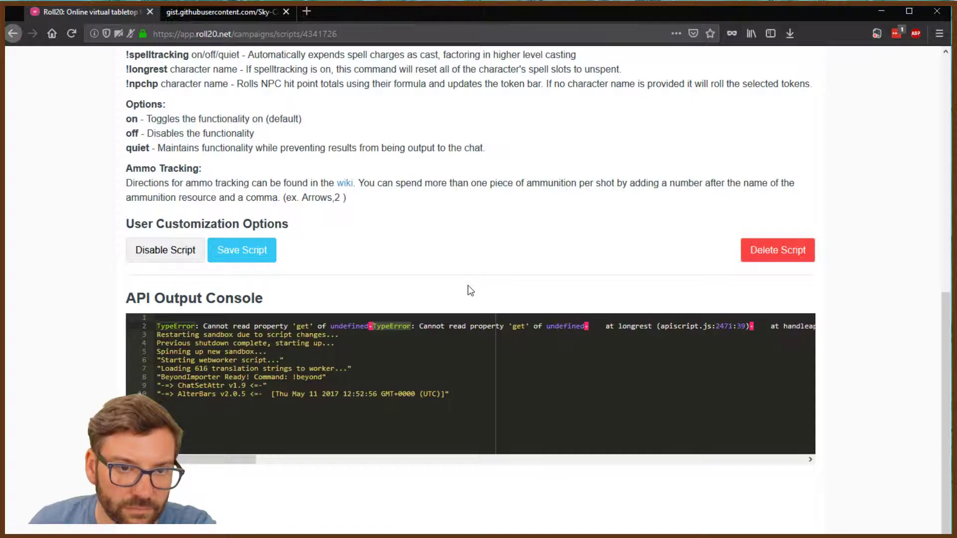
Step: Return from the API Scripts page to the CastleClass game details page
scroll(470, 291, up, 5)
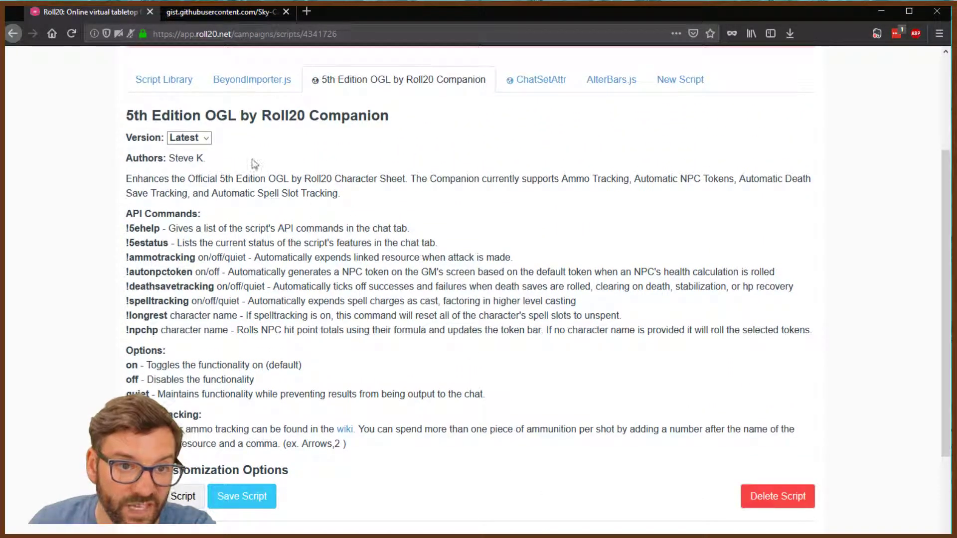
scroll(496, 309, up, 3)
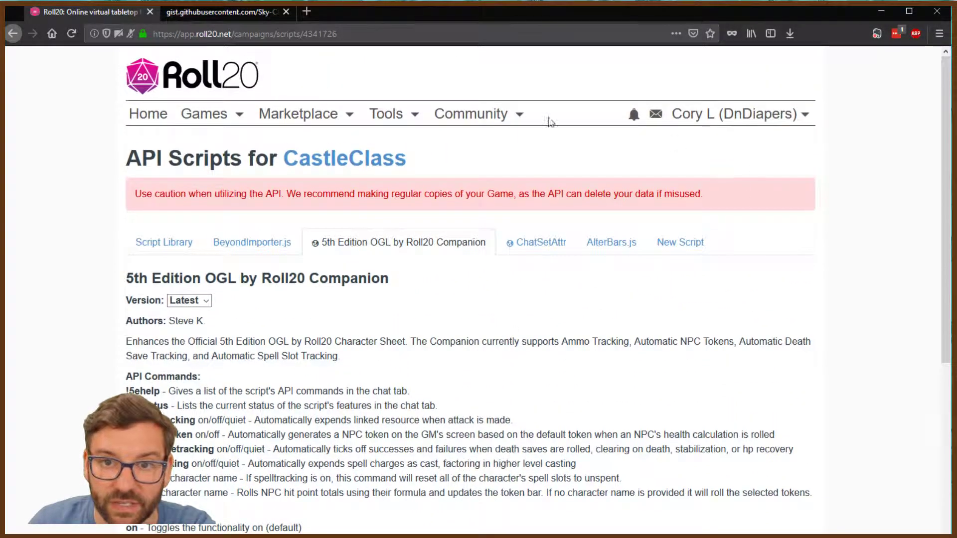
click(317, 165)
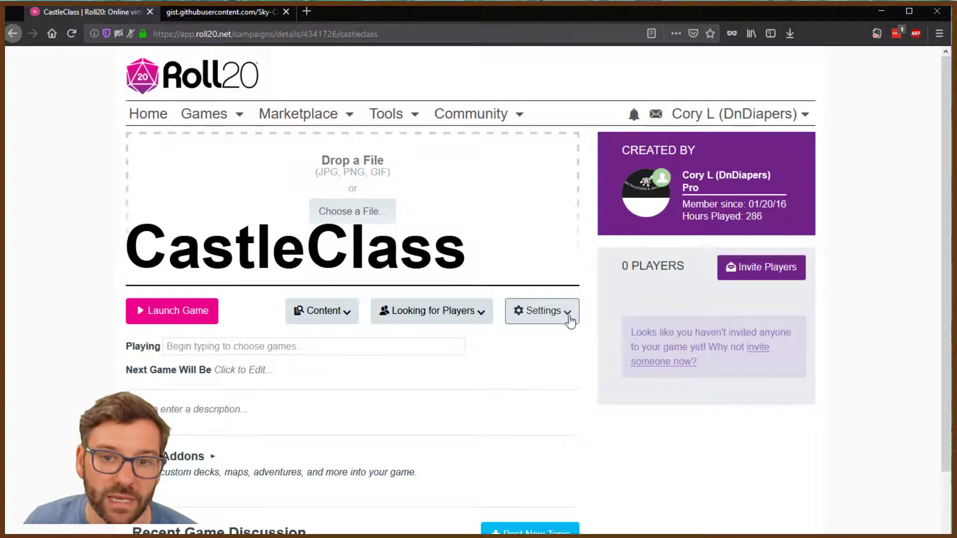
Step: Open the API Scripts page of the CastleClass game
click(566, 320)
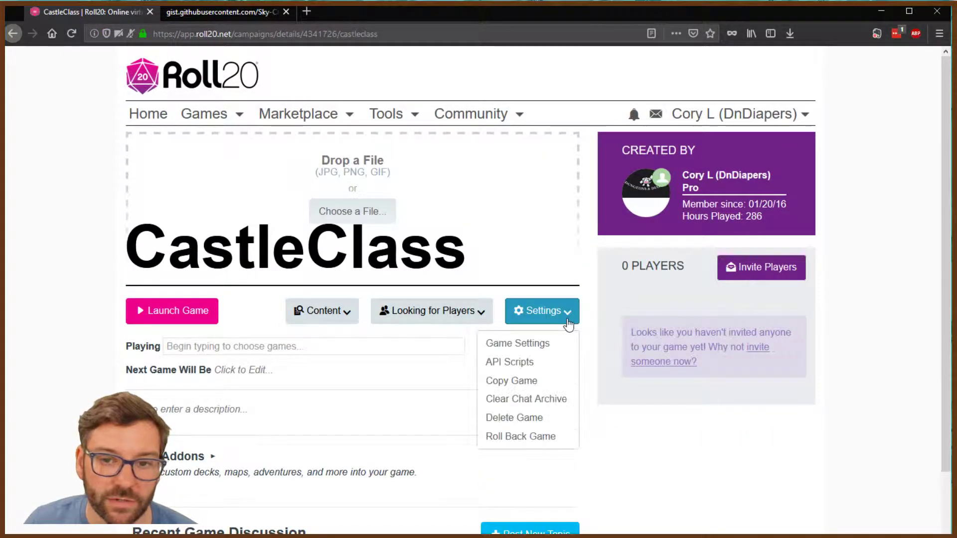
click(528, 371)
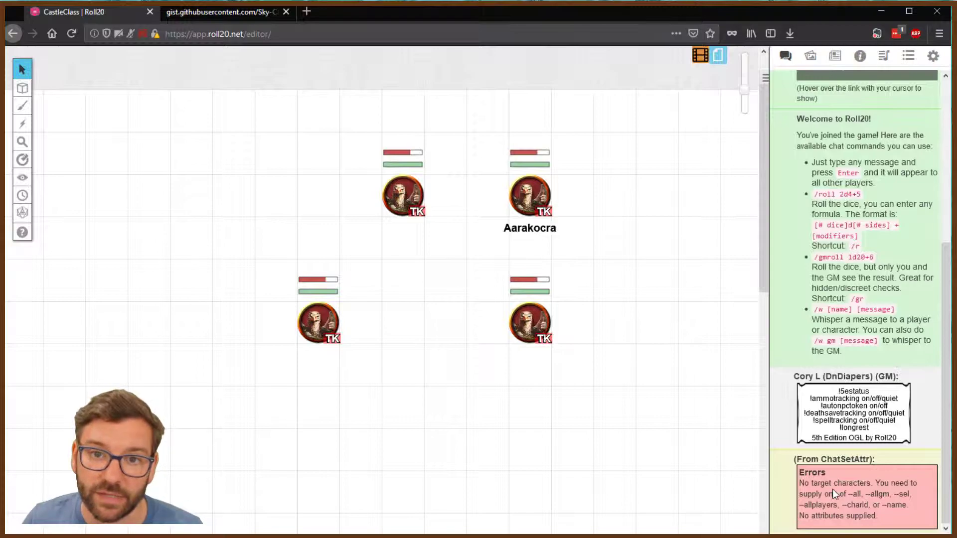
Step: Run the LongRest macro on the named Aarakocra token and check the token's bar values
click(528, 198)
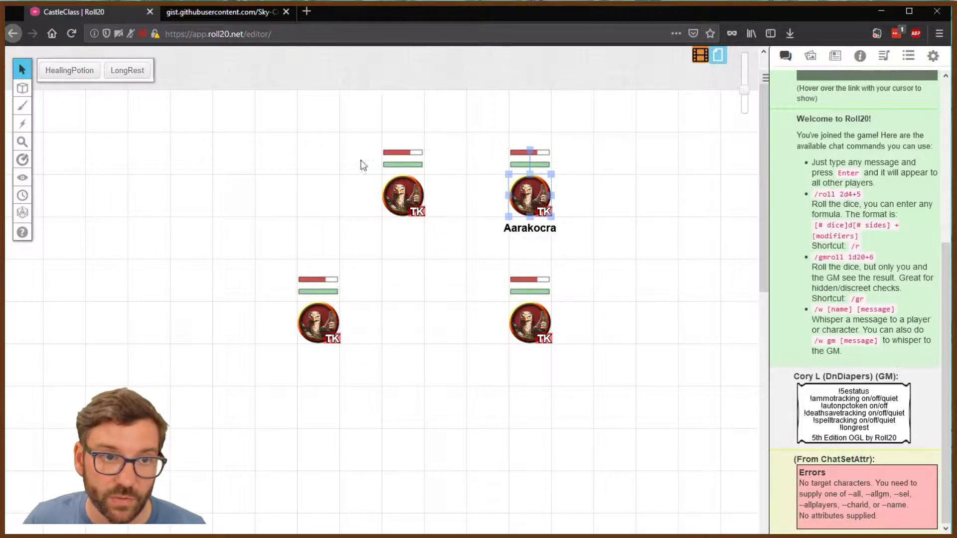
click(127, 70)
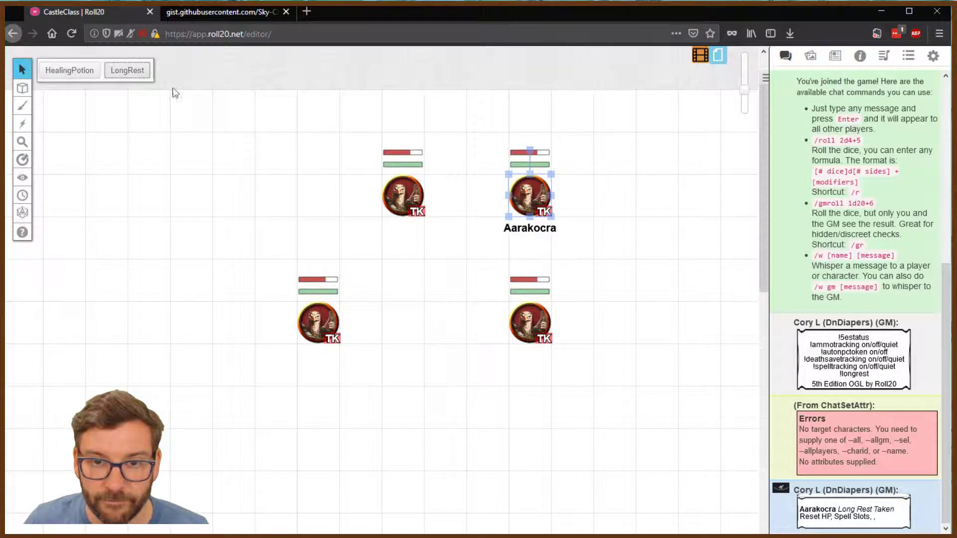
click(594, 208)
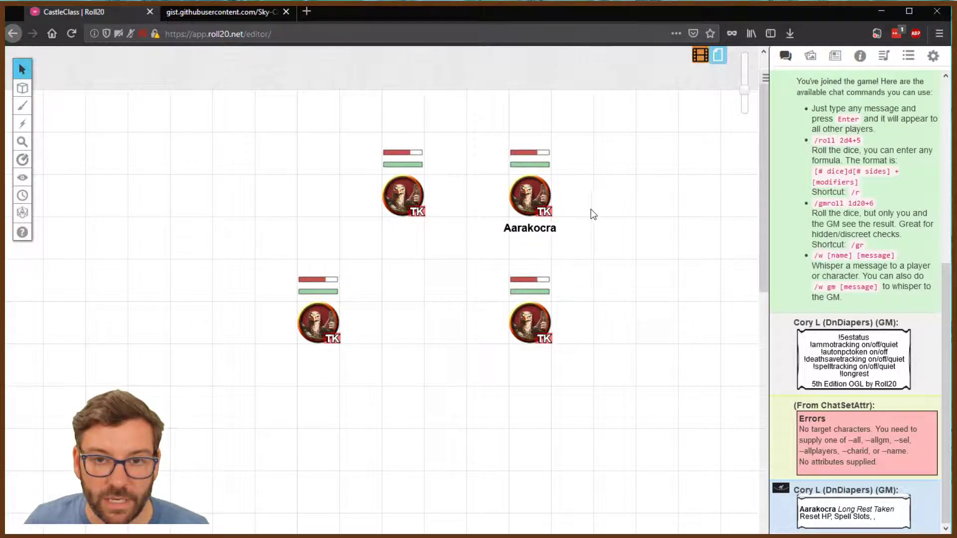
click(531, 199)
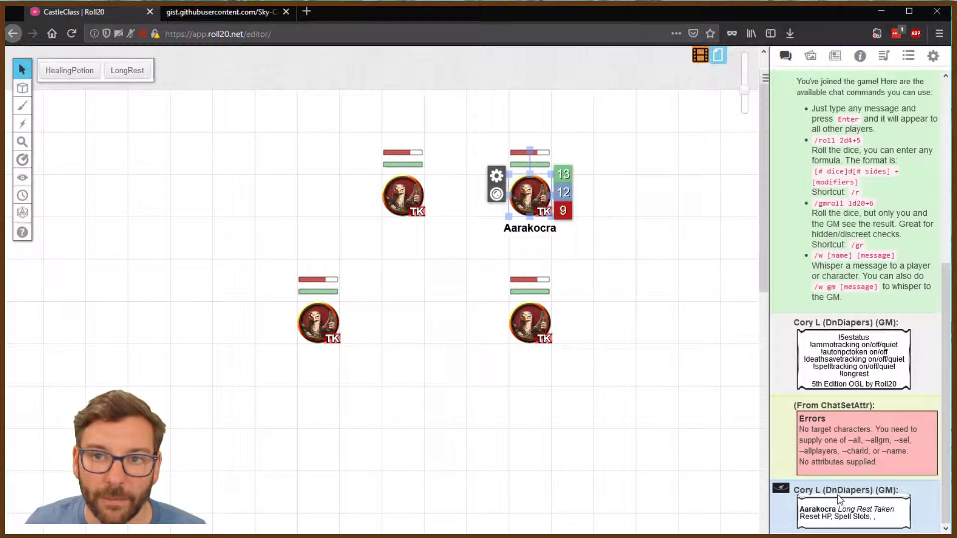
Step: Exit the game and go back to CastleClass's API Scripts page
click(933, 56)
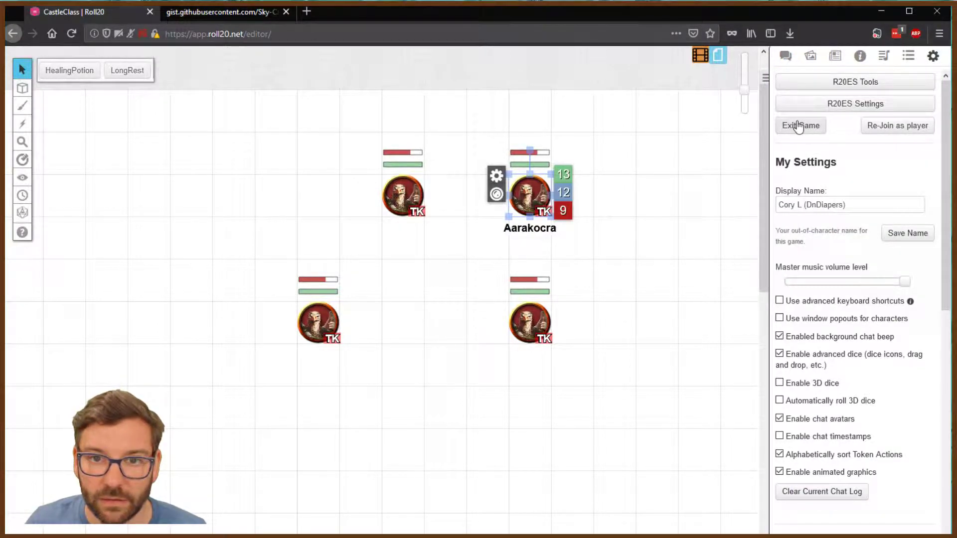
click(799, 126)
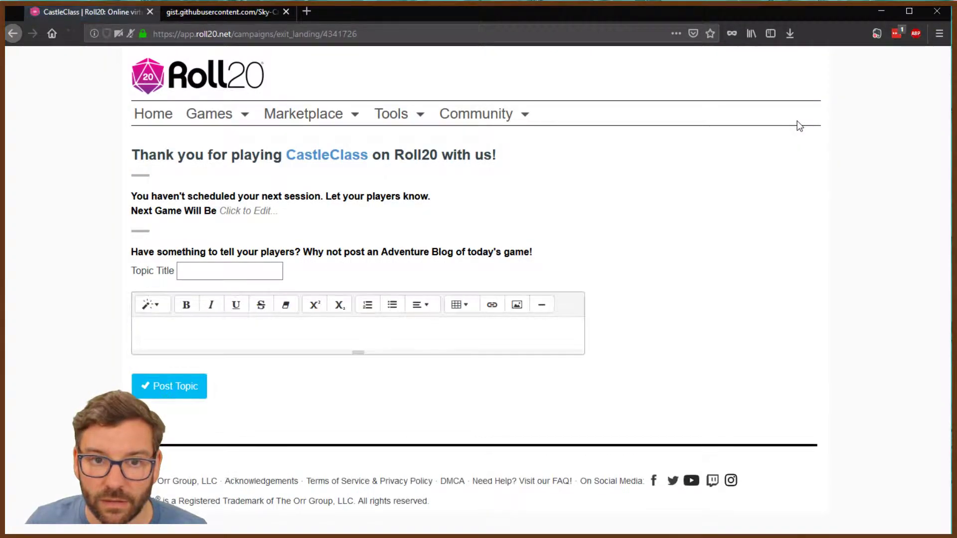
click(339, 163)
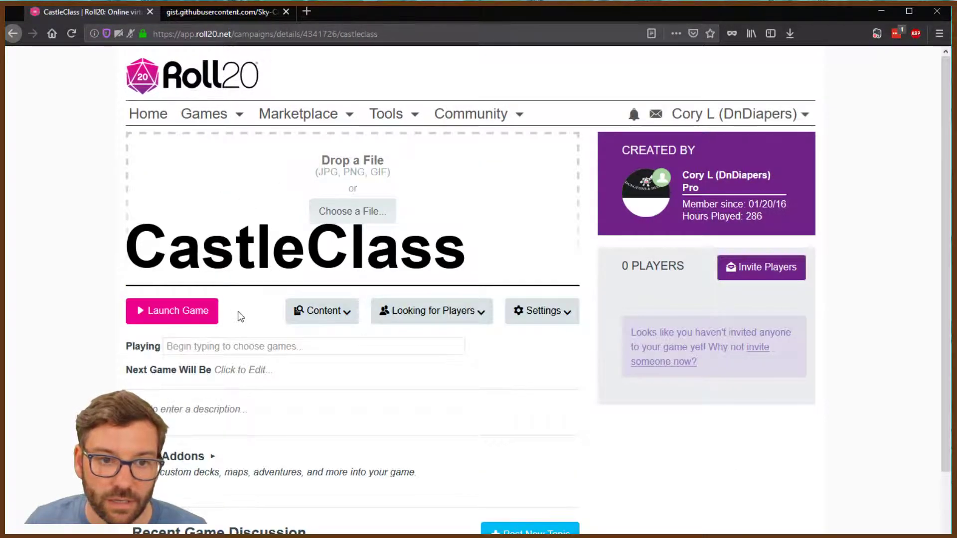
click(546, 311)
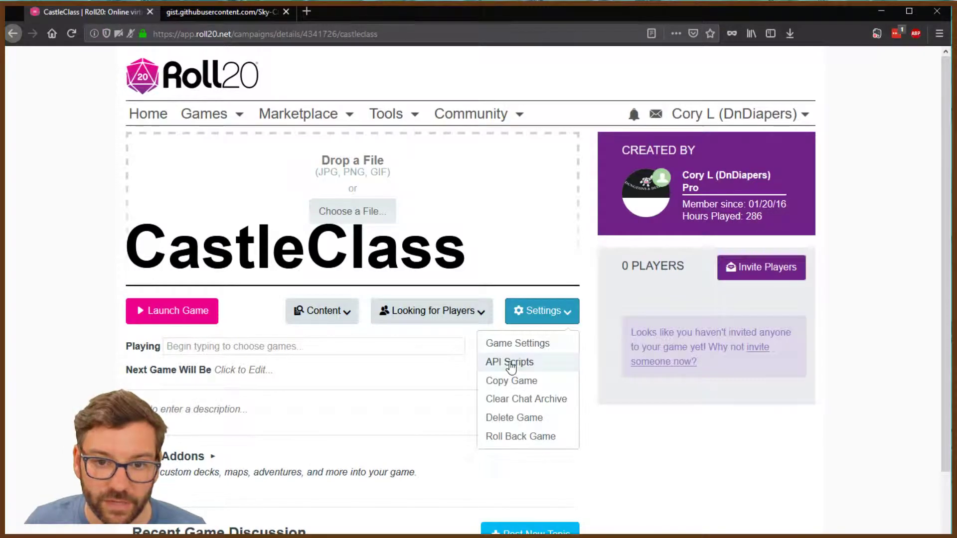
click(521, 368)
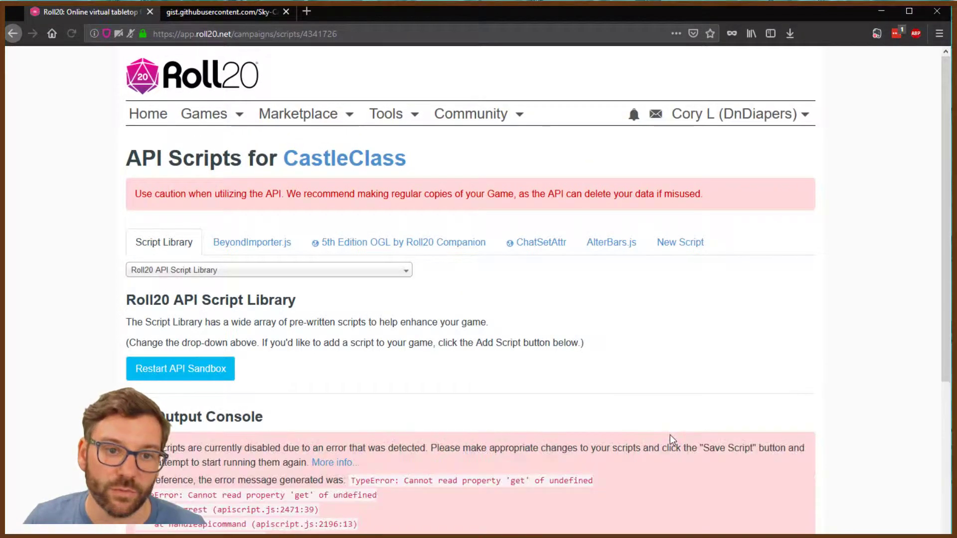
Step: Restart the API sandbox and check the startup lines in the API Output Console
scroll(531, 415, down, 3)
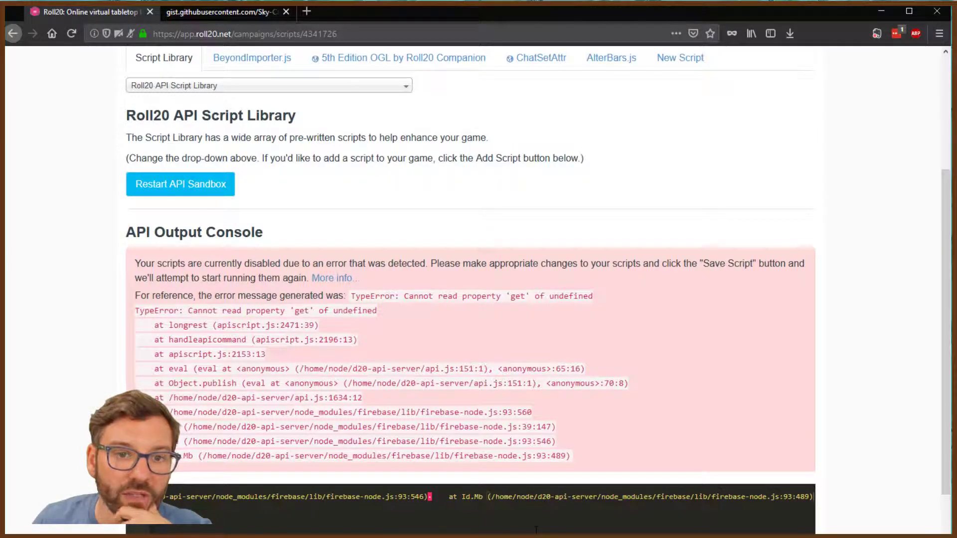
click(210, 185)
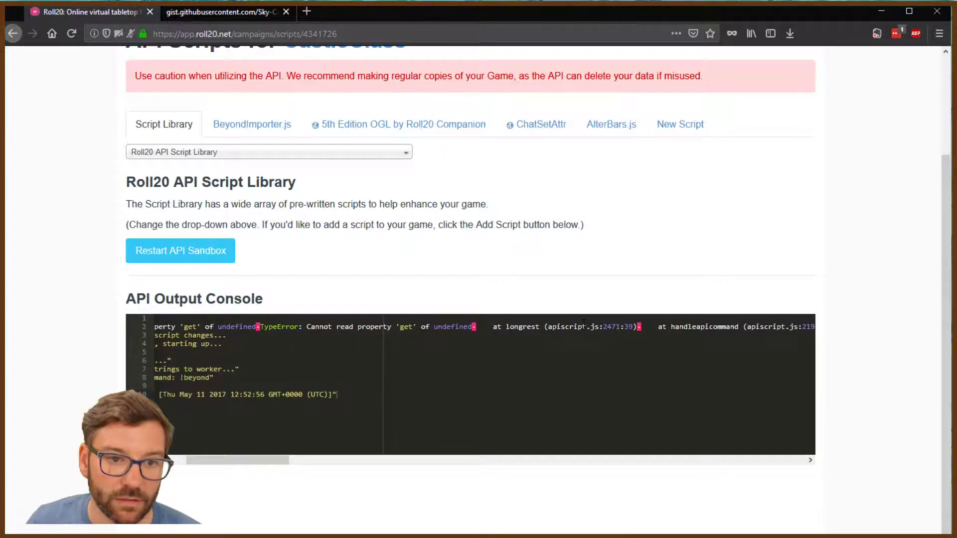
drag(220, 461, 161, 460)
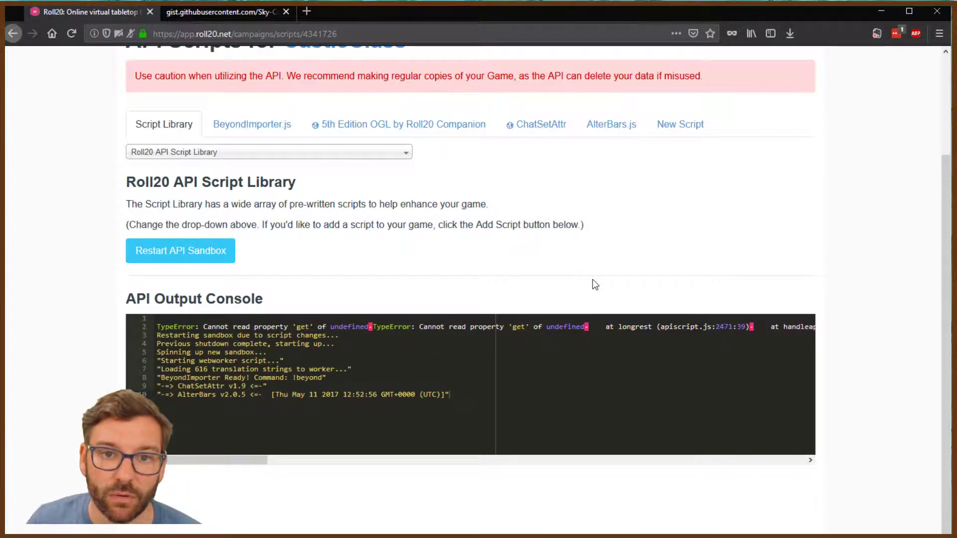
Step: Go back to the CastleClass details page and launch the game
scroll(576, 346, up, 3)
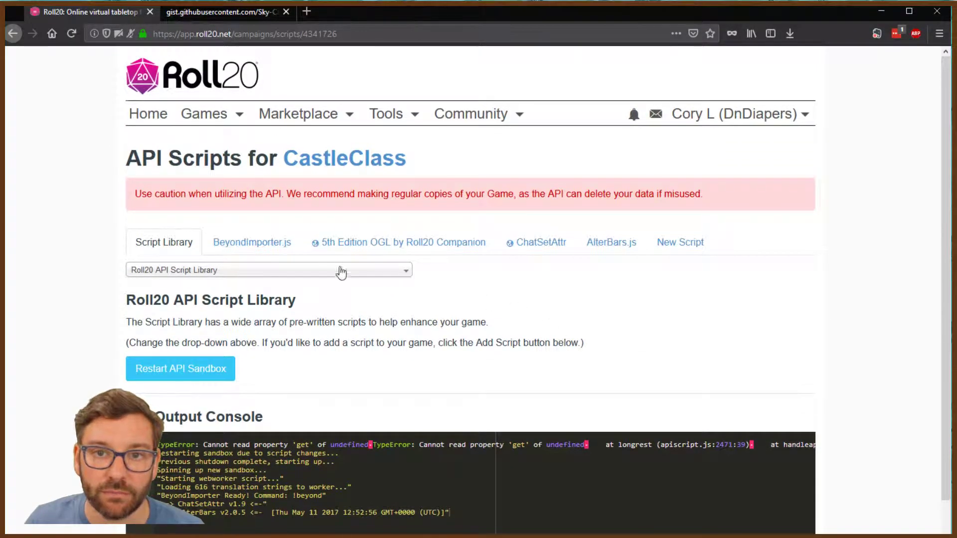
click(331, 160)
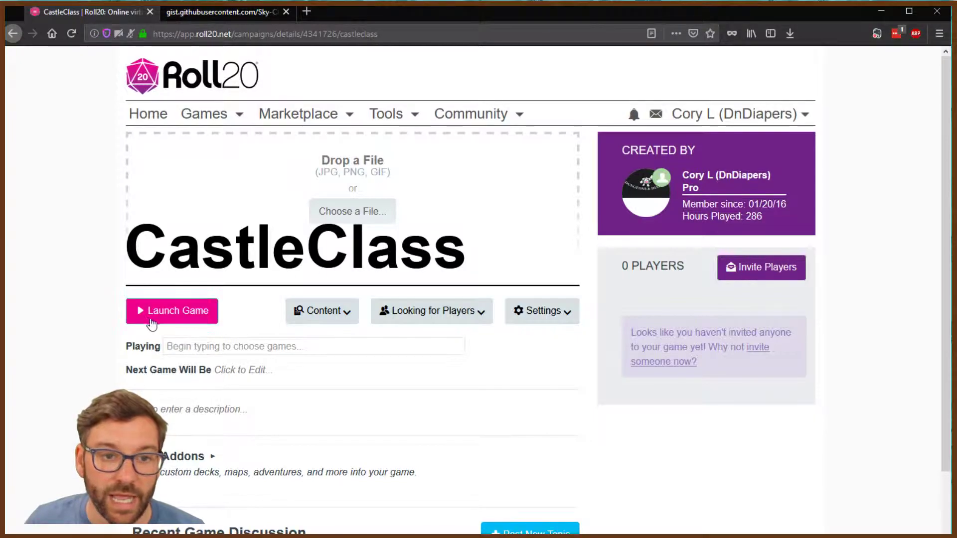
click(169, 313)
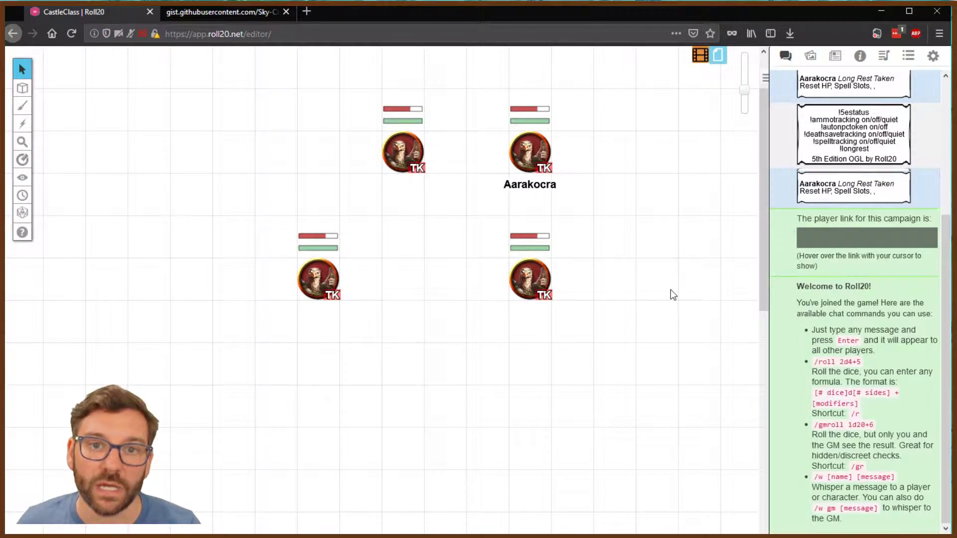
Step: Place a Caradas token from the journal on the map, to the lower right of the Aarakocra token
click(836, 56)
drag(836, 295, 618, 279)
click(594, 279)
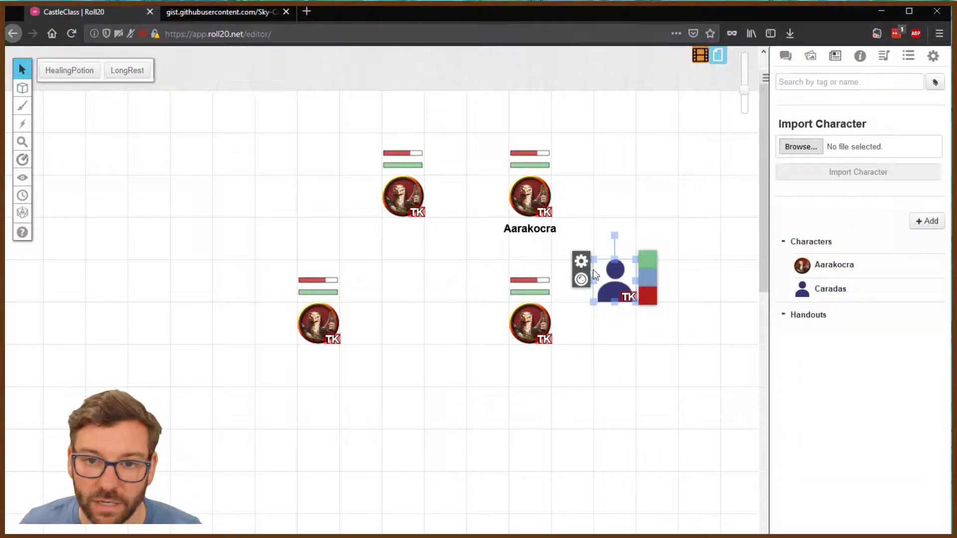
Step: Show the Caradas token's nameplate, link its Bar 1 to the hp attribute and save the token
click(582, 263)
click(345, 189)
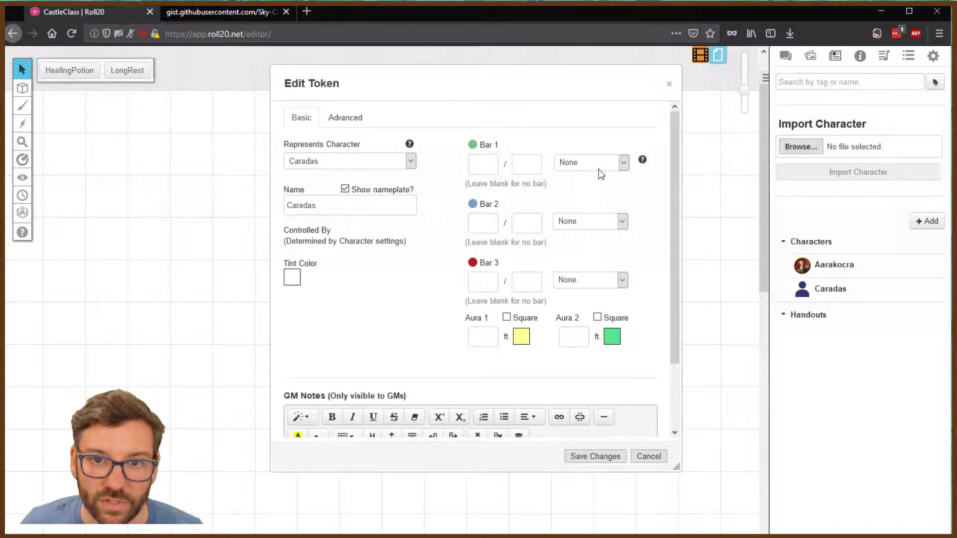
click(623, 163)
text(hair)
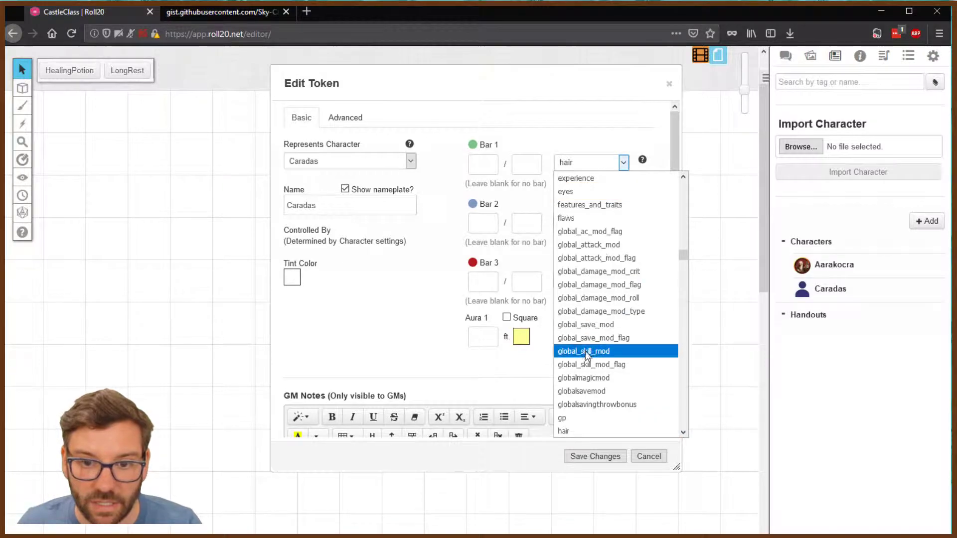
scroll(585, 351, down, 3)
click(585, 412)
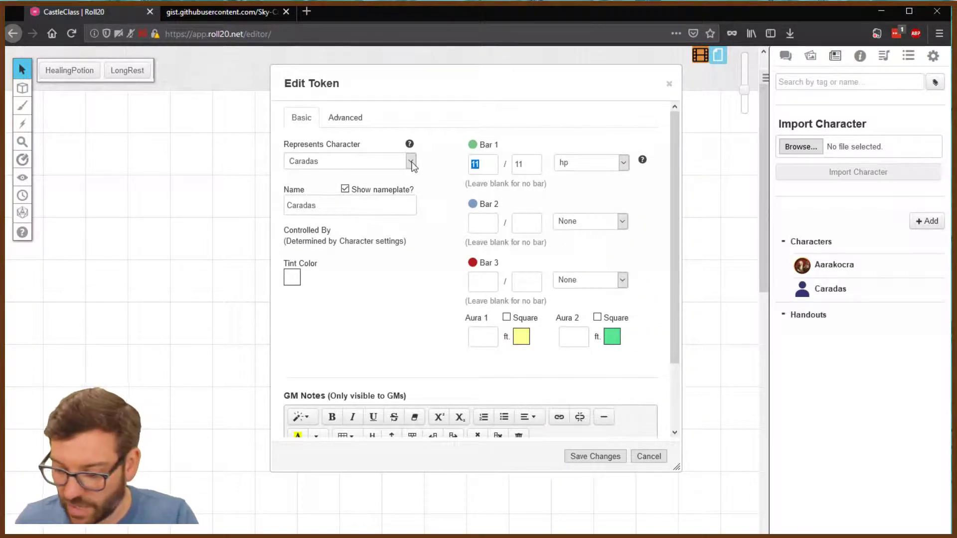
click(593, 456)
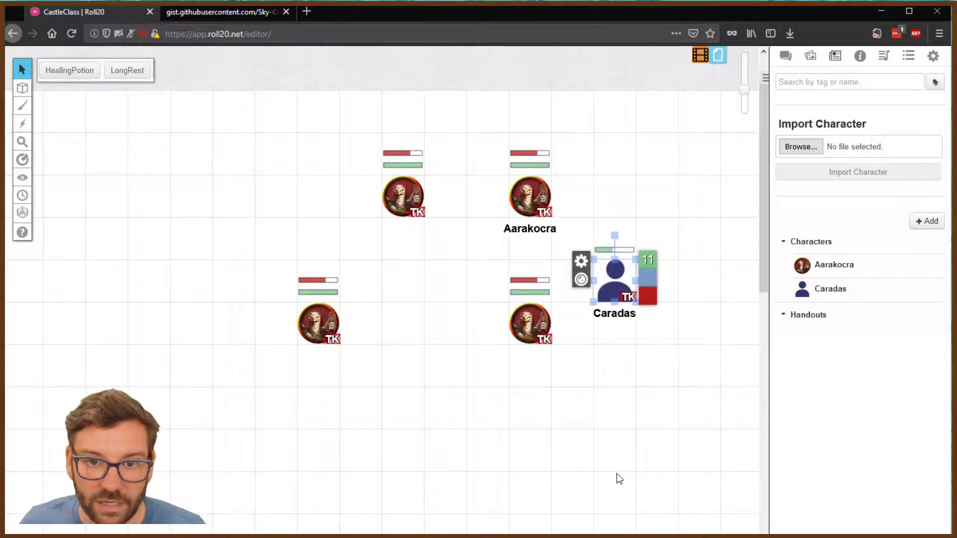
Step: Set the Caradas token's Bar 1 value to 5
click(633, 347)
click(606, 290)
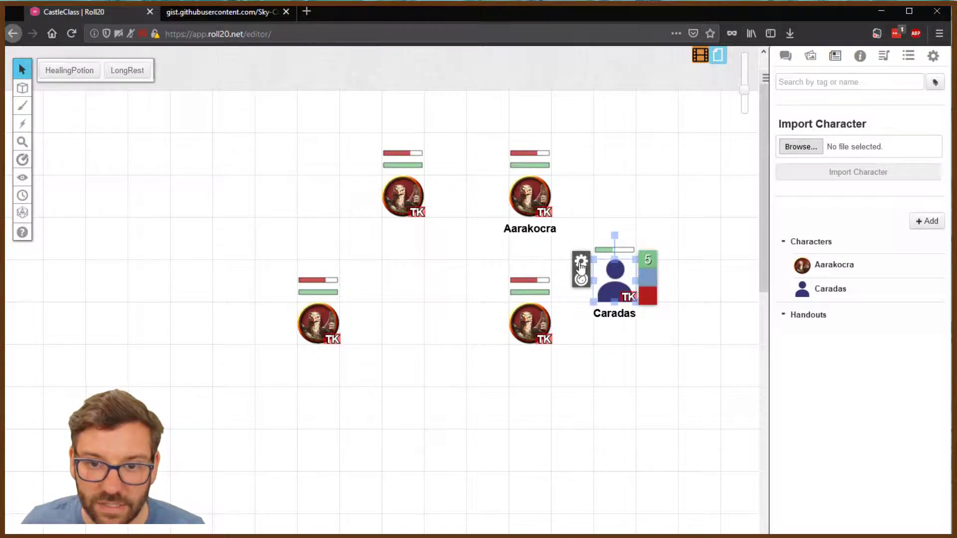
click(654, 269)
click(615, 282)
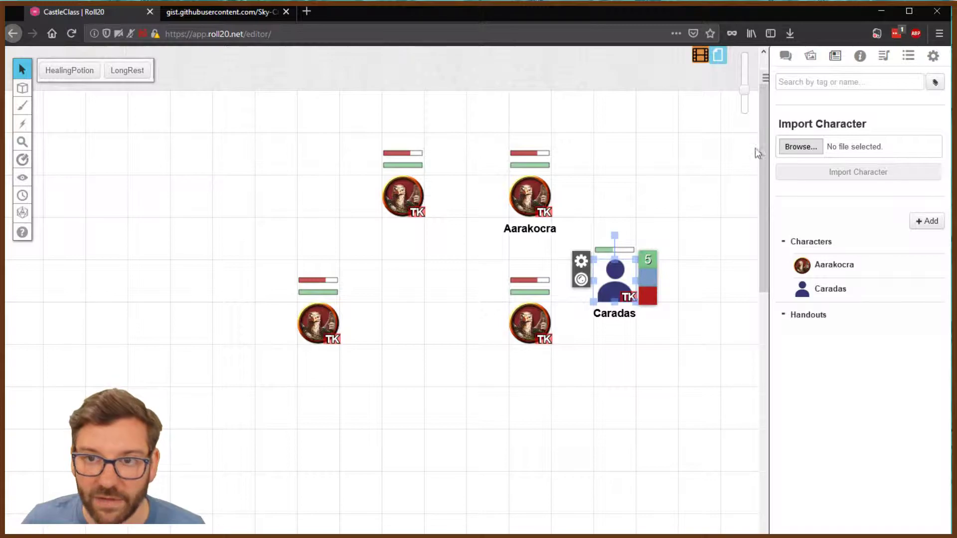
Step: Display the chat, check the Caradas token's bar settings and run the LongRest macro on the token
click(786, 55)
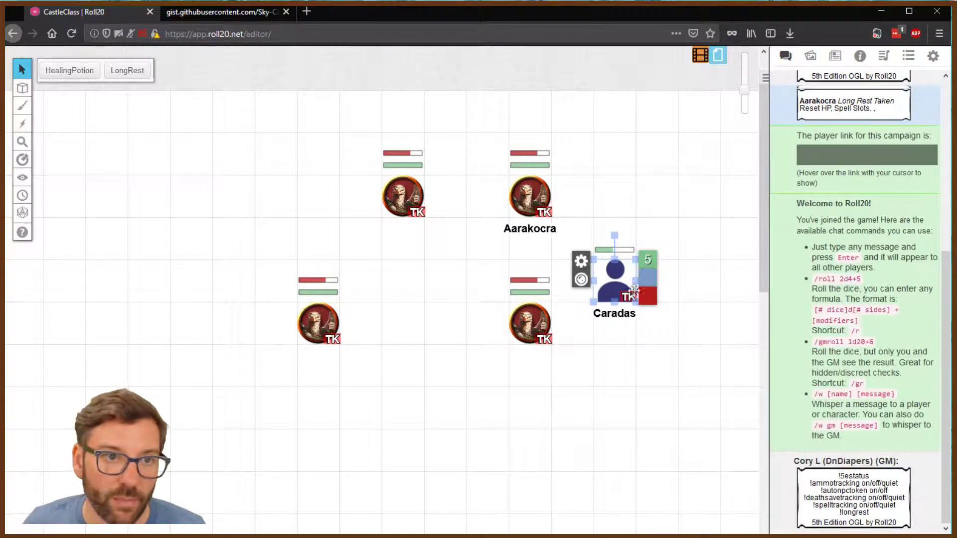
click(582, 264)
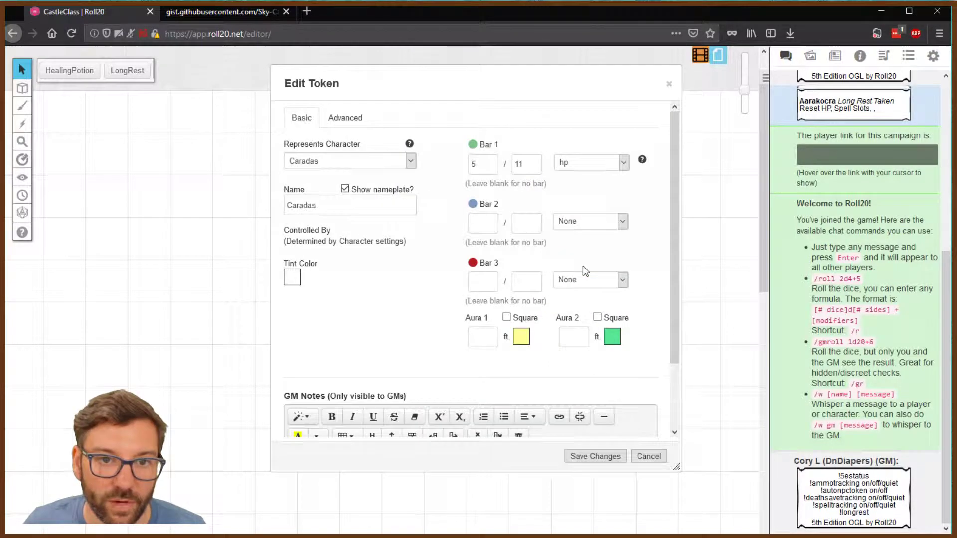
click(609, 458)
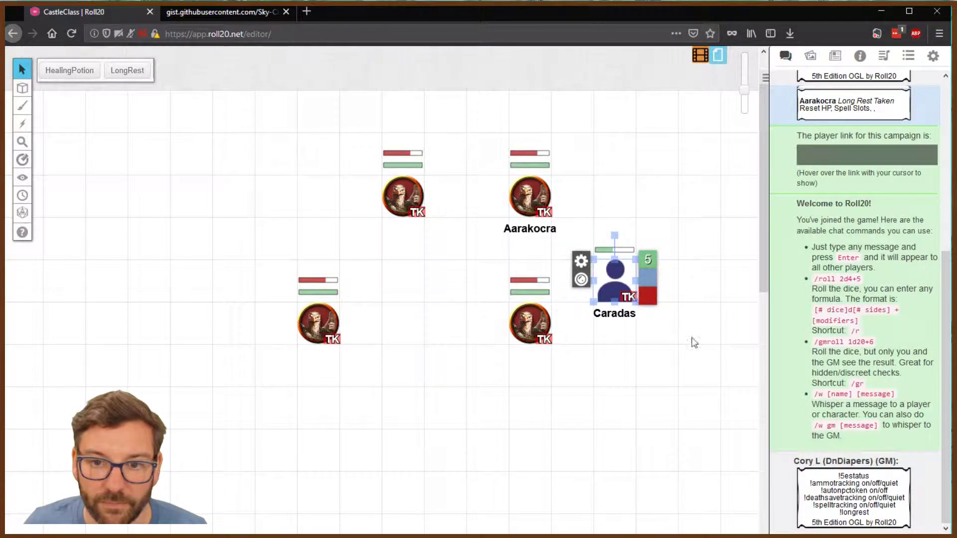
click(144, 74)
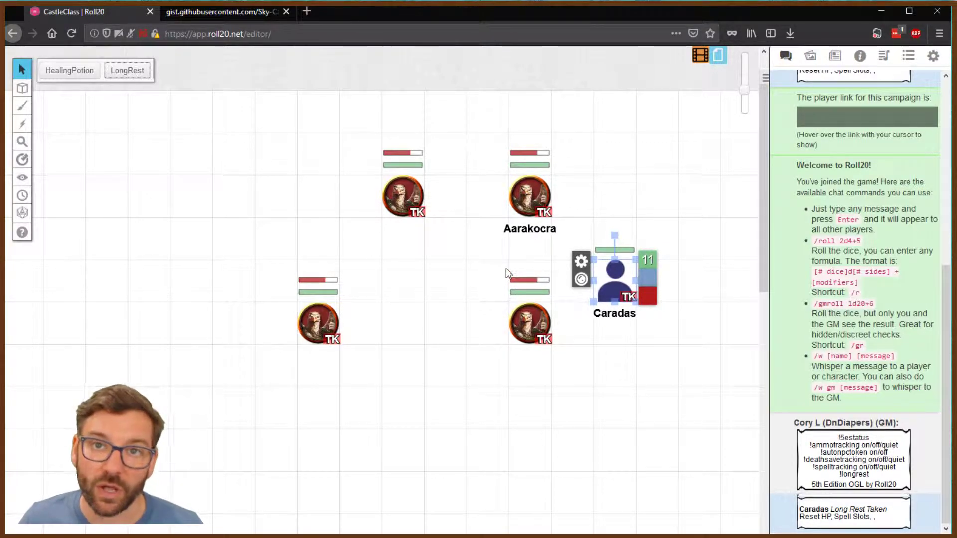
click(613, 363)
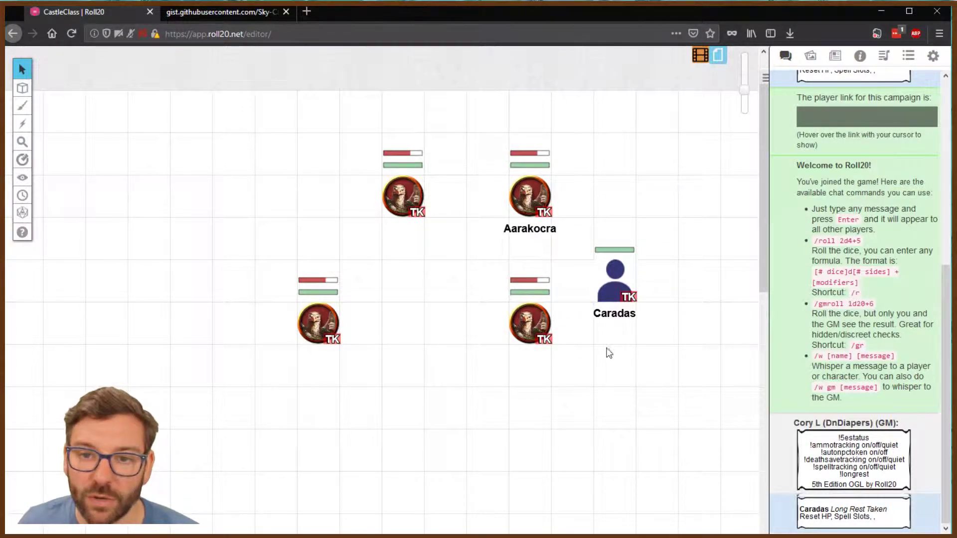
Step: Delete all four Aarakocra tokens from the map, keeping the Caradas token
click(611, 284)
click(533, 325)
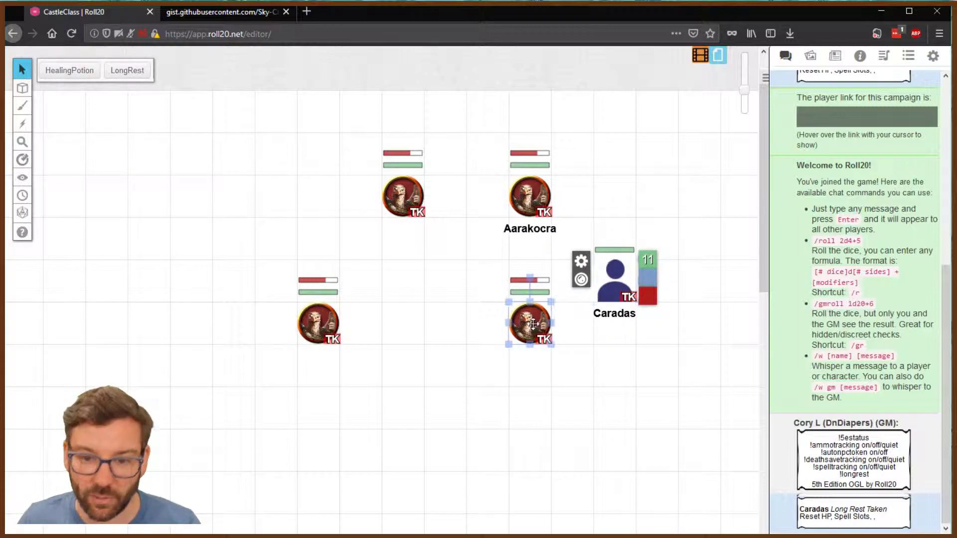
key(Delete)
click(318, 325)
key(Delete)
click(403, 196)
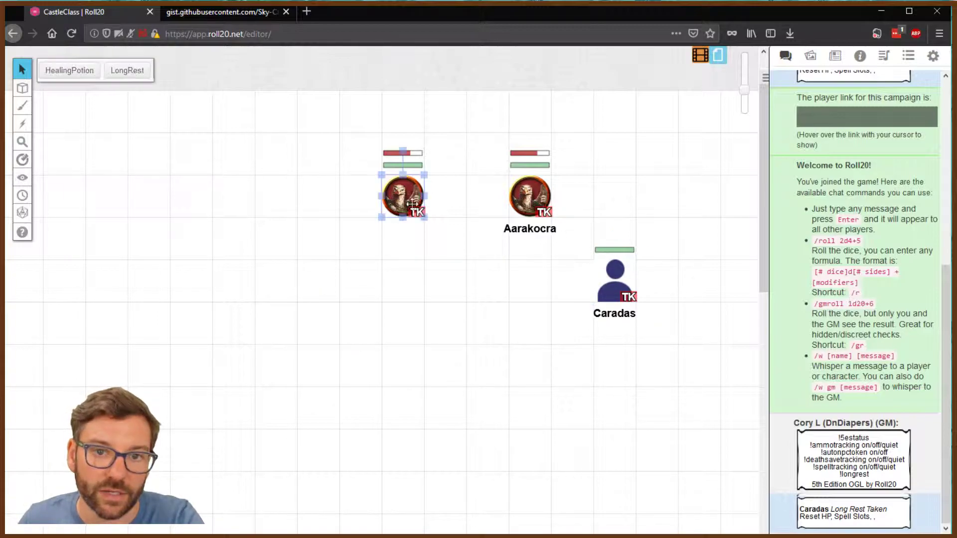
key(Delete)
click(530, 196)
click(360, 277)
click(545, 198)
key(Delete)
Step: Place a fresh Aarakocra token from the journal on the map, to the left of Caradas
click(836, 55)
mouse_move(810, 259)
mouse_down()
mouse_move(474, 321)
mouse_move(342, 241)
mouse_up()
click(324, 241)
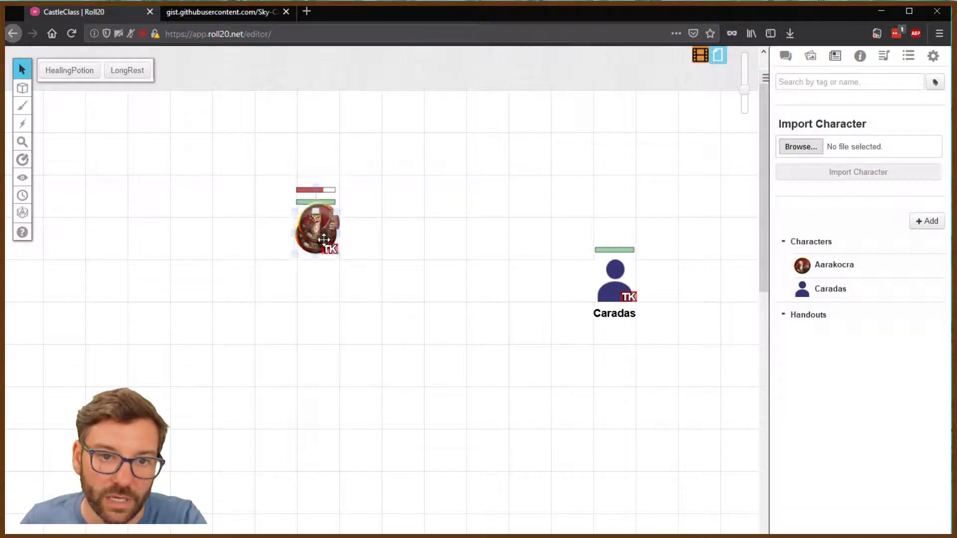
Step: Return to the chat and run the LongRest macro on the new Aarakocra token
click(785, 55)
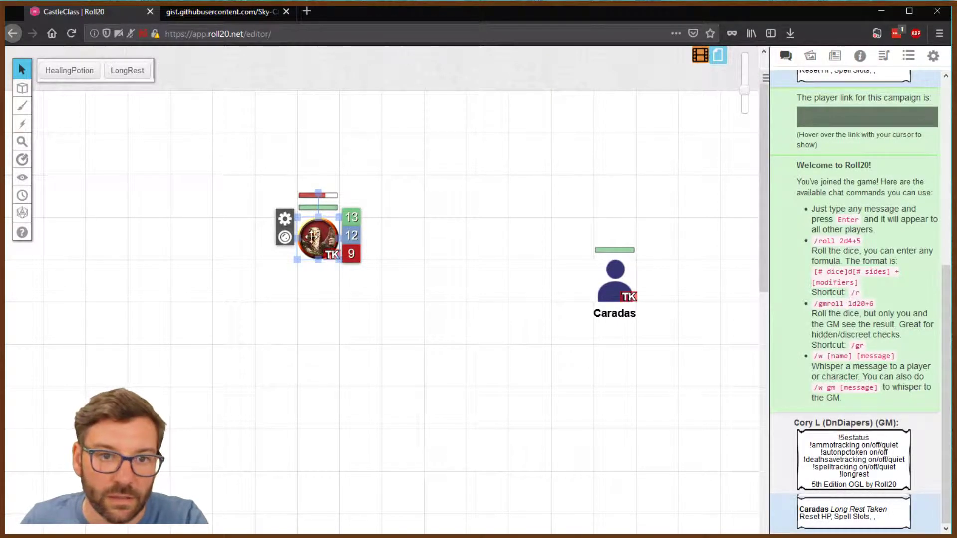
click(124, 78)
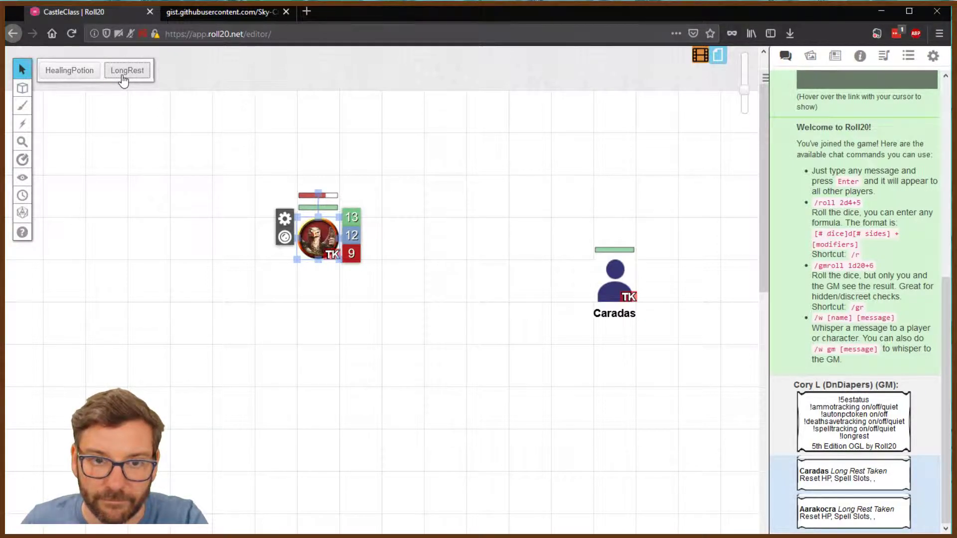
click(395, 315)
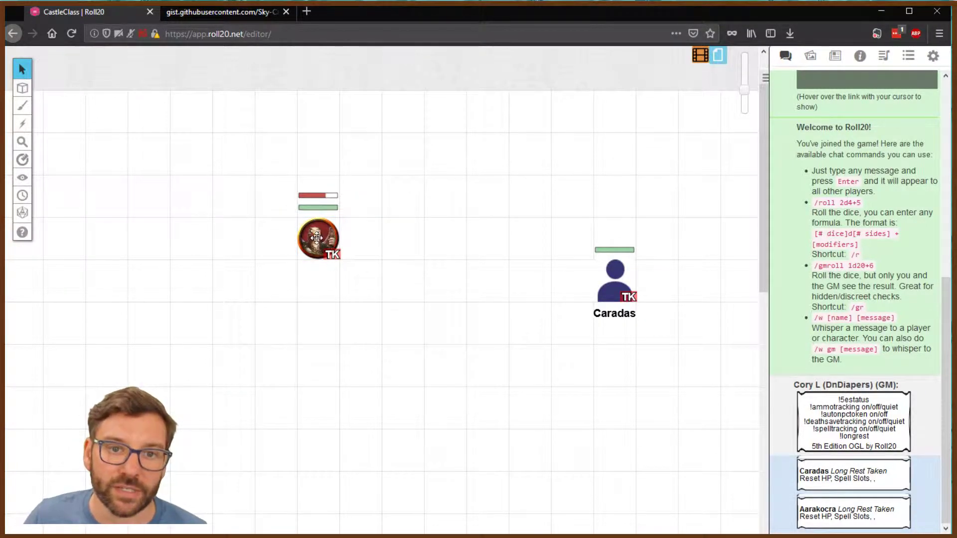
Step: Review the Aarakocra token's basic bar settings and advanced player permissions, then close its settings without saving
double_click(316, 238)
click(345, 188)
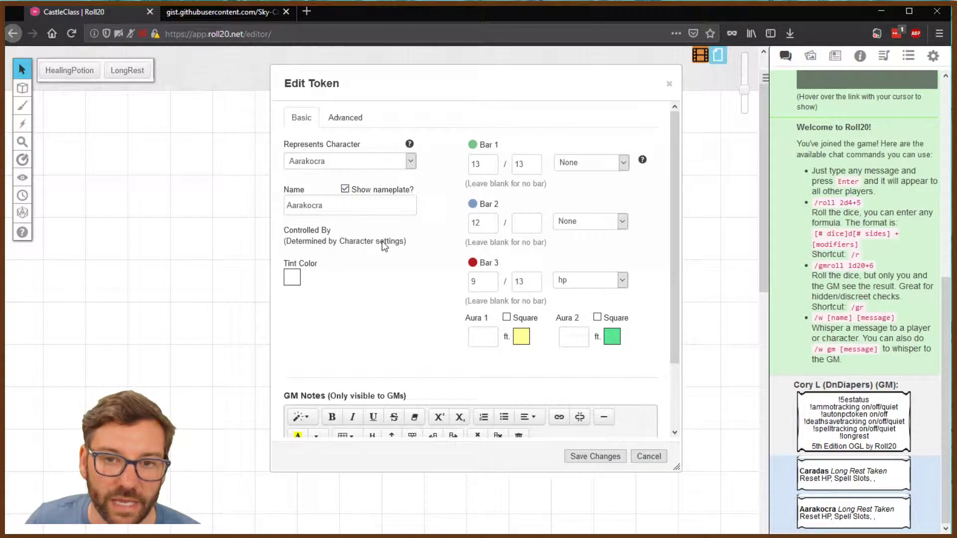
drag(444, 77, 322, 116)
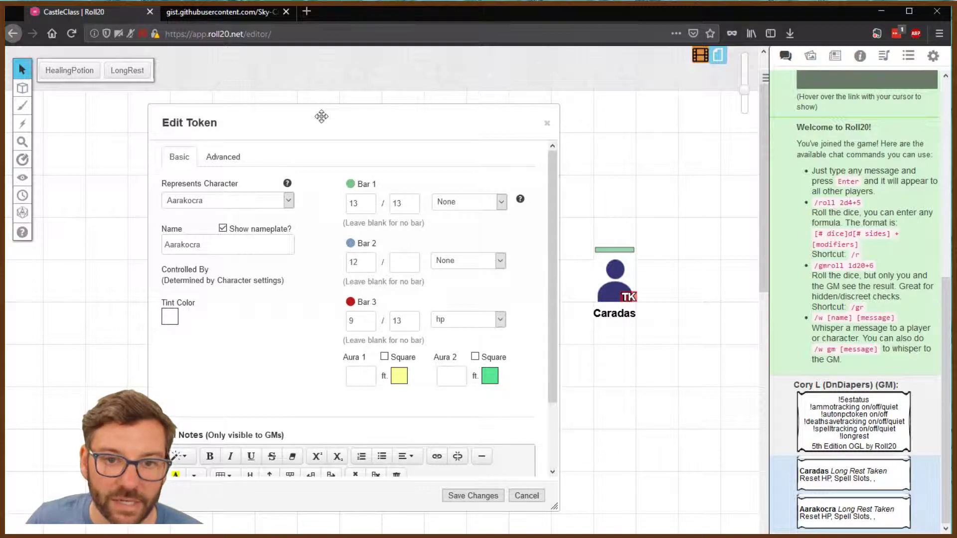
click(223, 158)
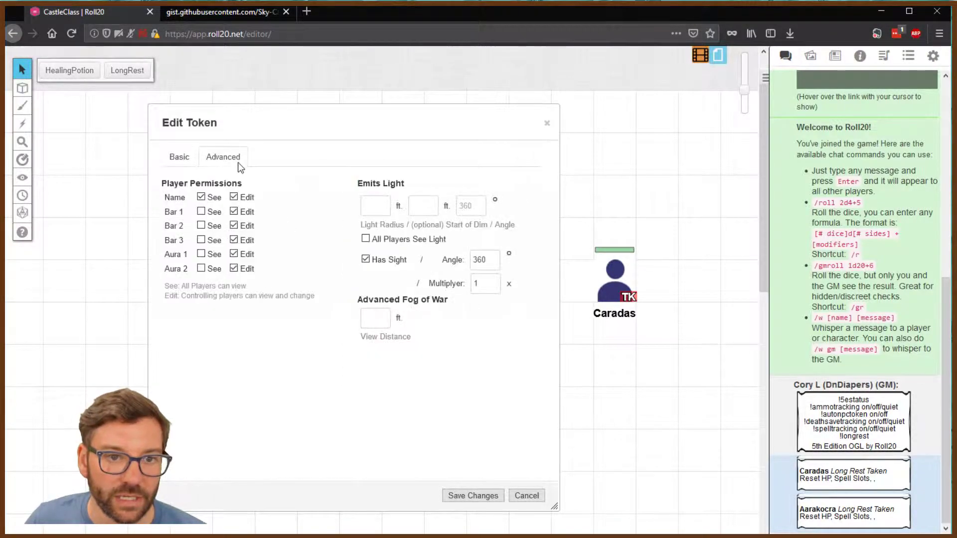
click(180, 157)
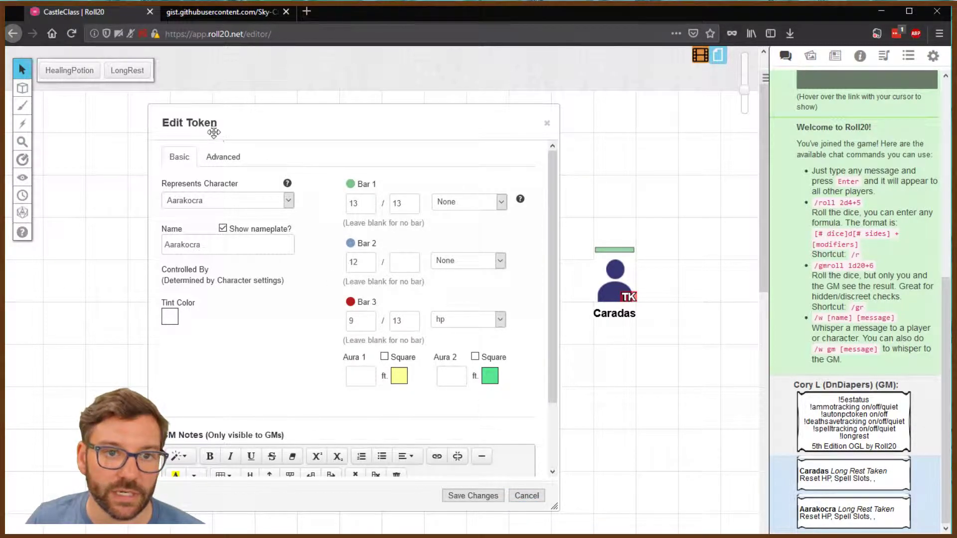
click(526, 496)
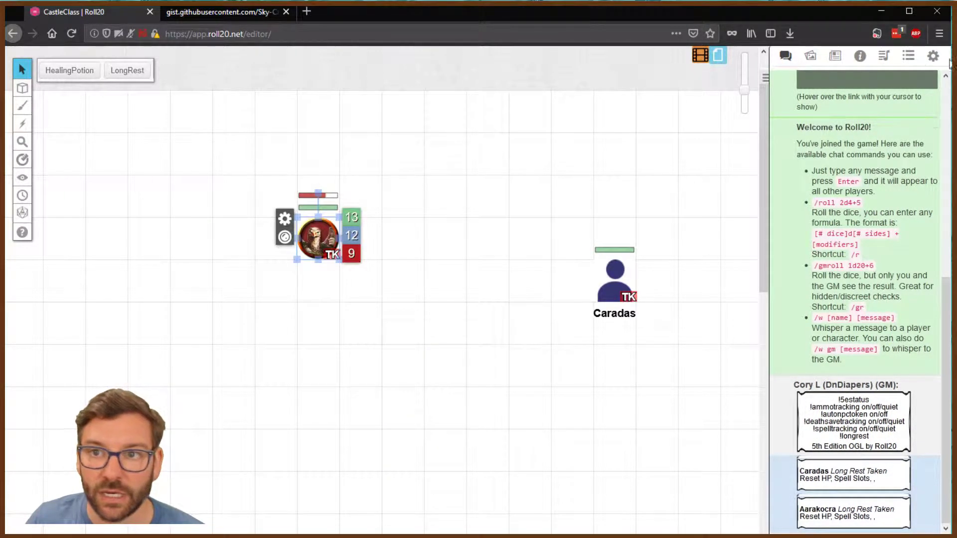
Step: View the Aarakocra's character sheet from the journal and close it
click(835, 55)
click(847, 271)
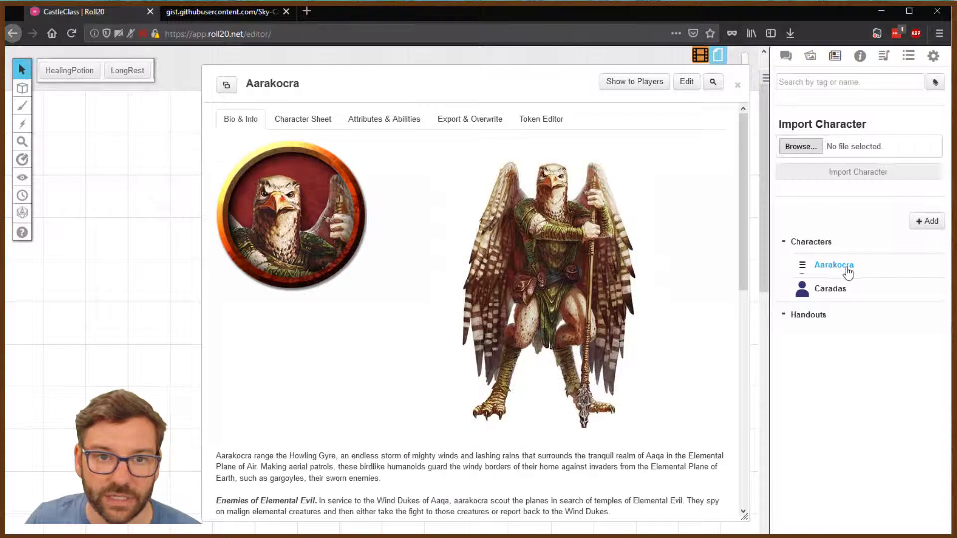
click(302, 120)
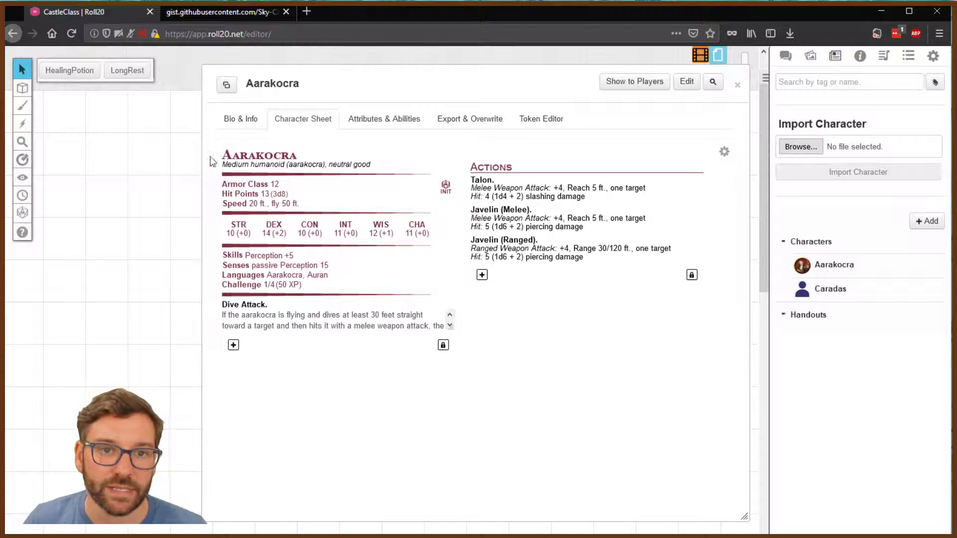
click(739, 86)
click(498, 352)
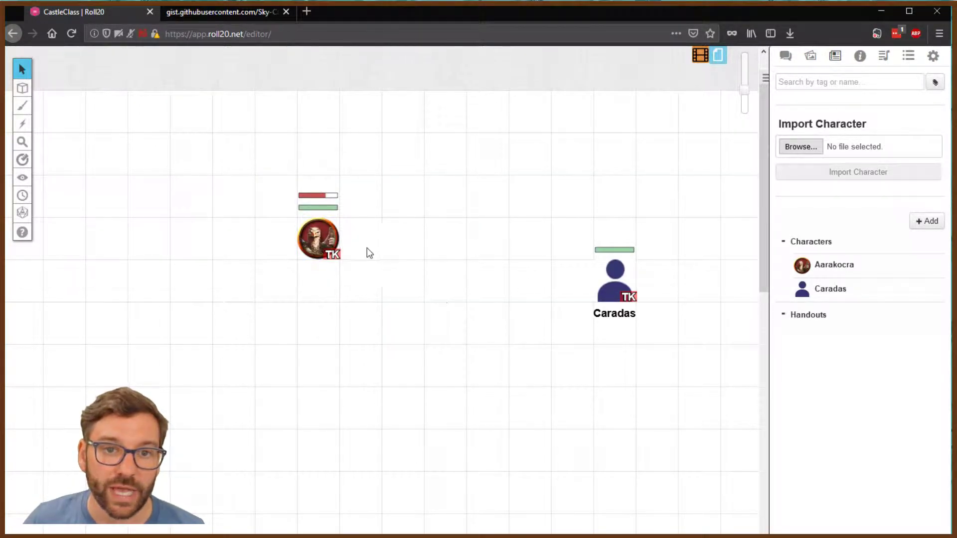
Step: Set the Caradas token's green Bar 1 value to 5 and deselect the token
click(618, 286)
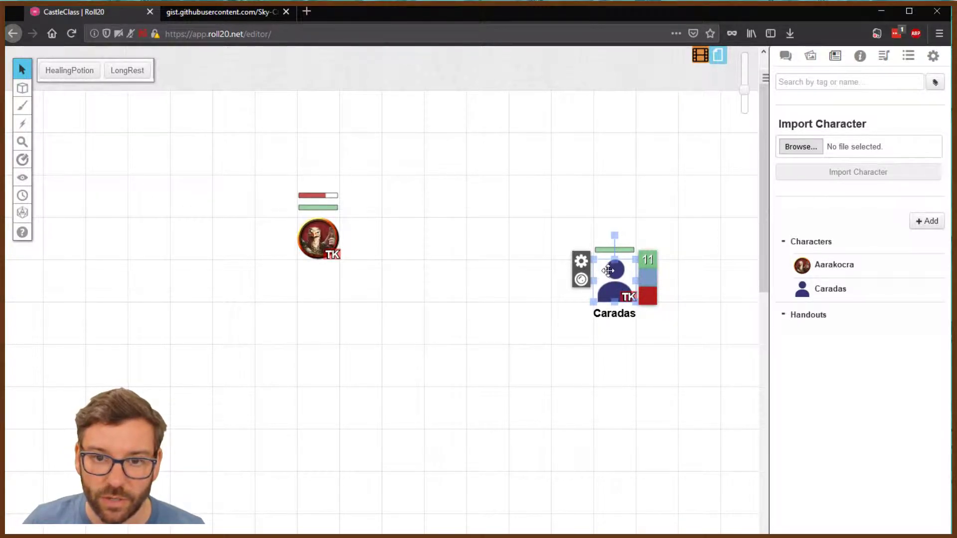
click(648, 264)
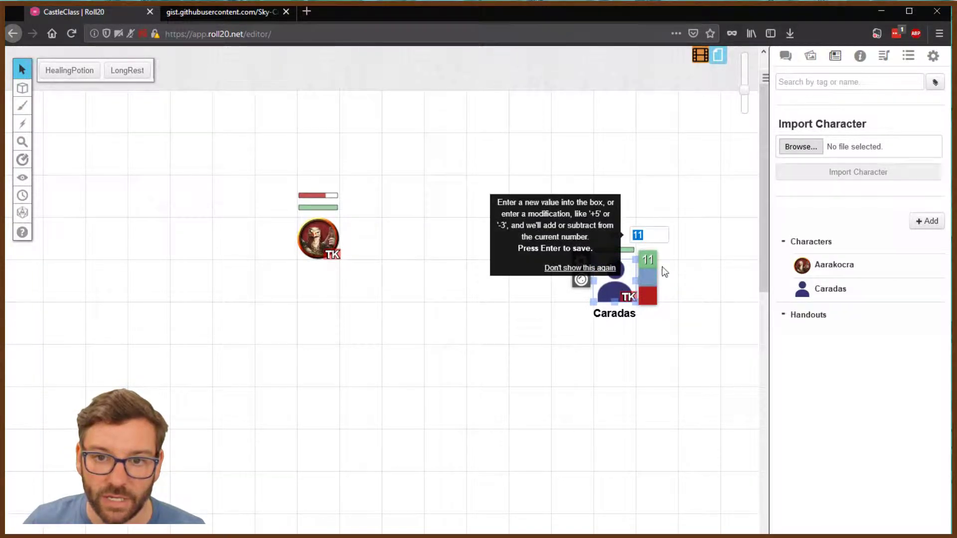
key(Return)
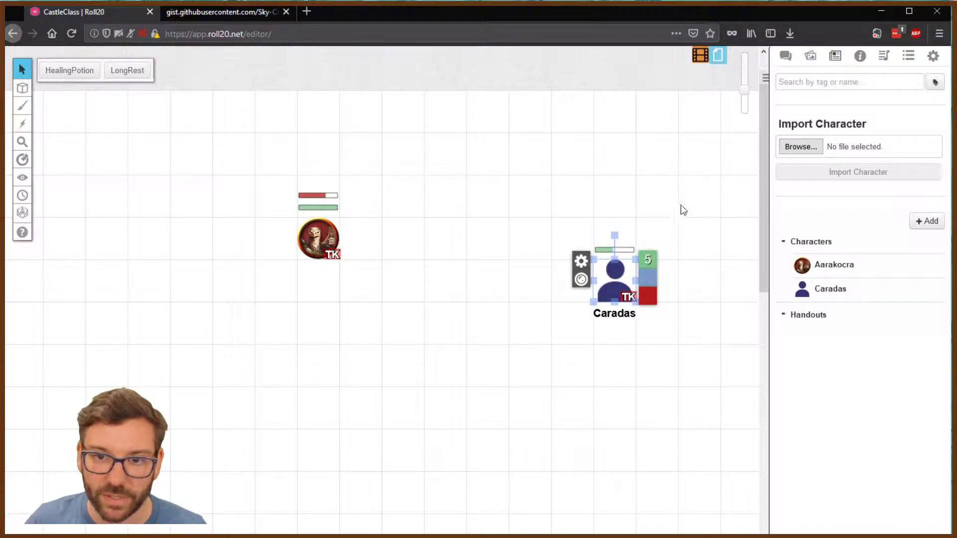
click(505, 253)
Step: Show the chat and run the HealingPotion macro from the Caradas token, targeting Caradas with the Healing potion type
click(785, 55)
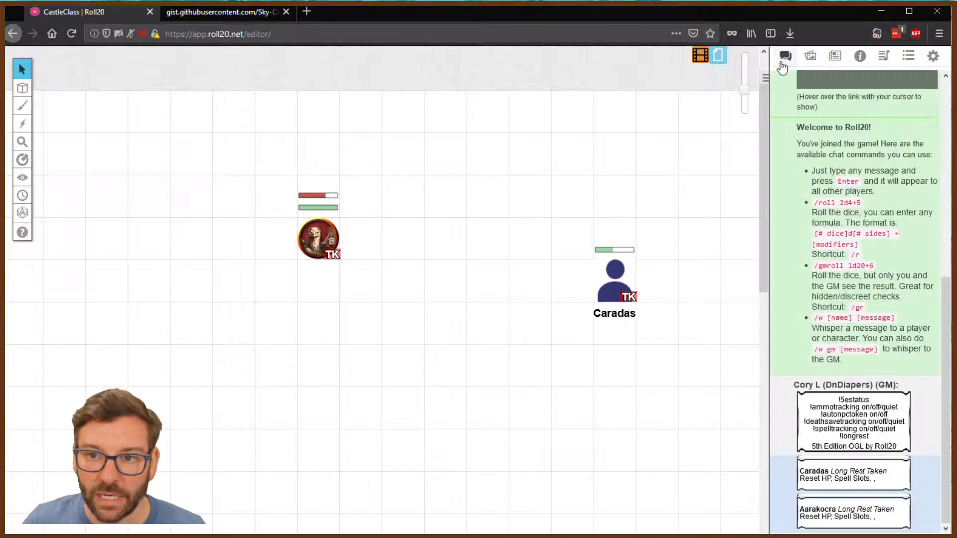
click(605, 277)
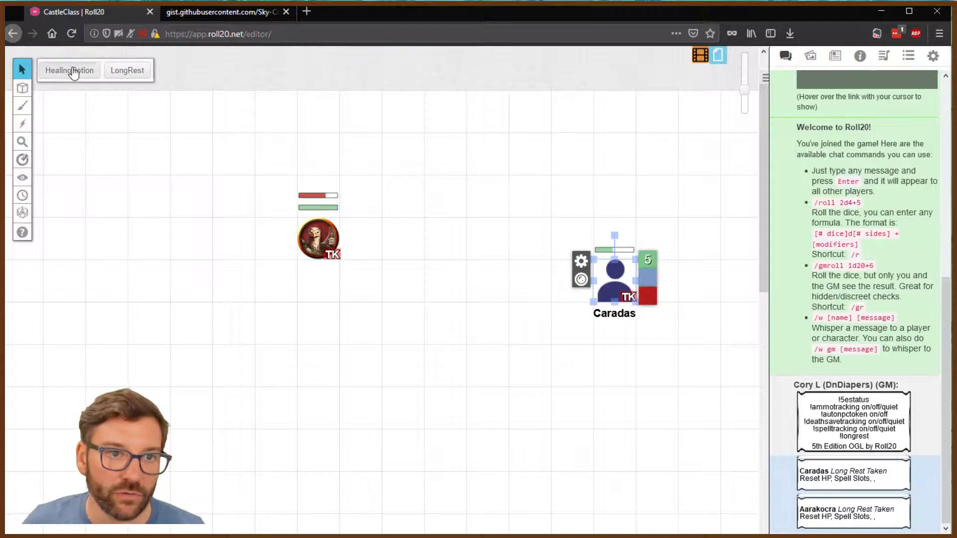
click(75, 71)
click(611, 287)
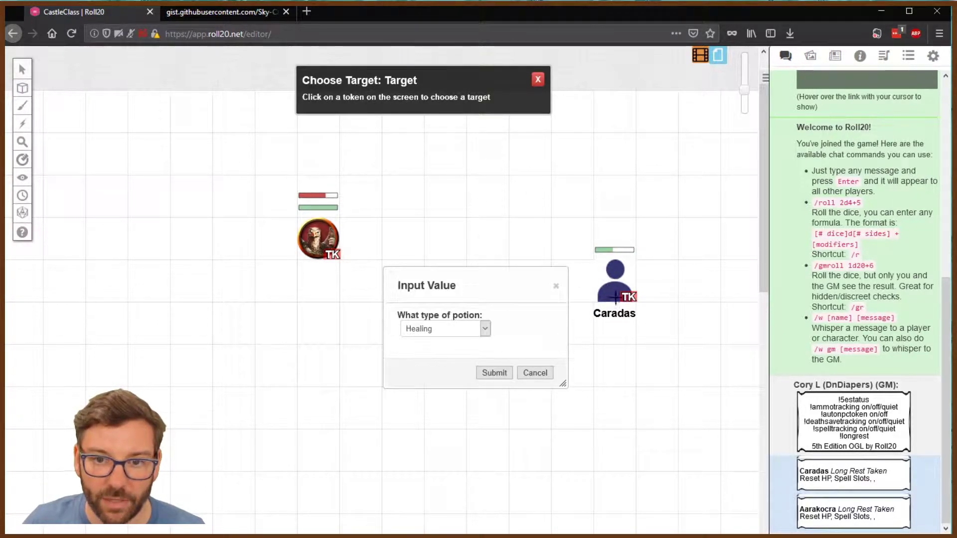
click(495, 373)
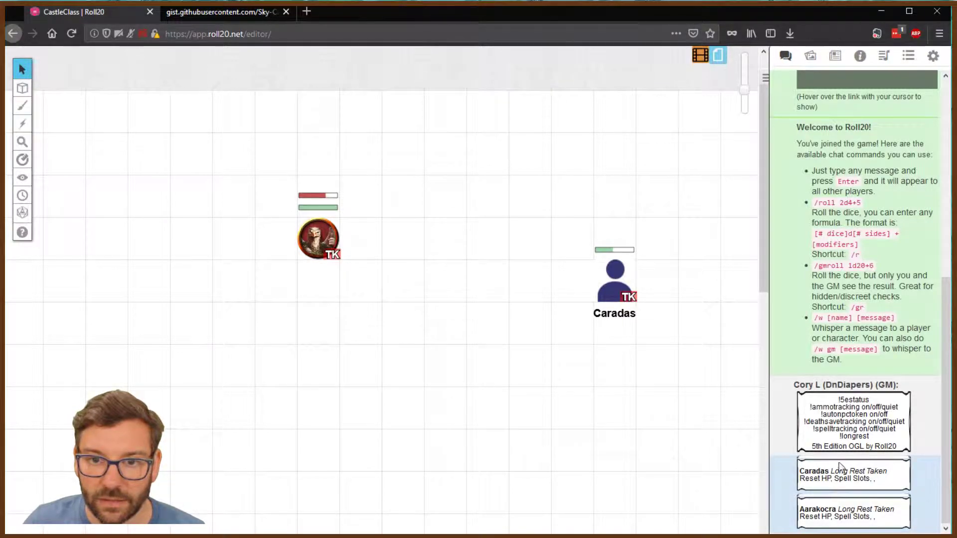
Step: Check which bar number the HealingPotion macro alters, and close the macro without saving
click(608, 272)
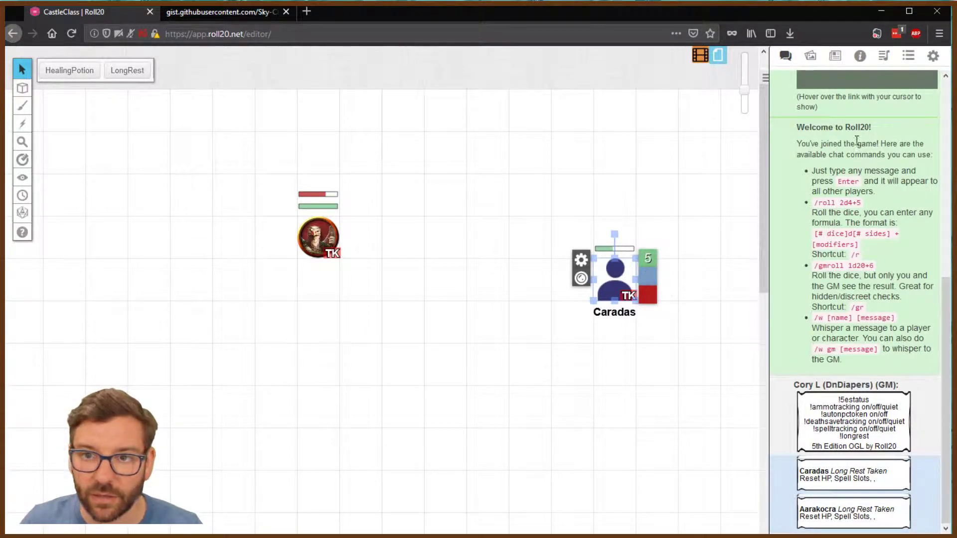
click(909, 56)
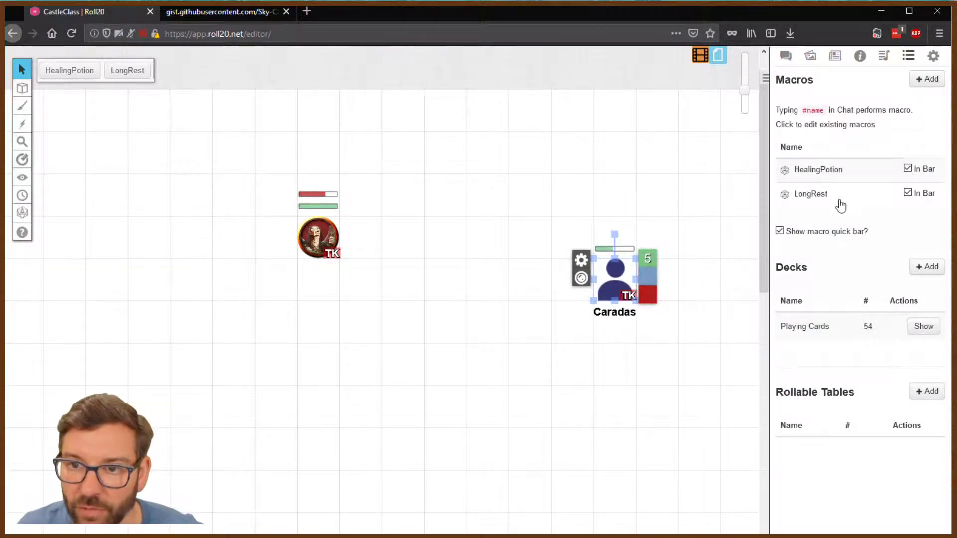
click(824, 172)
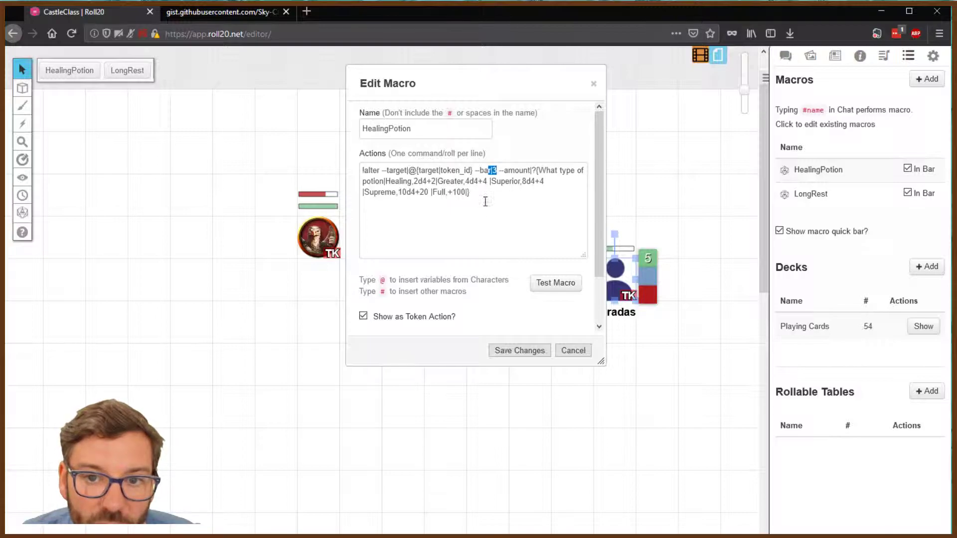
click(574, 351)
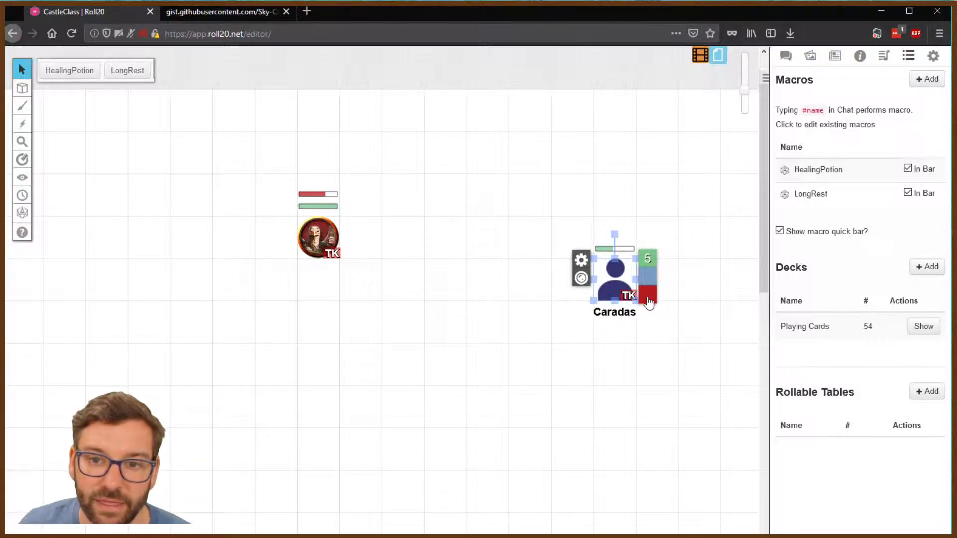
Step: Link the Caradas token's Bar 1 to ac and Bar 3 to hp, and save the token settings
click(582, 260)
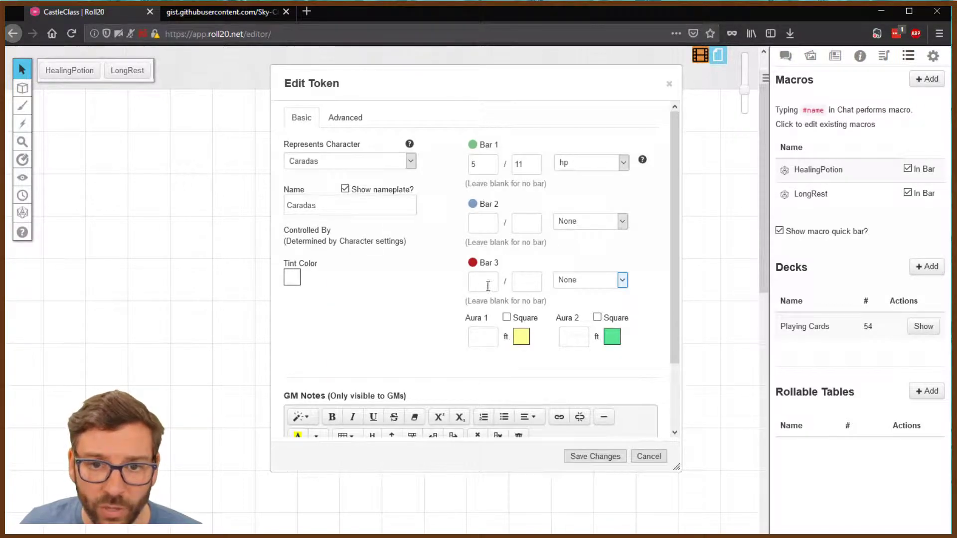
click(624, 163)
drag(683, 262, 683, 184)
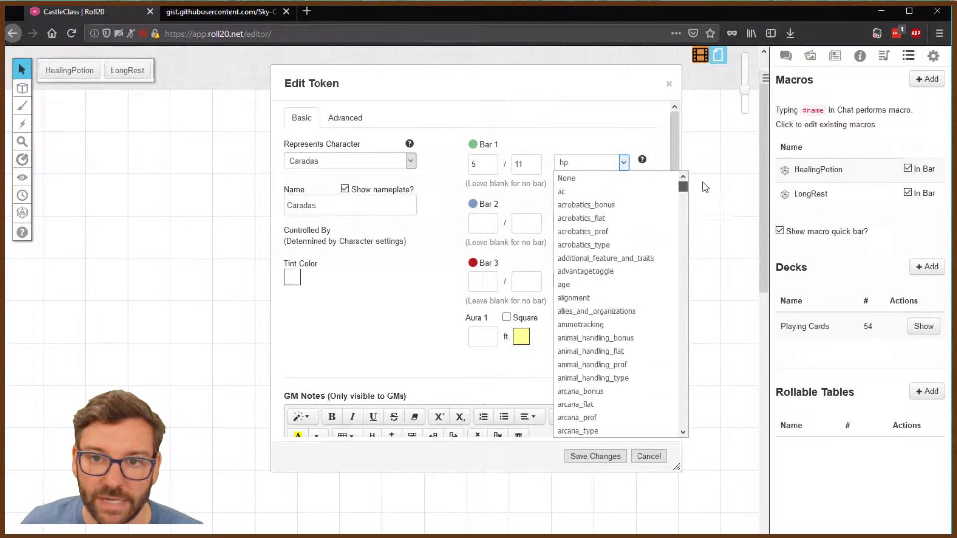
click(598, 192)
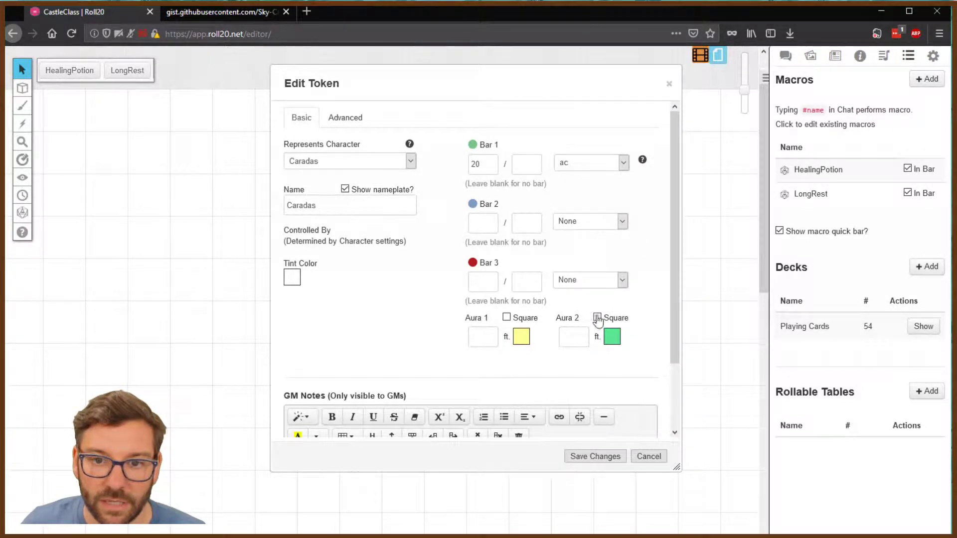
click(622, 280)
key(h)
scroll(619, 429, down, 5)
click(592, 500)
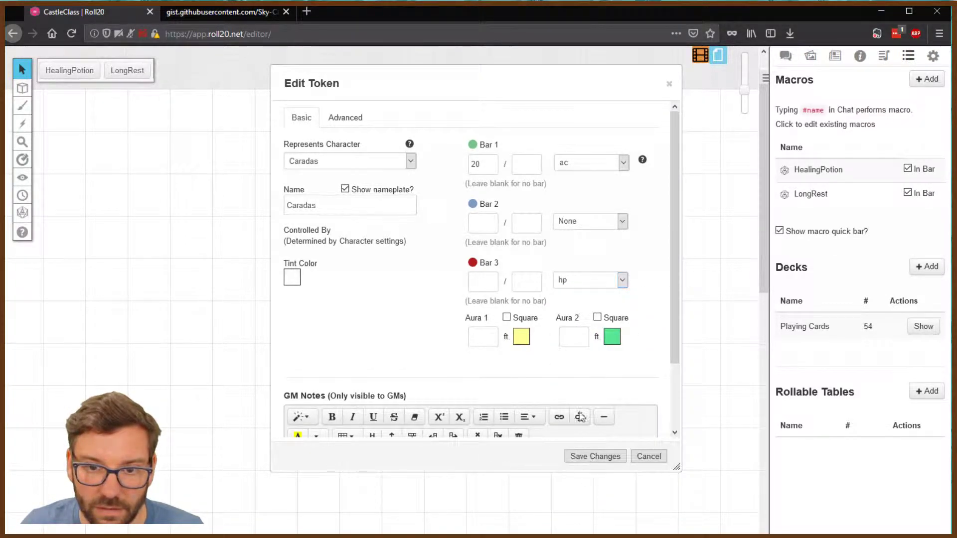
click(596, 458)
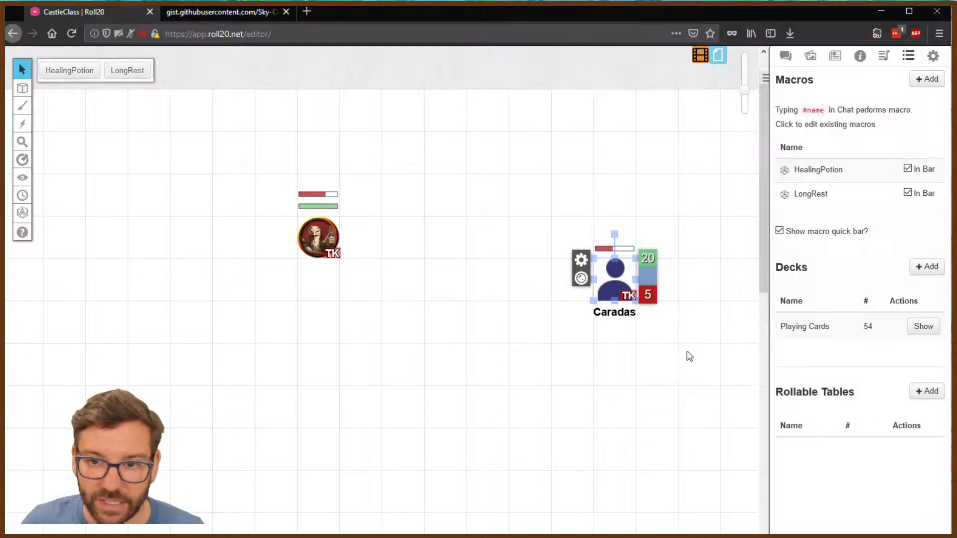
Step: Return to the chat and rerun the HealingPotion macro on Caradas with the Healing potion type
click(786, 56)
click(511, 239)
click(615, 279)
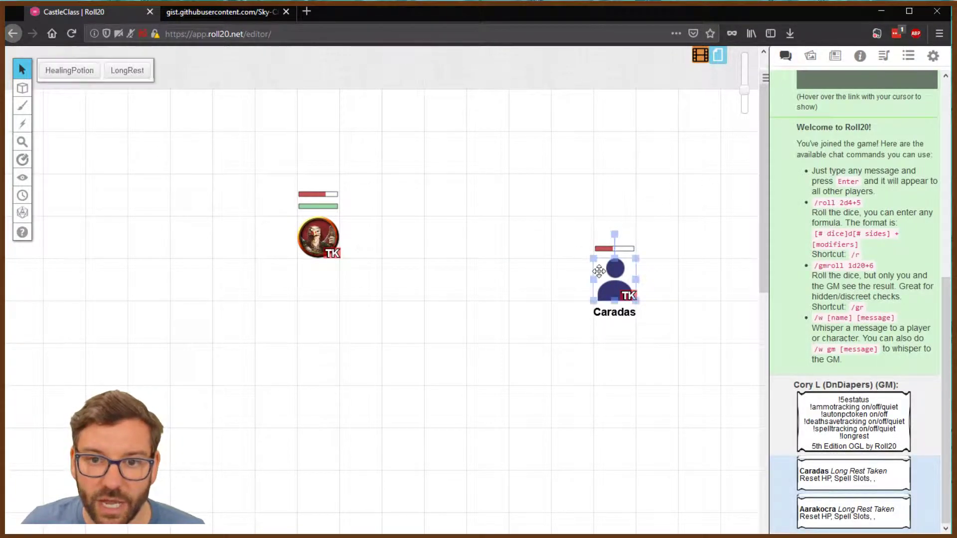
click(72, 70)
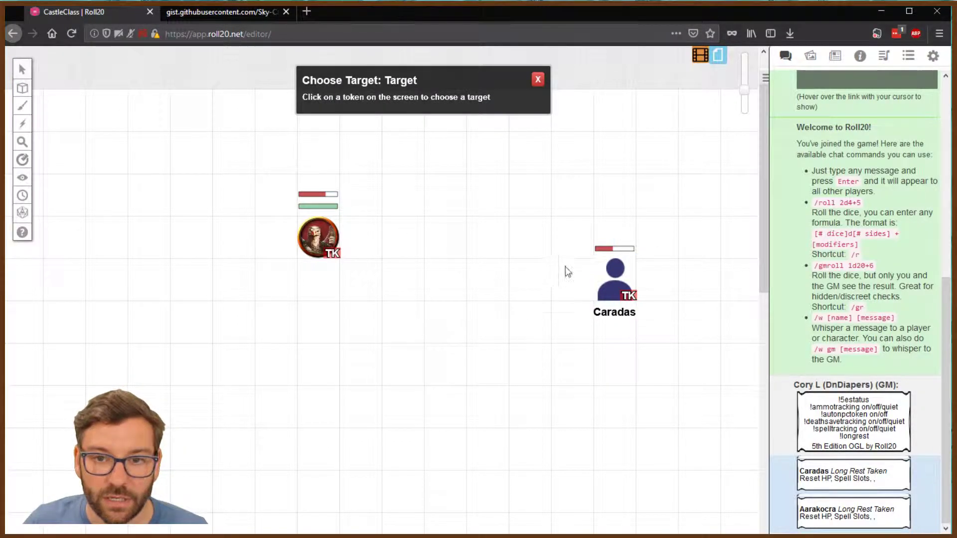
click(625, 275)
click(490, 373)
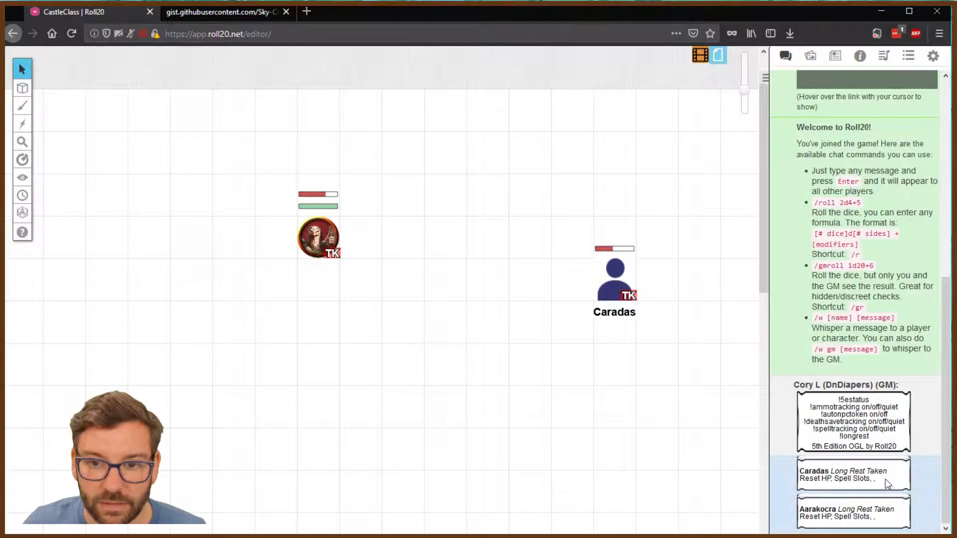
Step: Inspect the Caradas token's bars and the full HealingPotion macro in an enlarged editor, and save the macro as it is
click(619, 275)
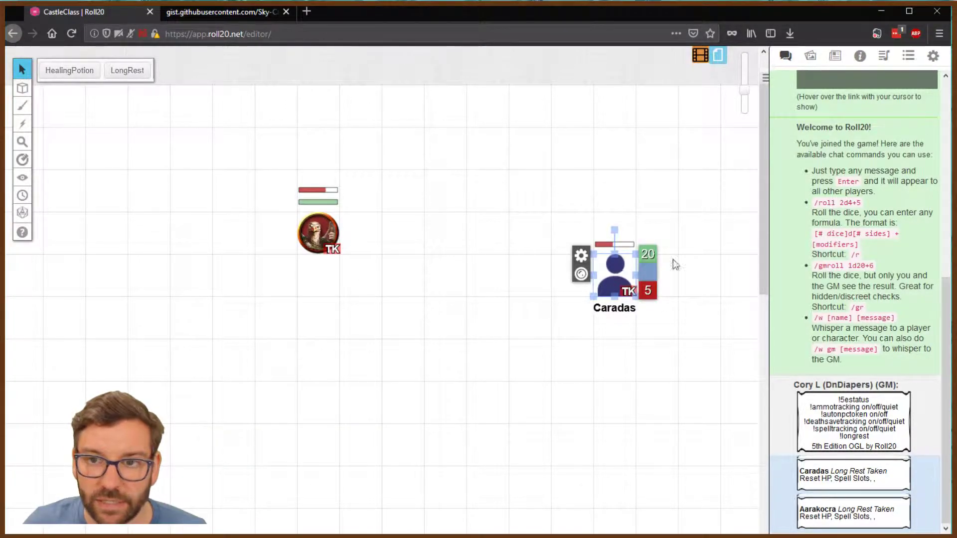
click(913, 58)
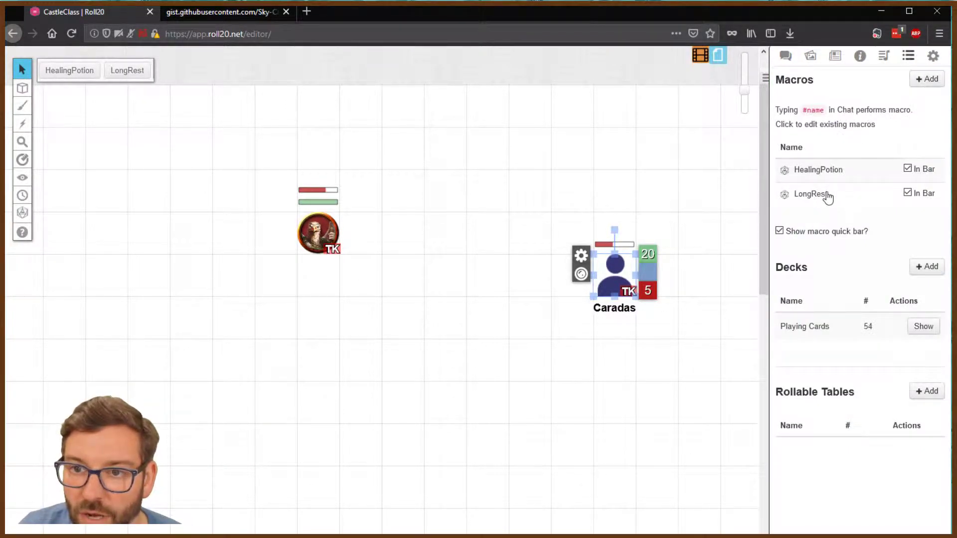
click(828, 172)
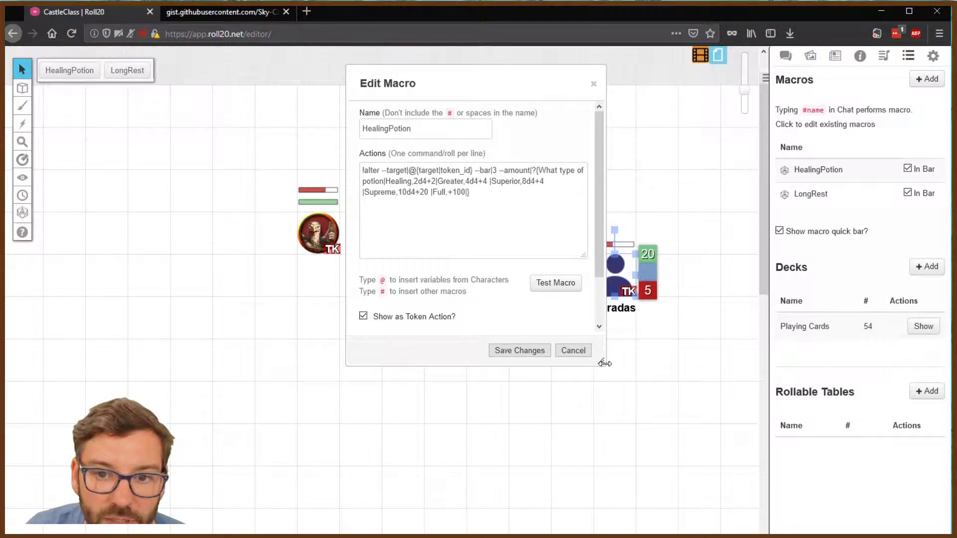
drag(602, 363, 719, 467)
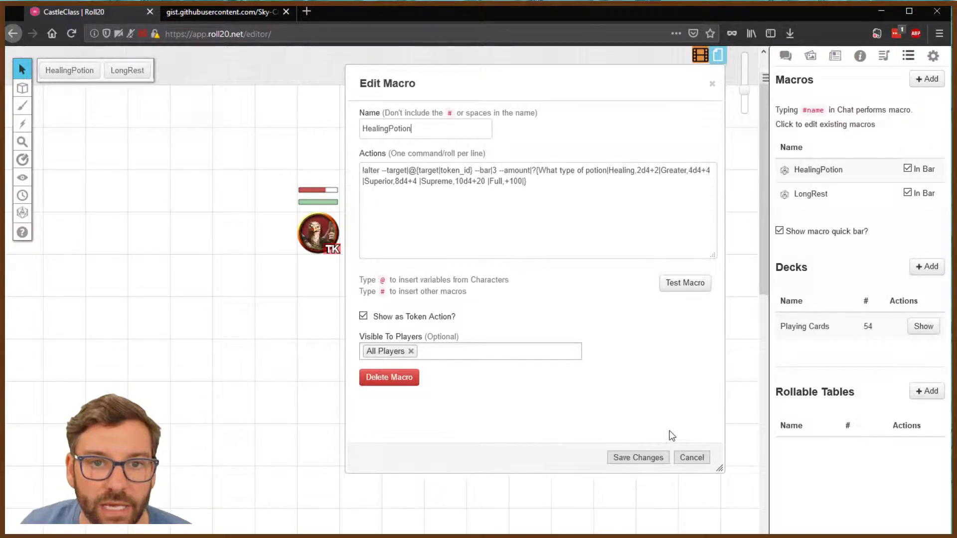
click(653, 462)
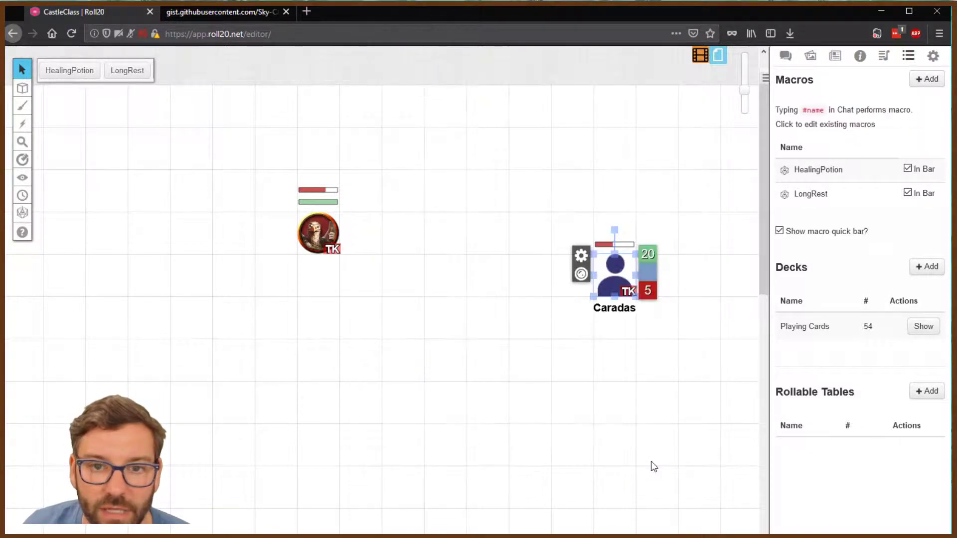
Step: Recheck the Caradas token's advanced permissions and bar links, and save the token settings
double_click(617, 274)
click(334, 117)
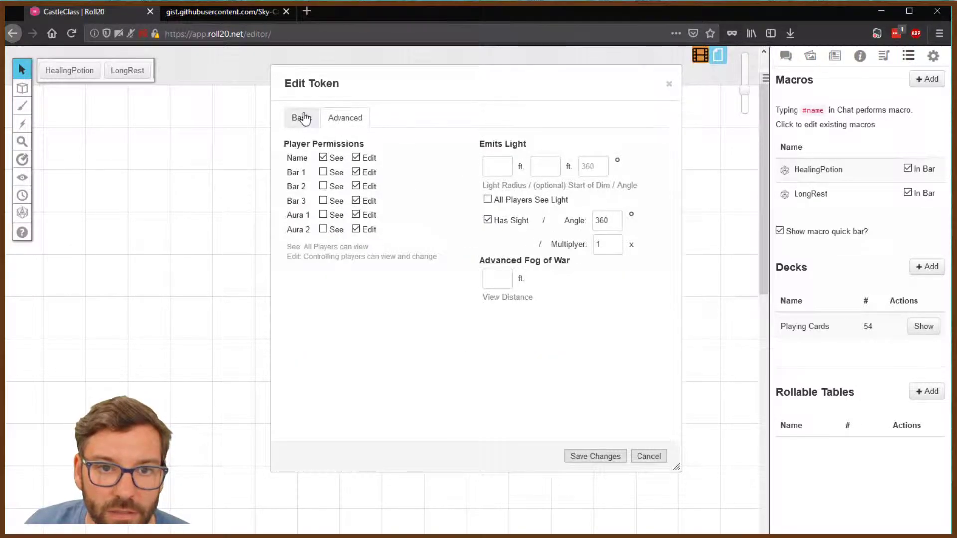
click(303, 118)
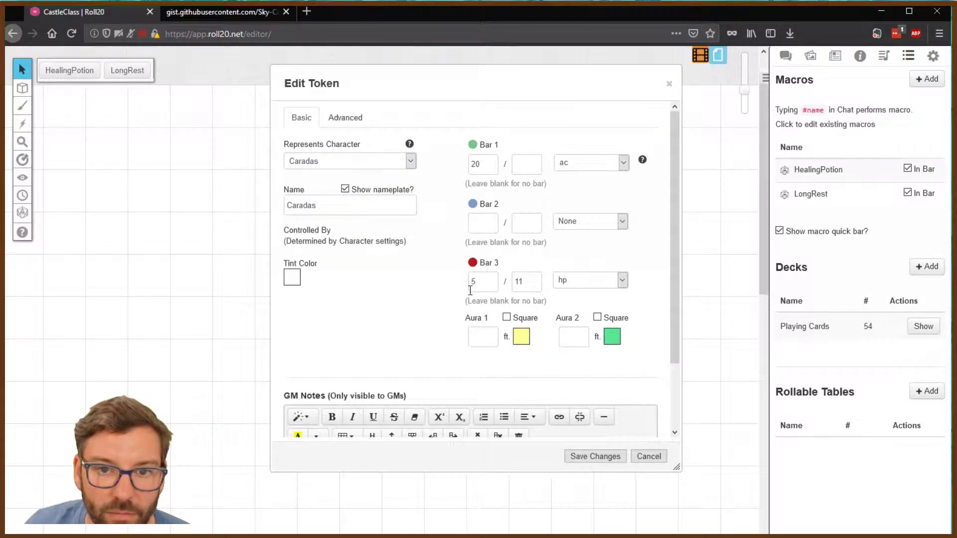
click(595, 456)
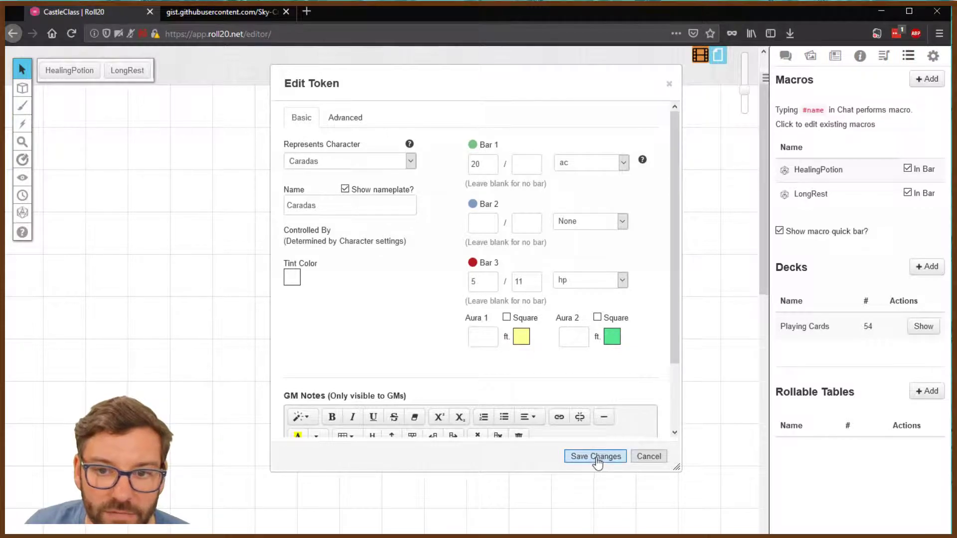
Step: Look through the Caradas character's attributes to find its hp entry, and close the character sheet
click(836, 56)
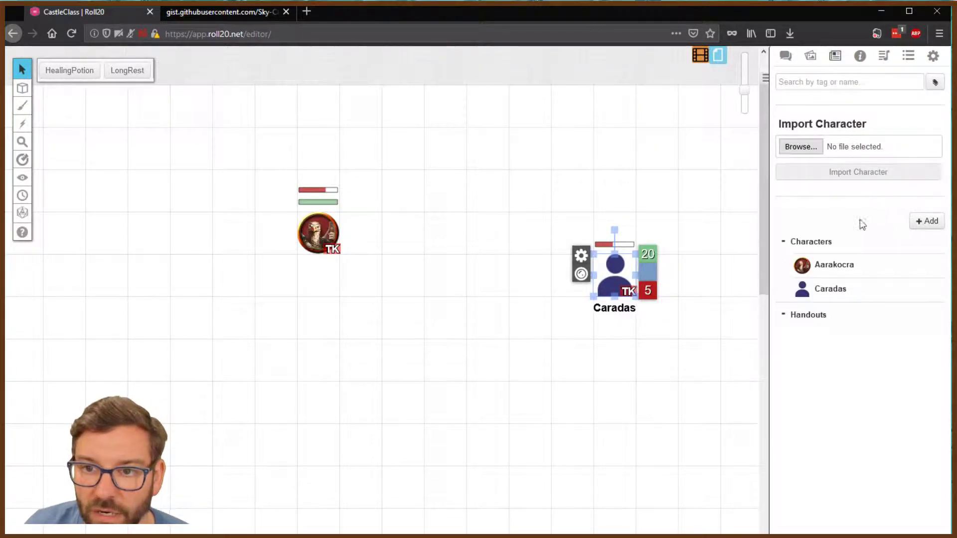
click(835, 292)
click(312, 121)
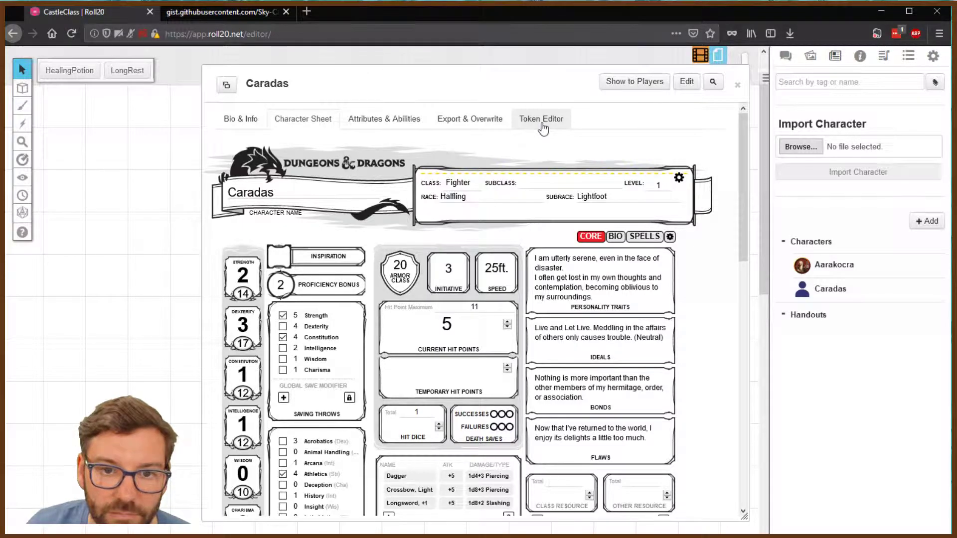
click(399, 129)
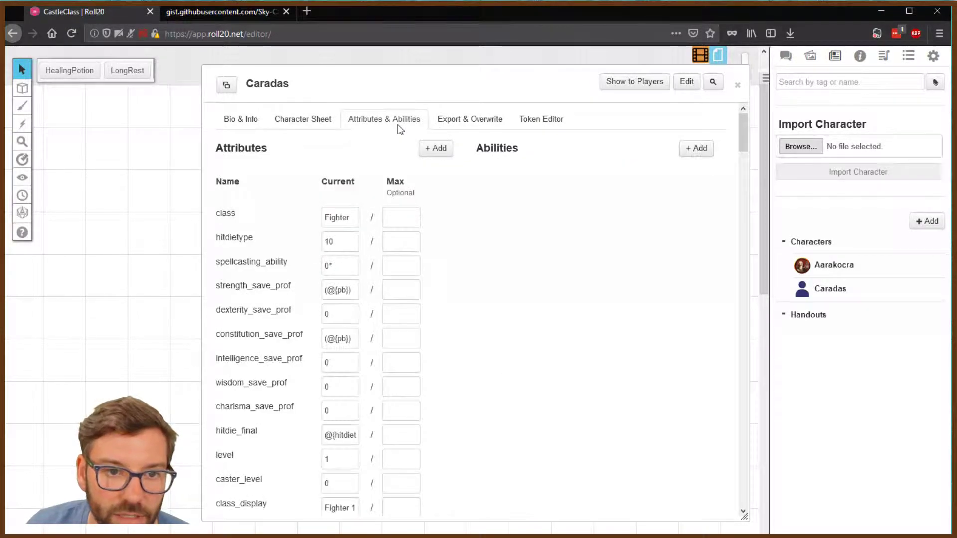
scroll(438, 333, down, 12)
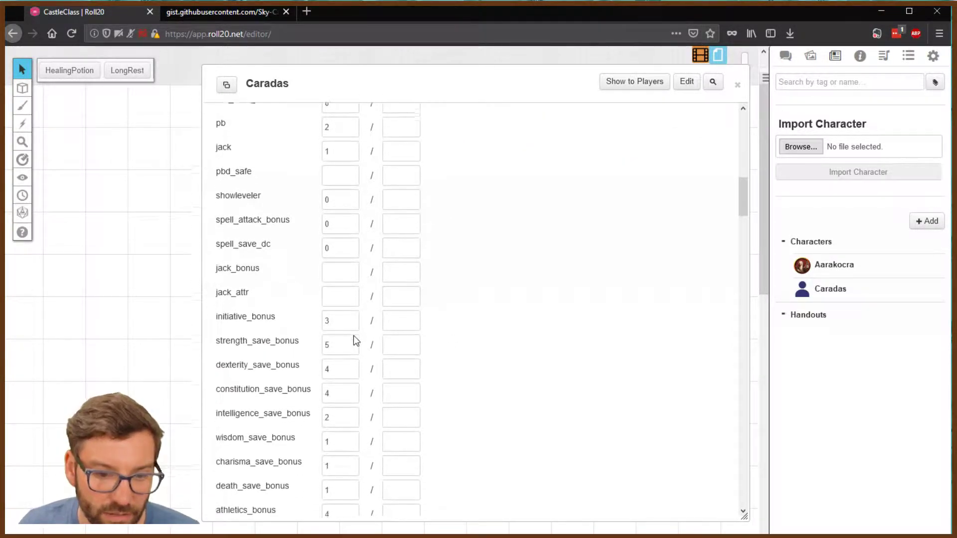
scroll(439, 357, down, 15)
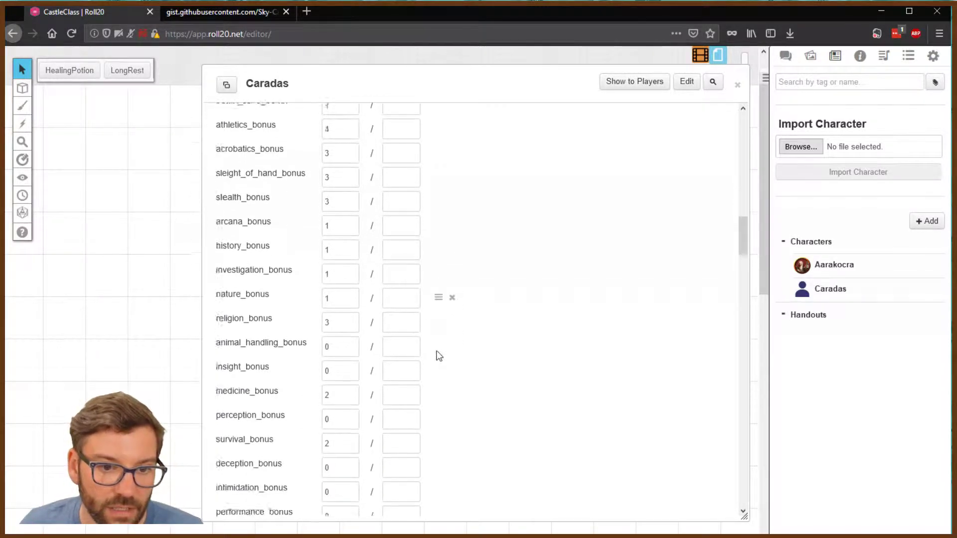
scroll(440, 358, down, 1)
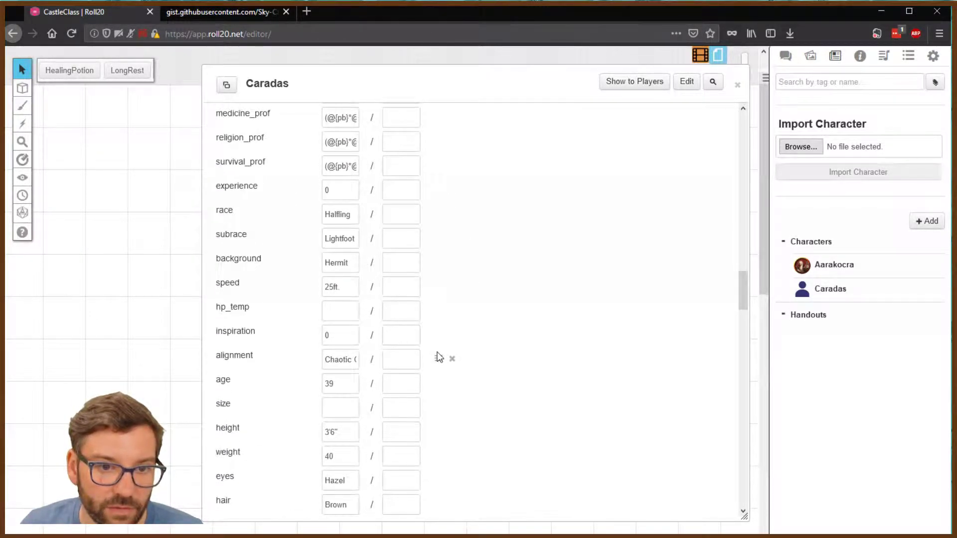
scroll(439, 357, down, 6)
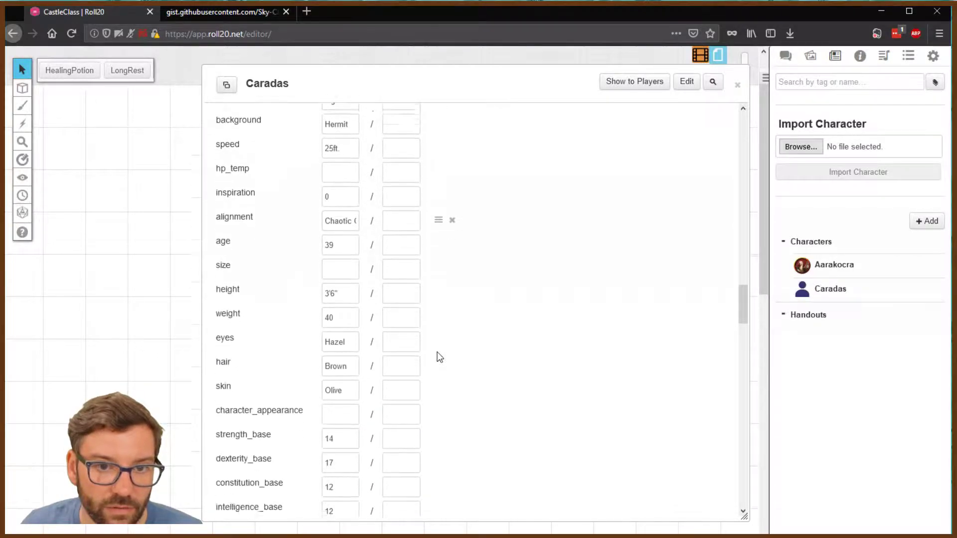
scroll(439, 354, down, 10)
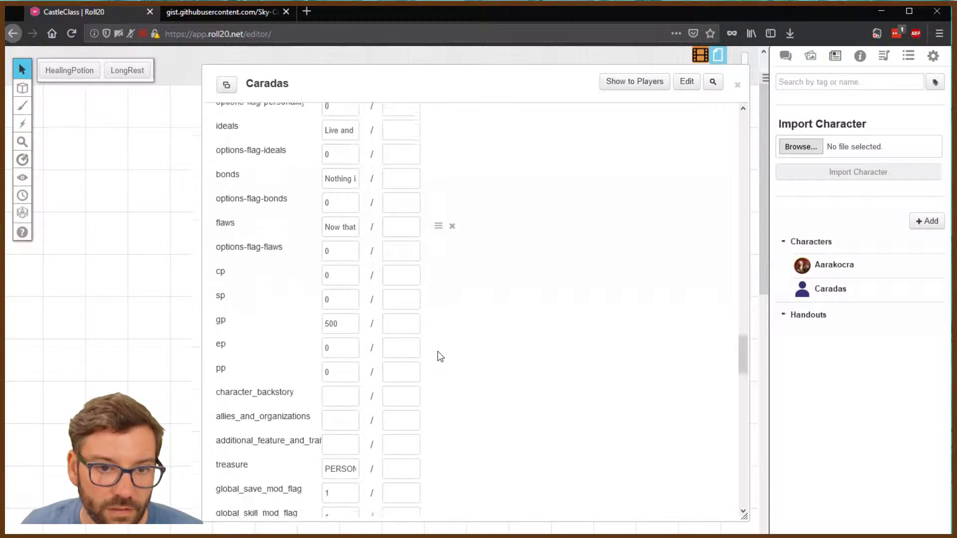
scroll(438, 357, down, 2)
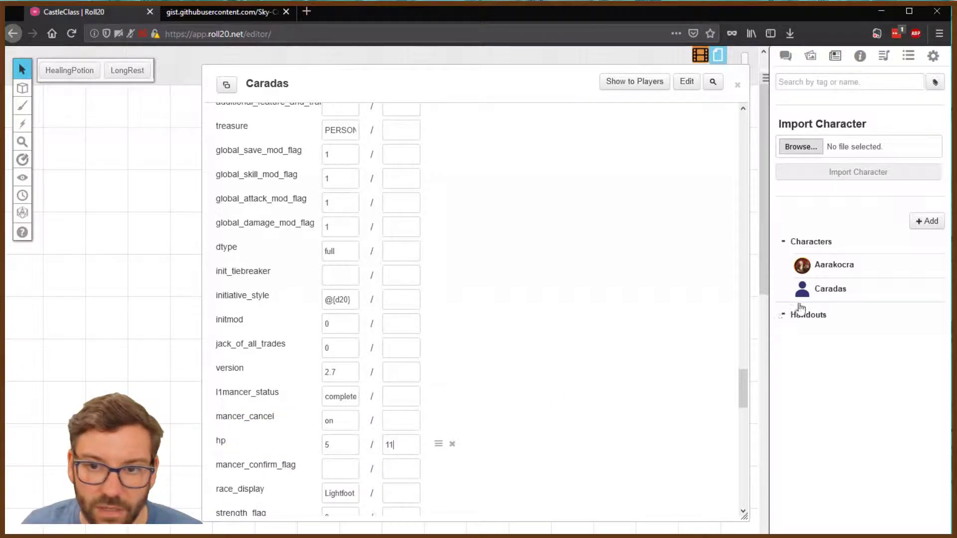
drag(744, 389, 756, 102)
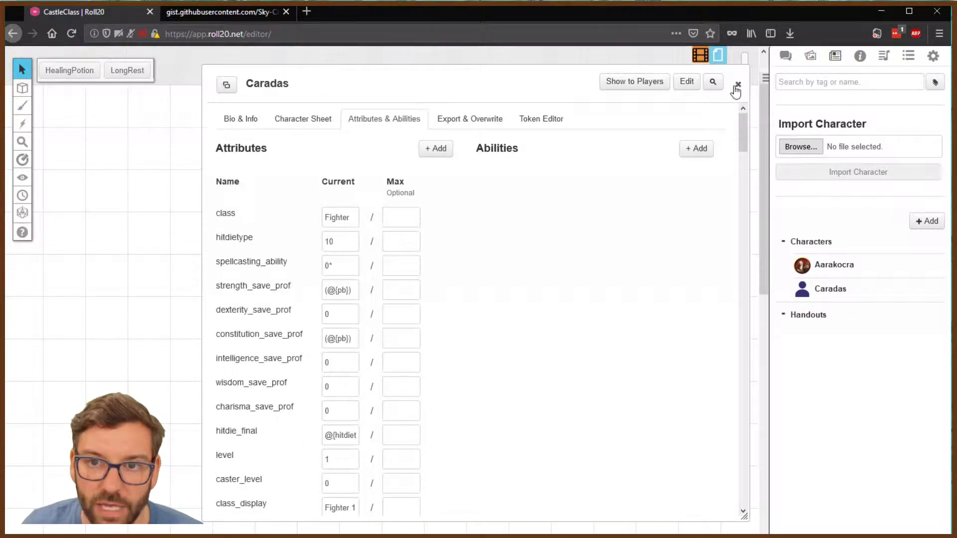
click(739, 85)
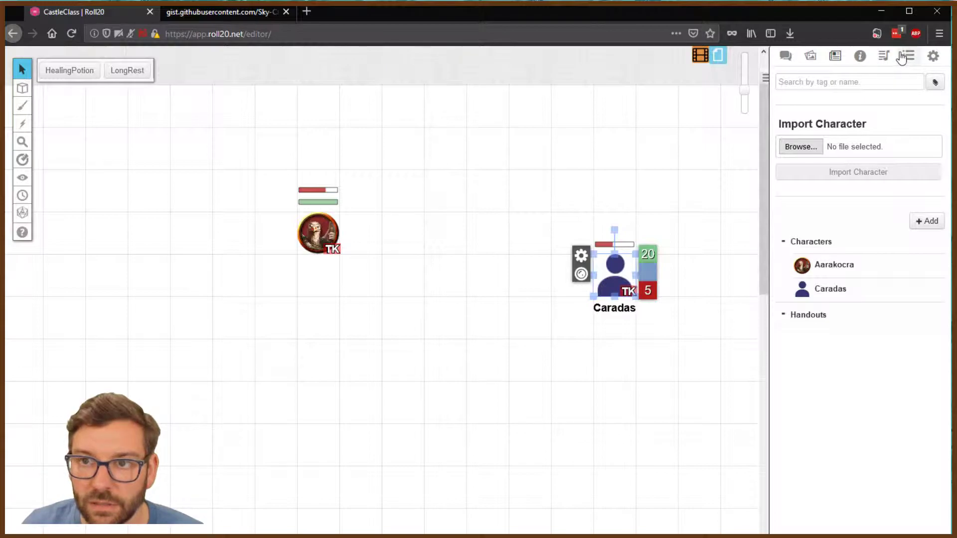
Step: Review the HealingPotion macro's actions without changing them, and check the chat log
click(907, 56)
click(828, 169)
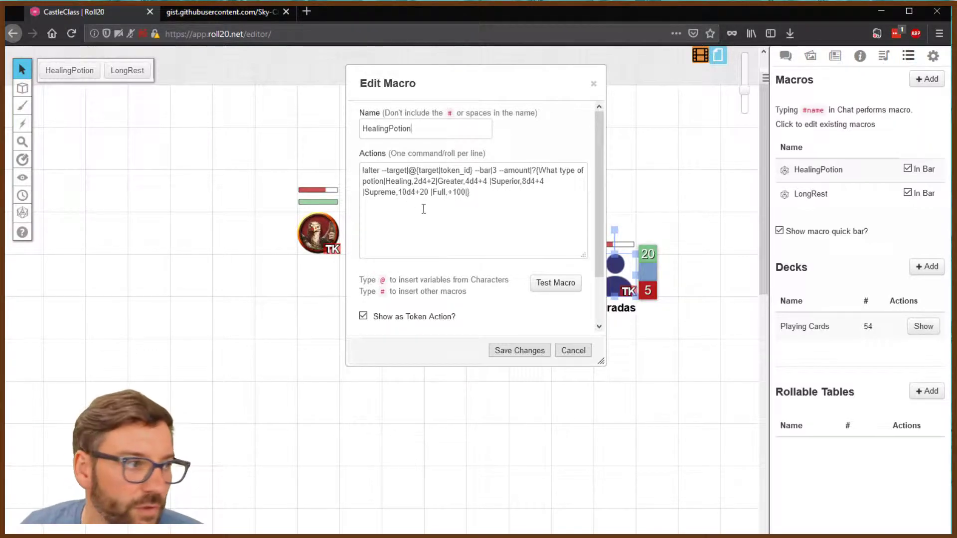
click(573, 350)
click(785, 56)
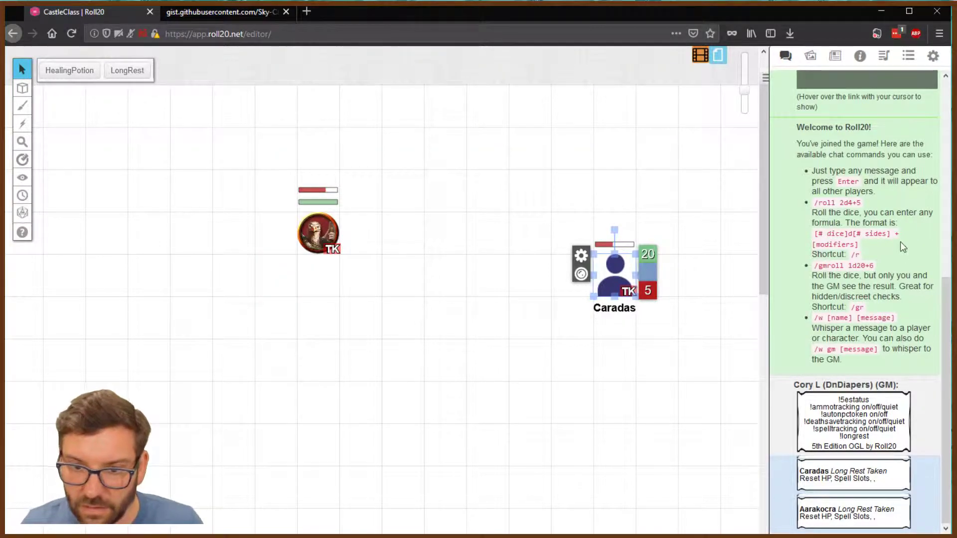
Step: Leave the game for CastleClass's API Scripts page, review the output console error, and restart the API sandbox
click(933, 56)
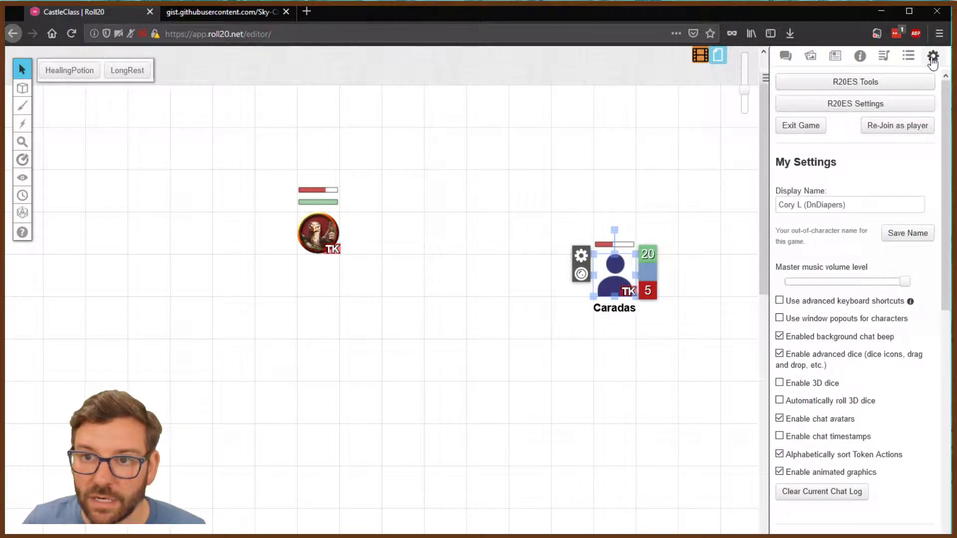
click(815, 128)
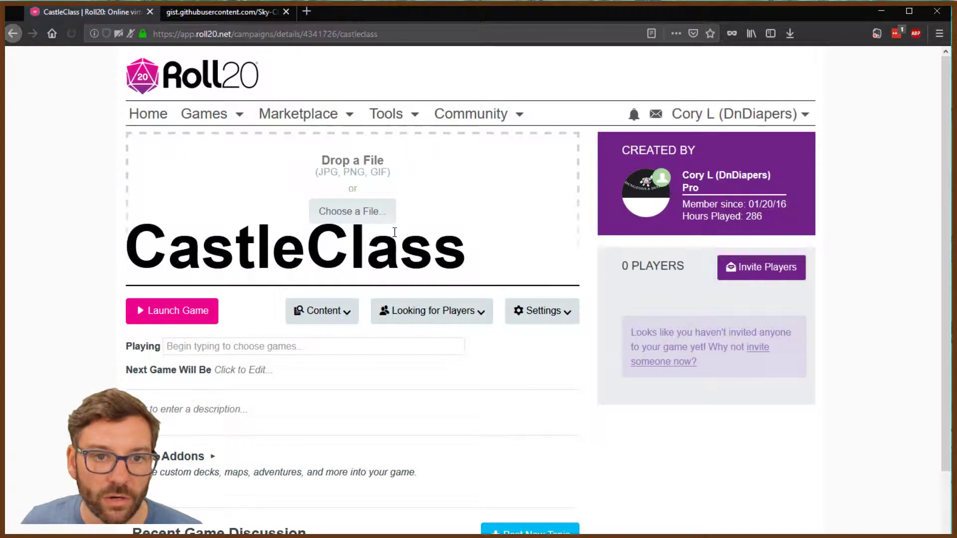
click(542, 310)
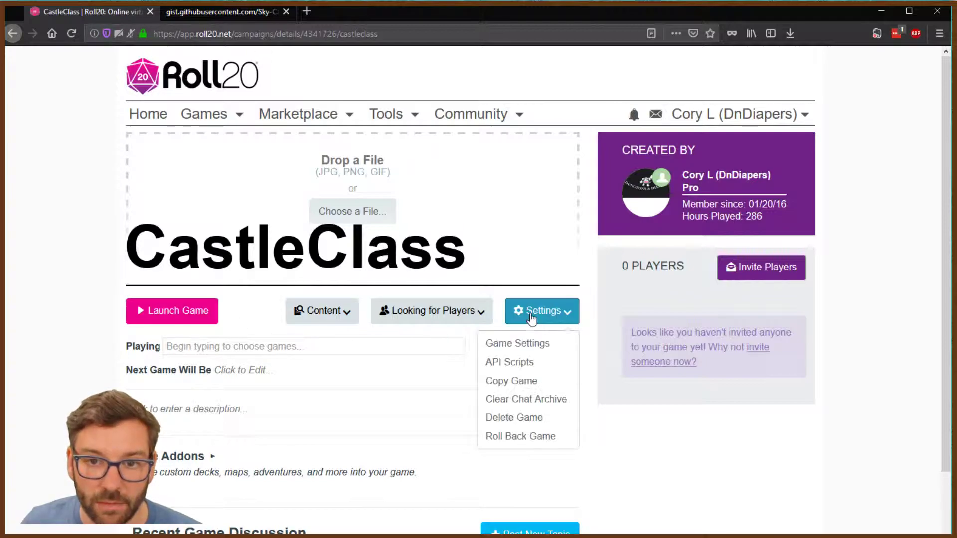
click(515, 363)
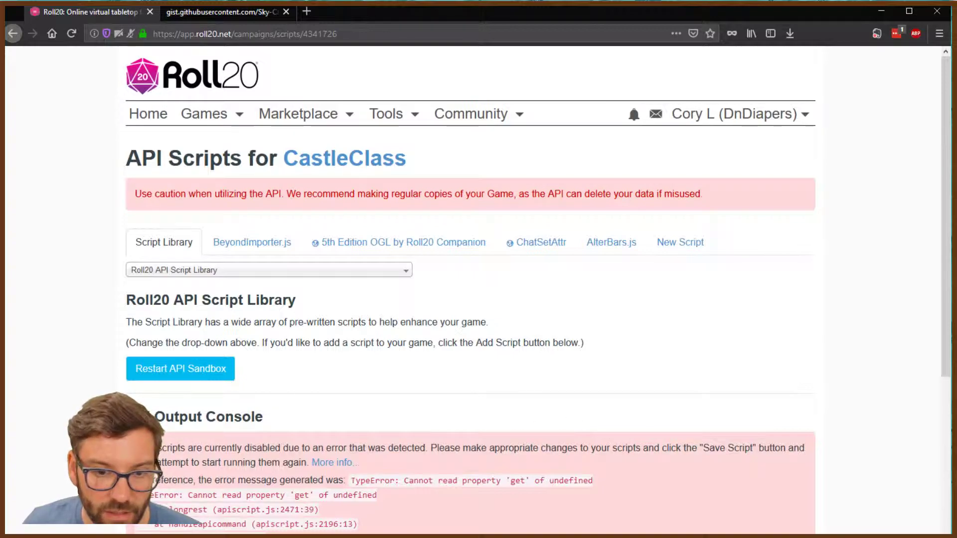
scroll(472, 288, down, 5)
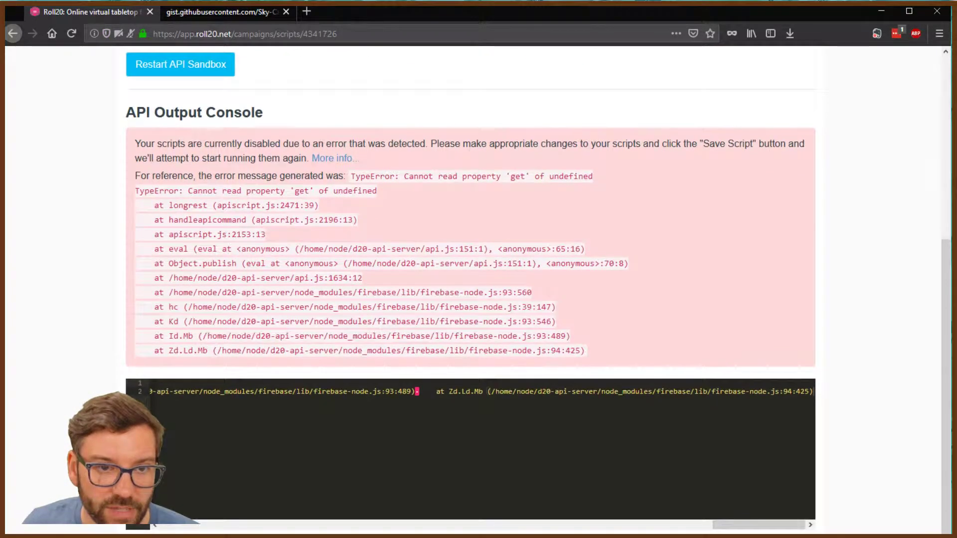
click(192, 68)
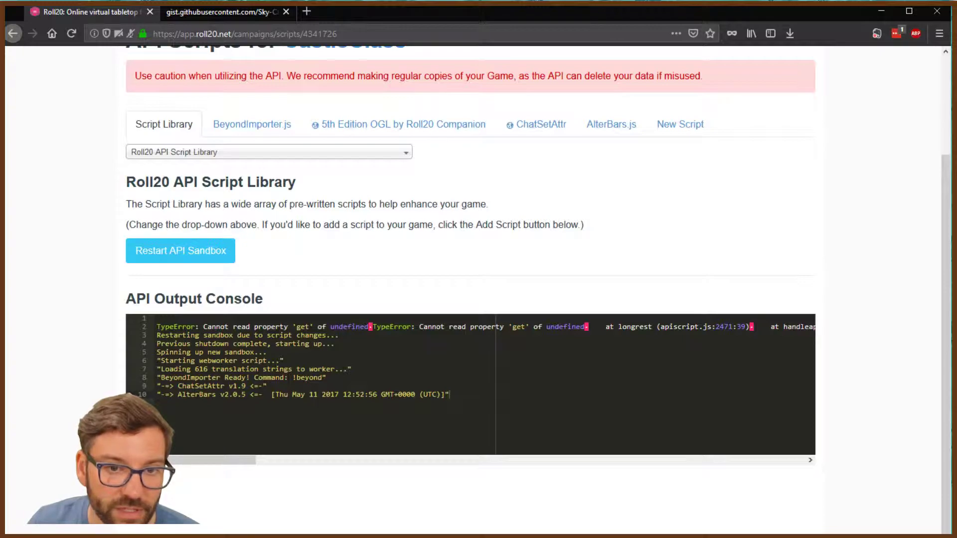
Step: Examine the installed AlterBars.js script and its source on the GitHub Gist page, including the bar configuration section
scroll(641, 362, up, 3)
click(615, 246)
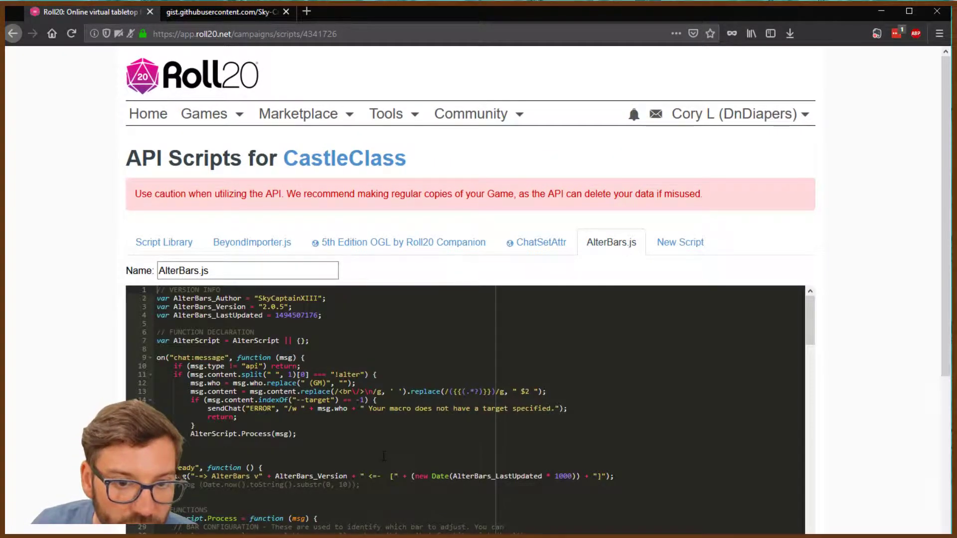
click(217, 14)
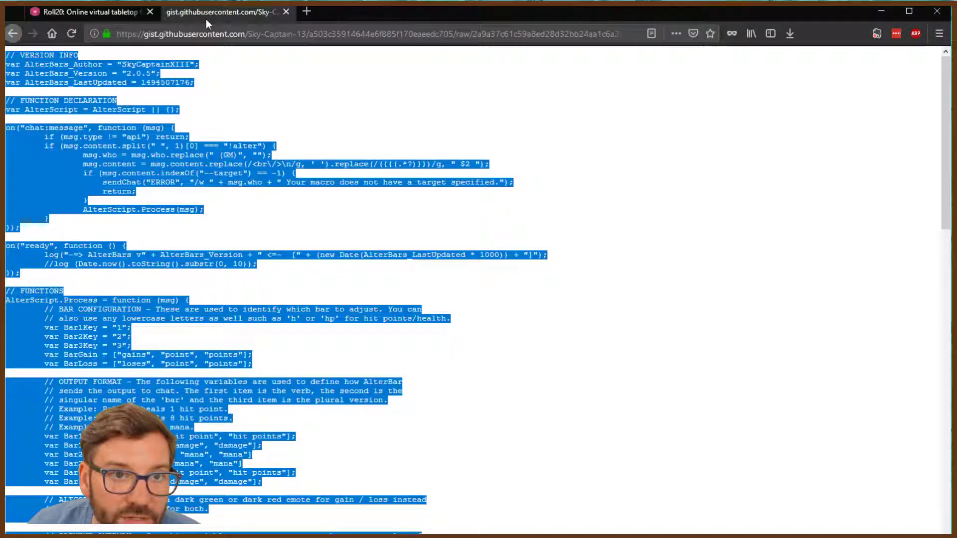
click(11, 33)
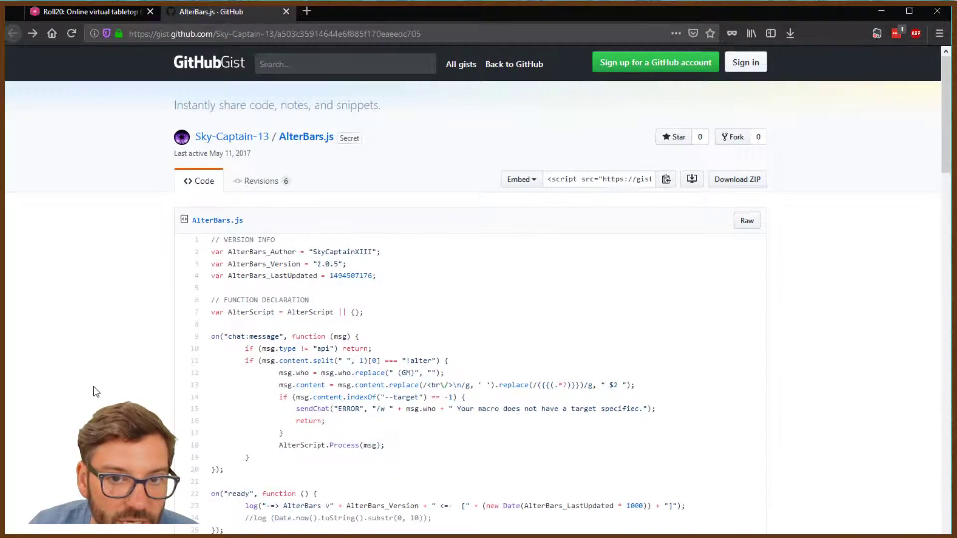
scroll(95, 392, down, 5)
scroll(94, 387, down, 5)
scroll(93, 387, up, 10)
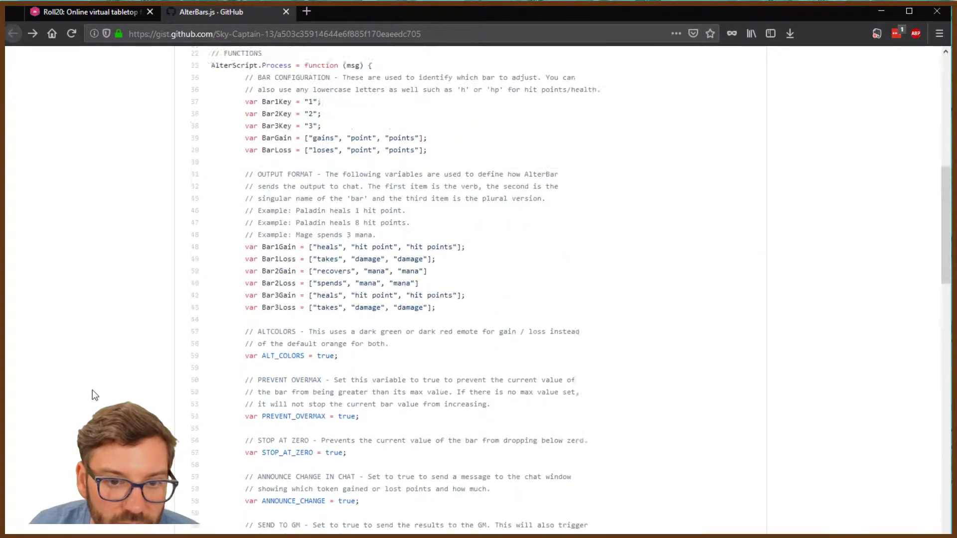
scroll(90, 403, down, 4)
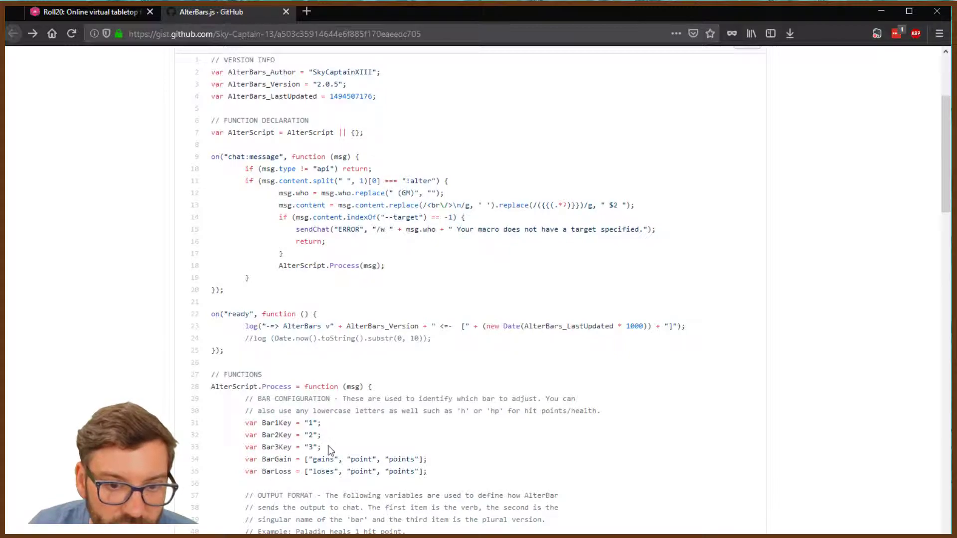
scroll(231, 494, up, 4)
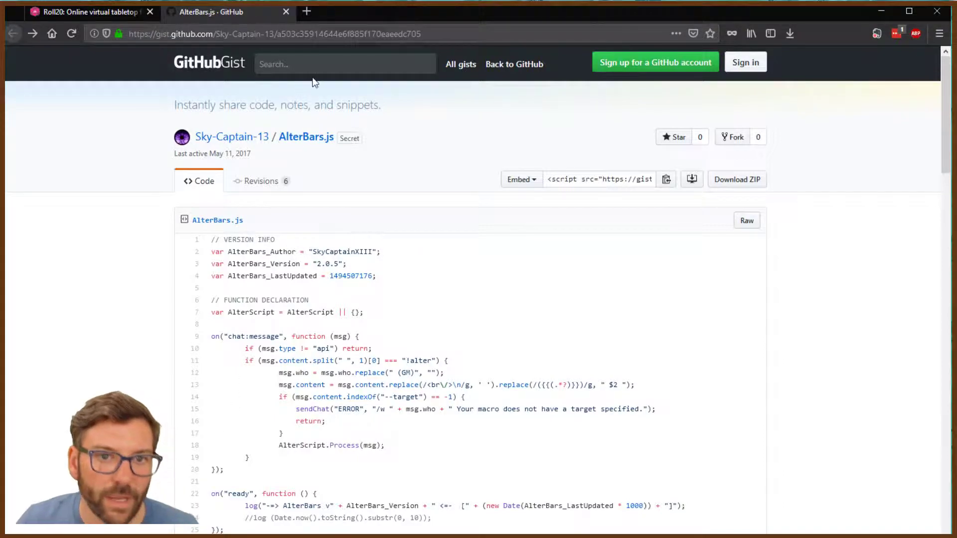
Step: Return to the Roll20 scripts page and relaunch the CastleClass game
click(106, 11)
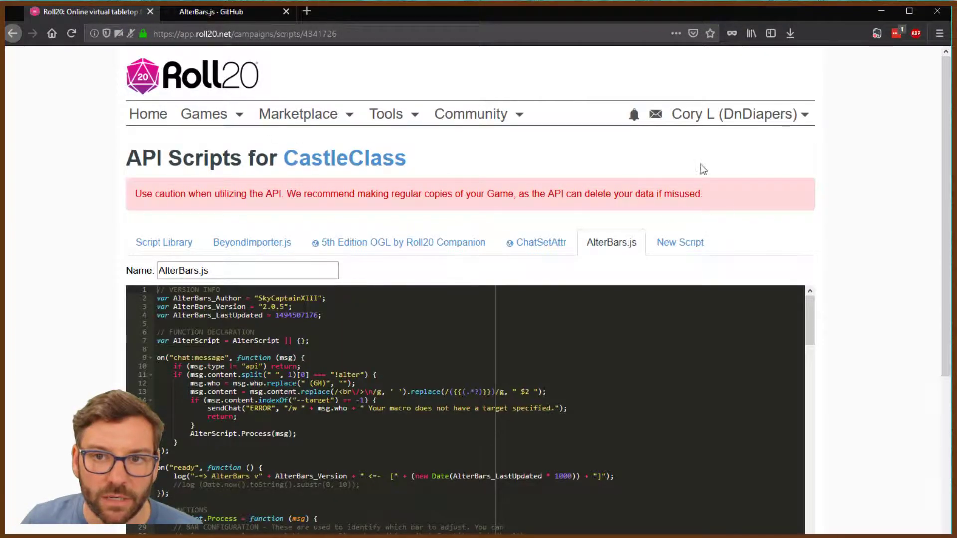
click(325, 160)
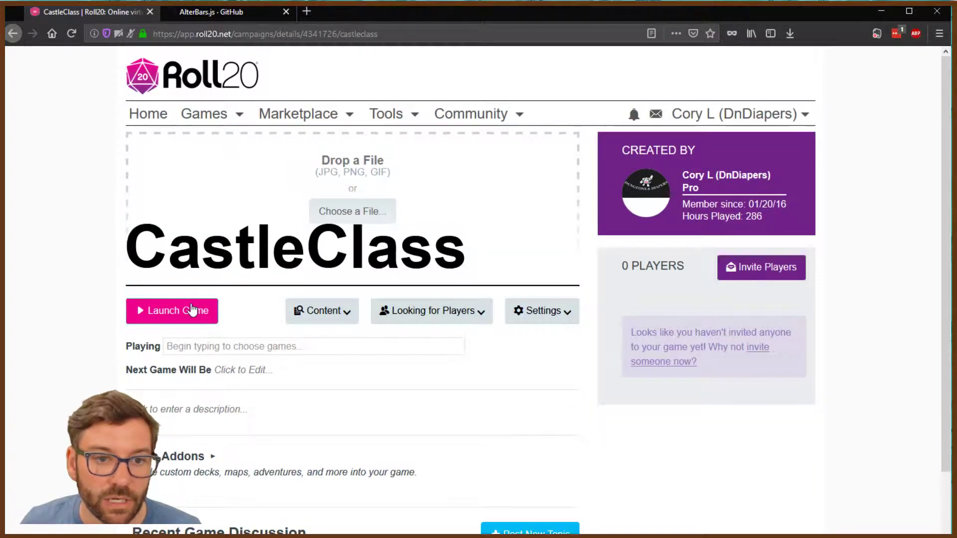
click(194, 309)
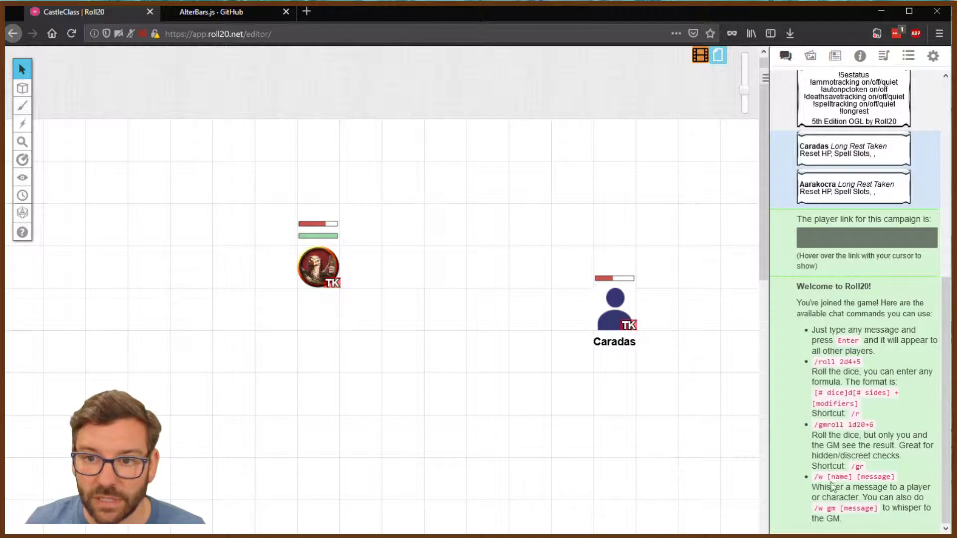
Step: Move the Caradas token closer to Aarakocra and run the HealingPotion macro on Caradas with the Healing potion type
mouse_move(610, 314)
mouse_down()
mouse_move(460, 264)
mouse_move(439, 269)
mouse_up()
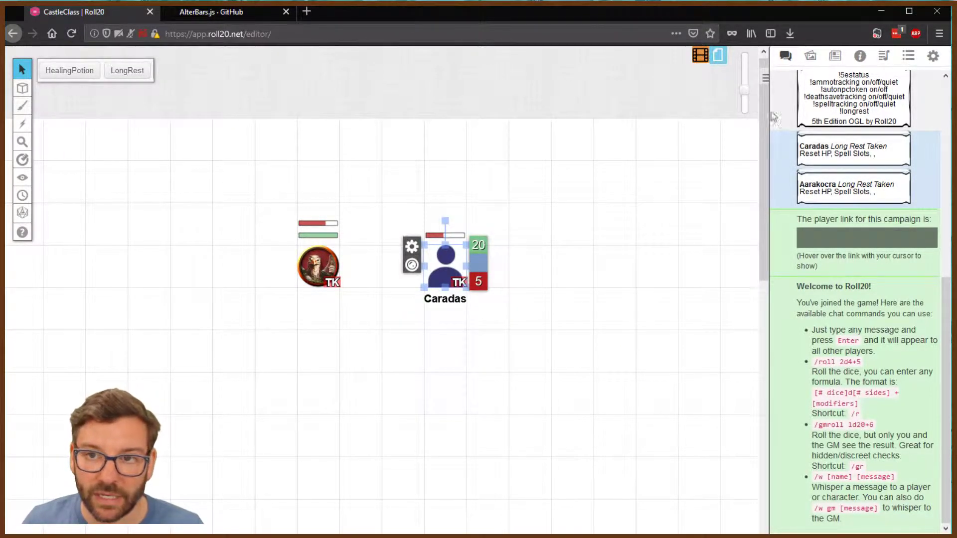
click(408, 312)
click(439, 262)
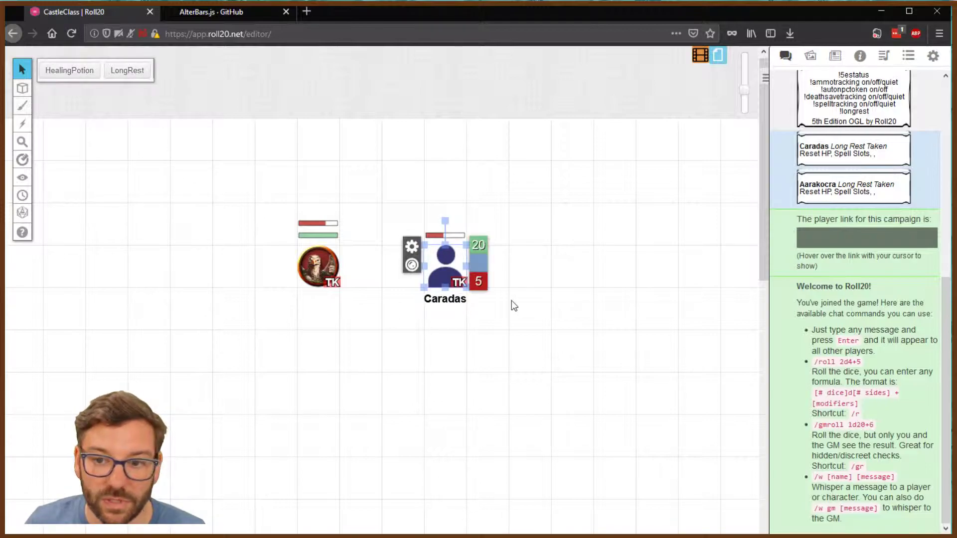
click(73, 73)
click(452, 258)
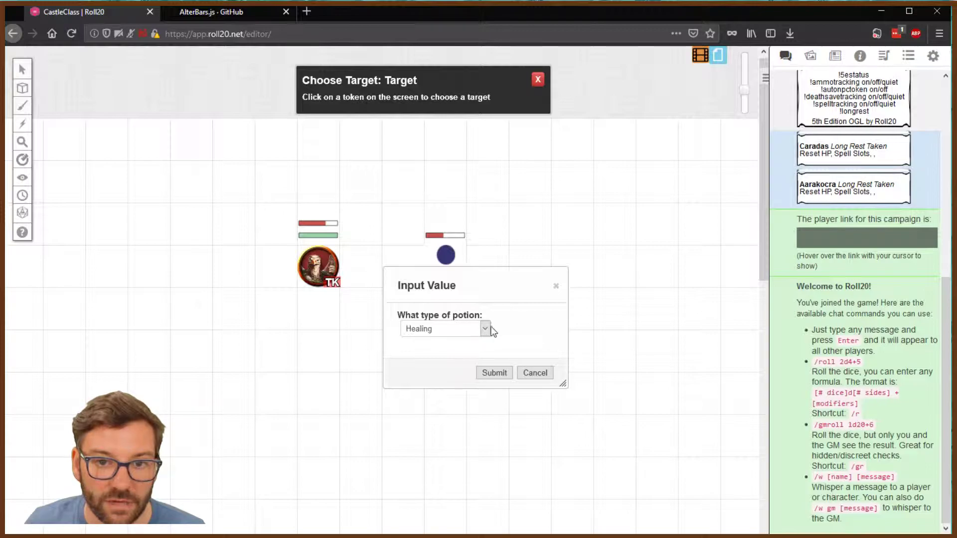
click(494, 373)
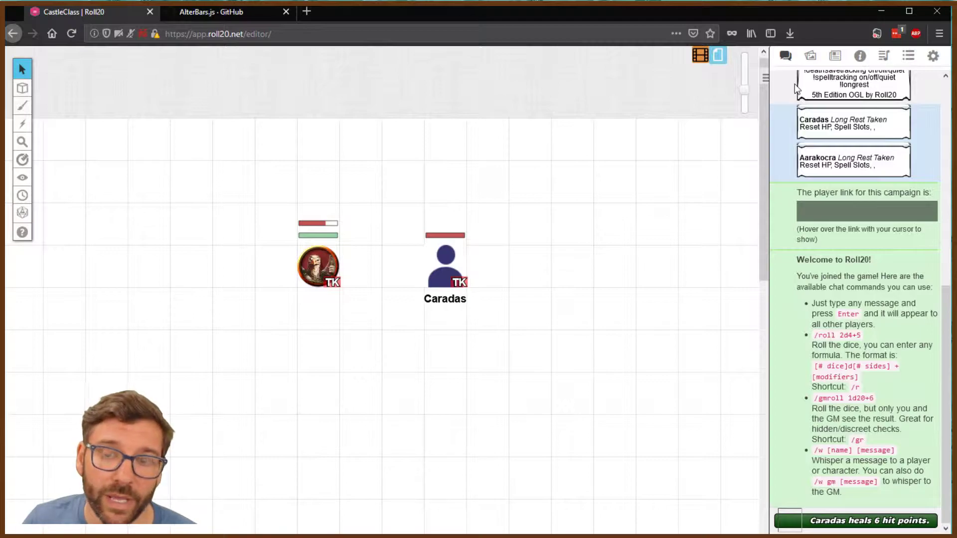
Step: Exit the running game and open the CastleClass game details page
click(940, 61)
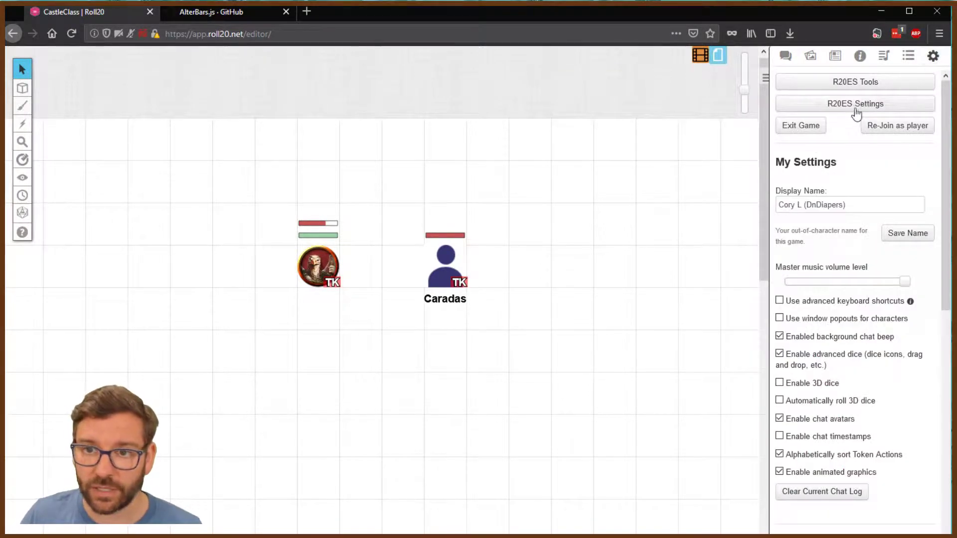
click(801, 126)
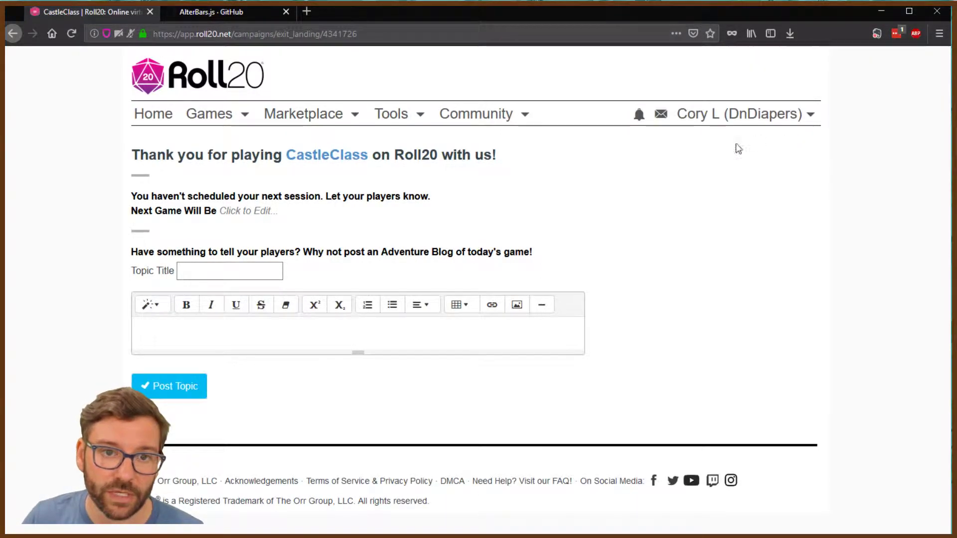
click(323, 155)
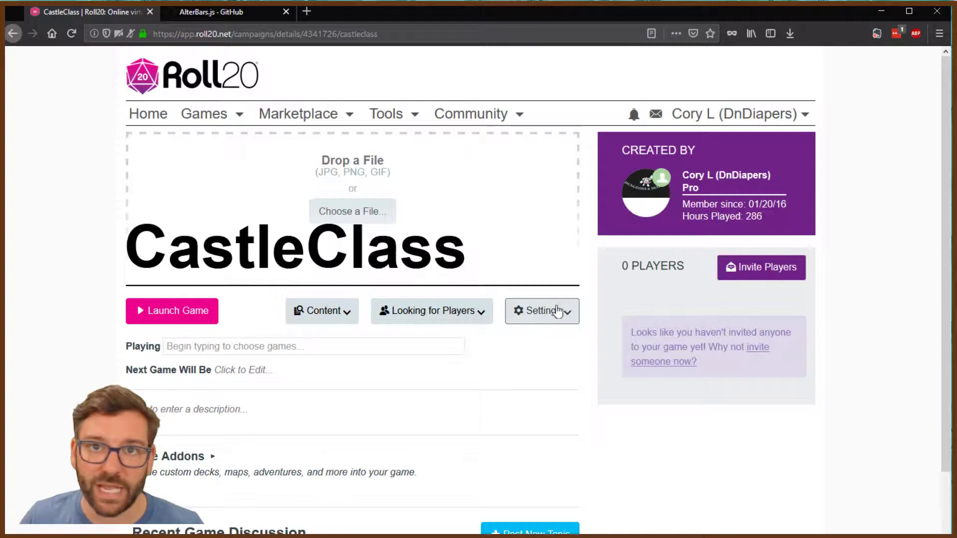
Step: Open the API scripts page of the CastleClass game to review it, and return to the game's details page
click(567, 313)
click(538, 362)
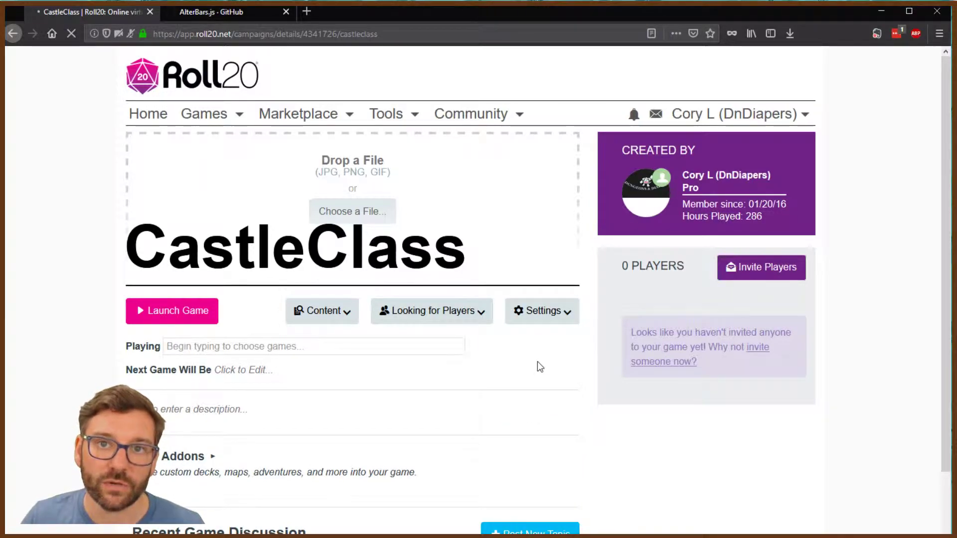
drag(124, 194, 733, 205)
click(743, 199)
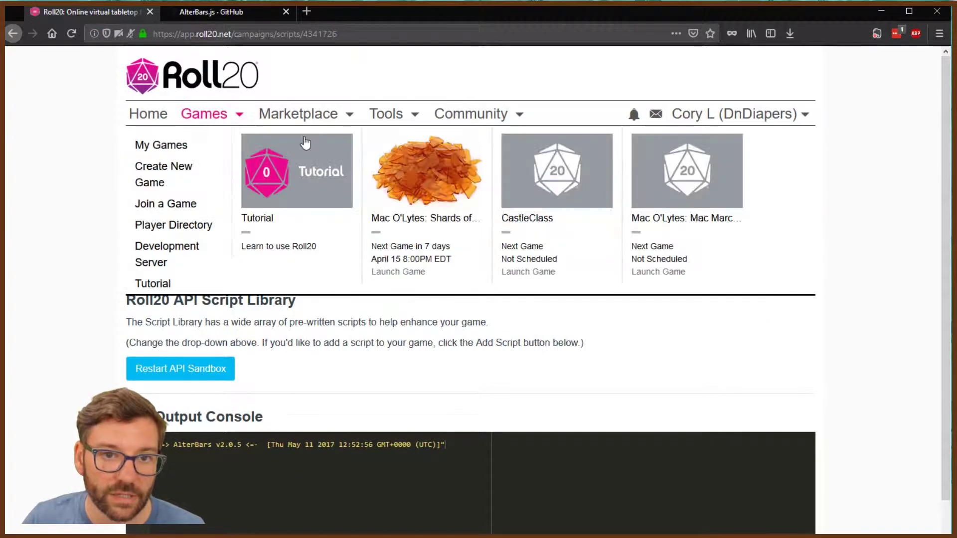
click(342, 164)
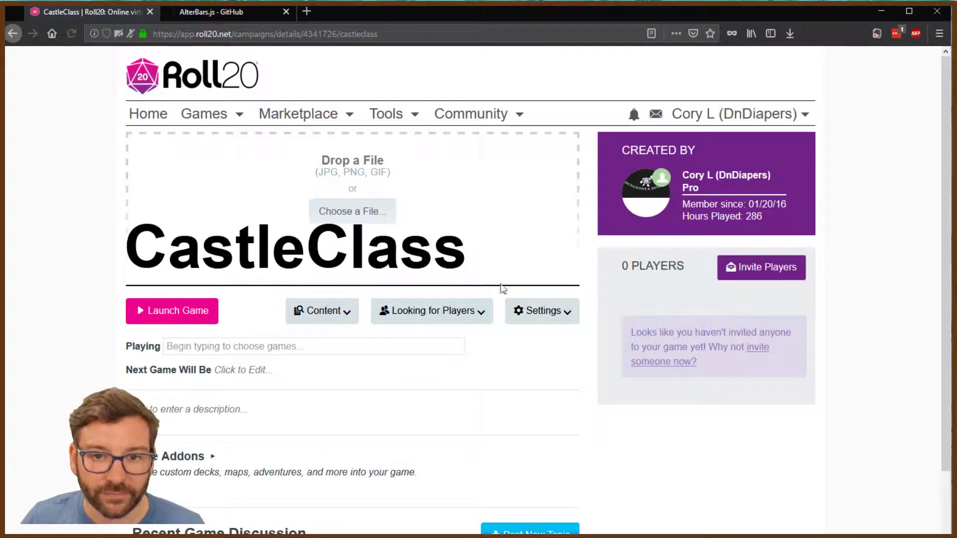
Step: Create a copy of the CastleClass game named "CastleClass Backup 04082019", including the preselected content
click(569, 320)
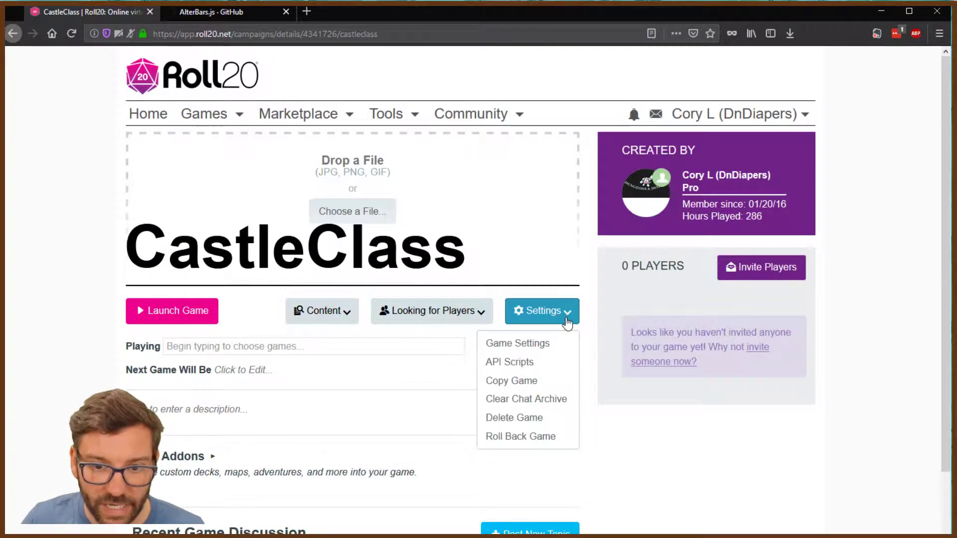
click(547, 382)
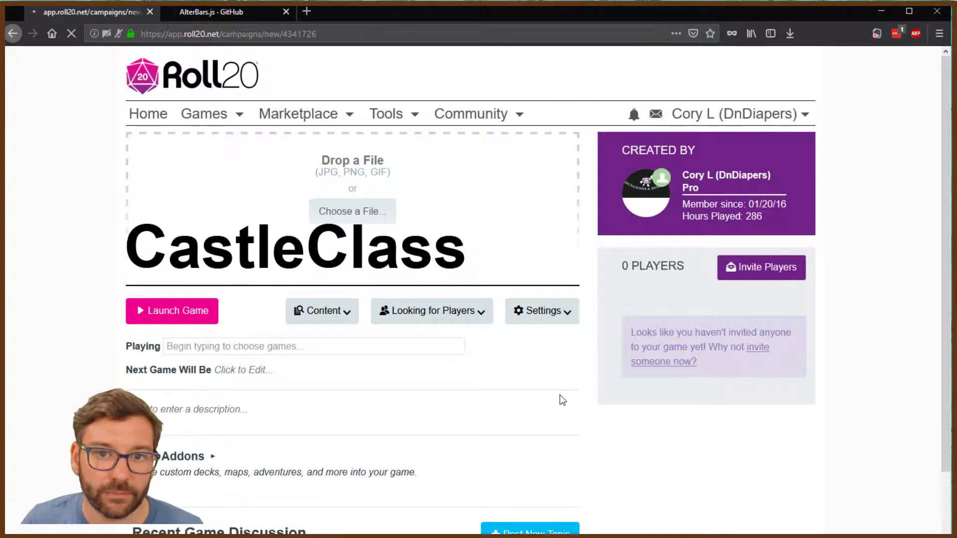
click(260, 266)
drag(259, 267, 205, 271)
text(Backup)
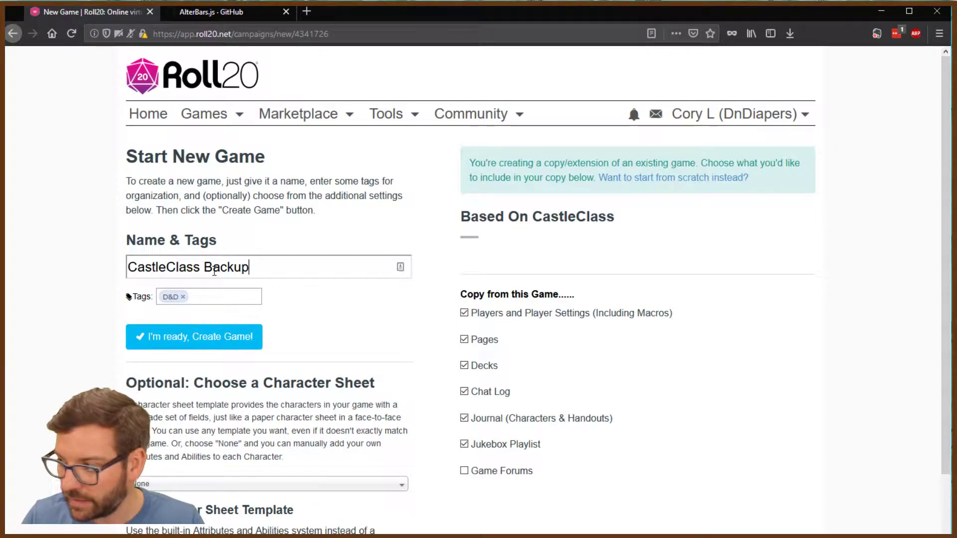
text( 0408)
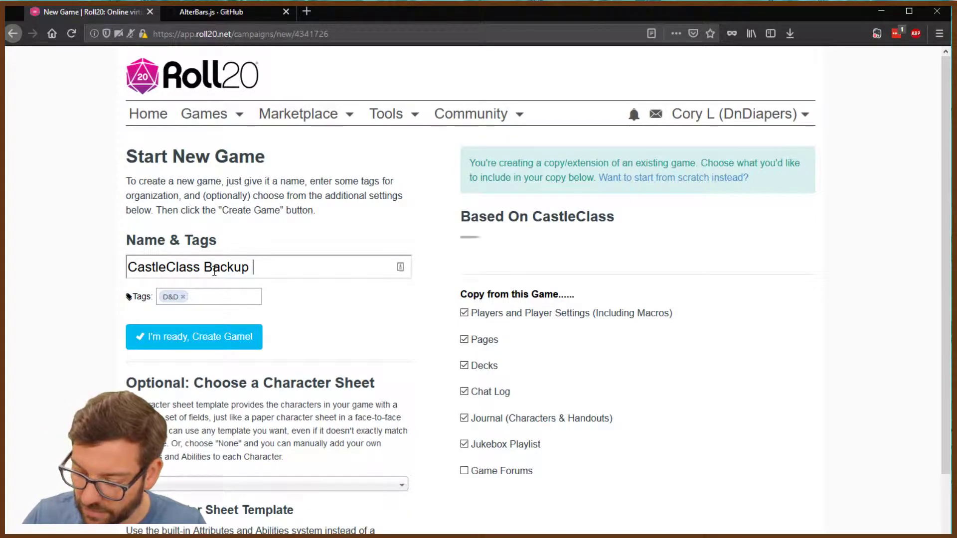
text(2019)
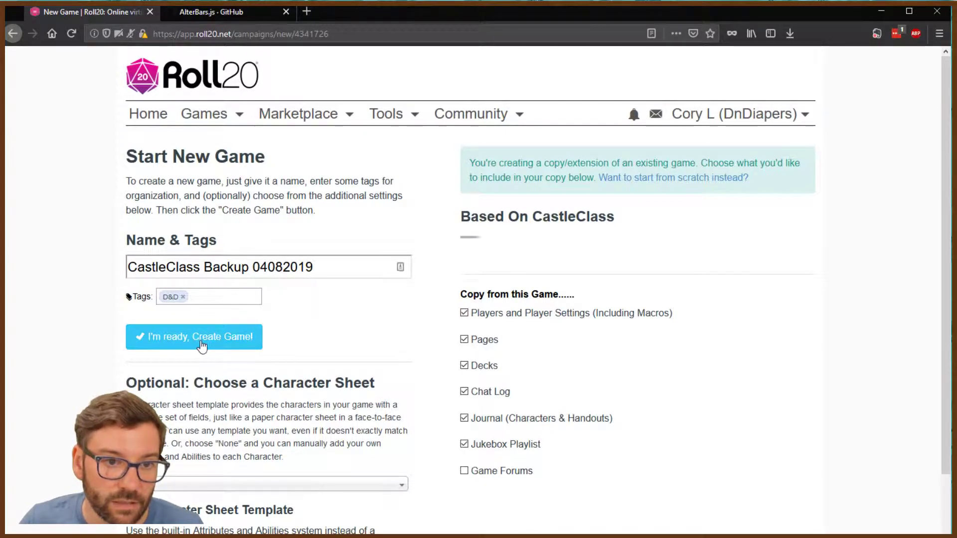
click(201, 345)
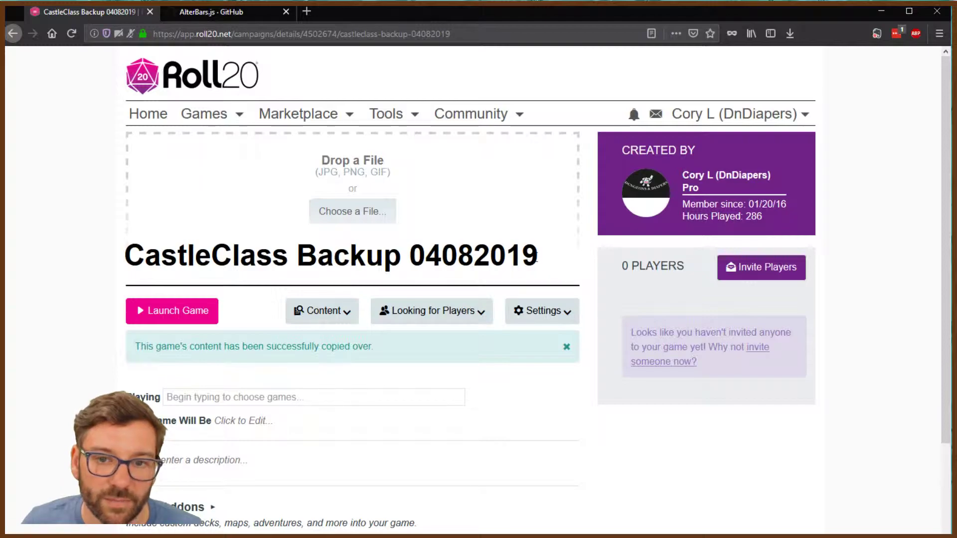
Step: Append "- Do Not Sign In" to the backup game's title and save the new name
click(537, 256)
drag(471, 261, 688, 262)
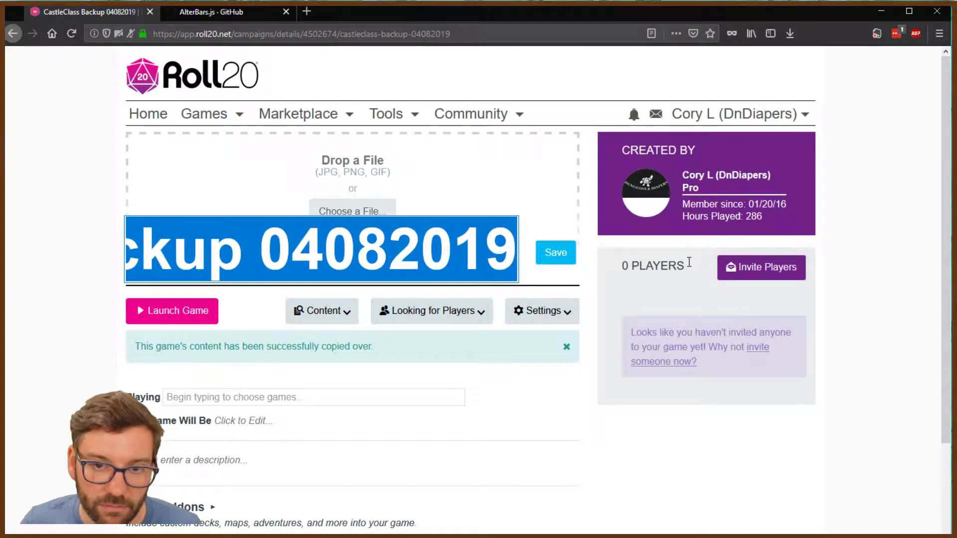
click(514, 265)
text(- PLA)
key(BackSpace)
key(BackSpace)
key(BackSpace)
text(Do Not Sign IU)
key(BackSpace)
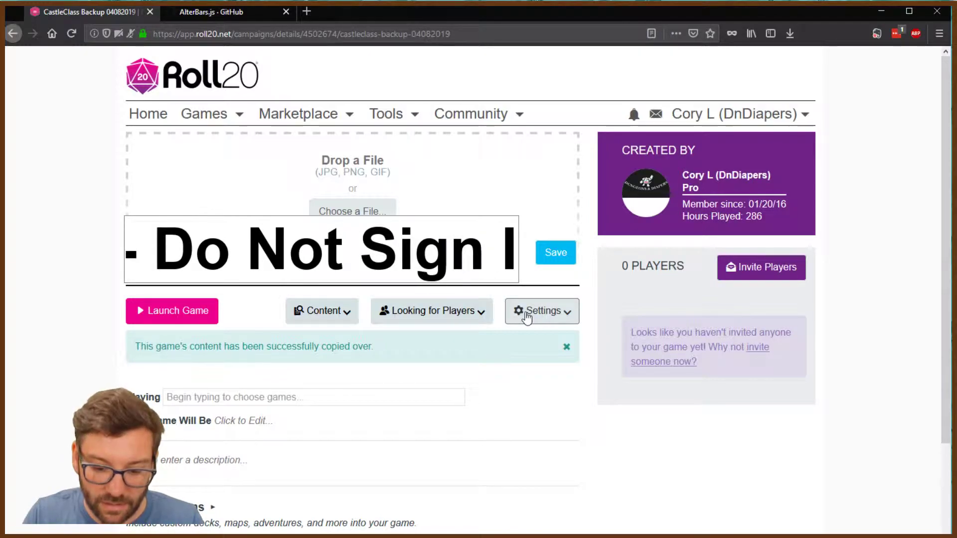
text(n)
click(573, 262)
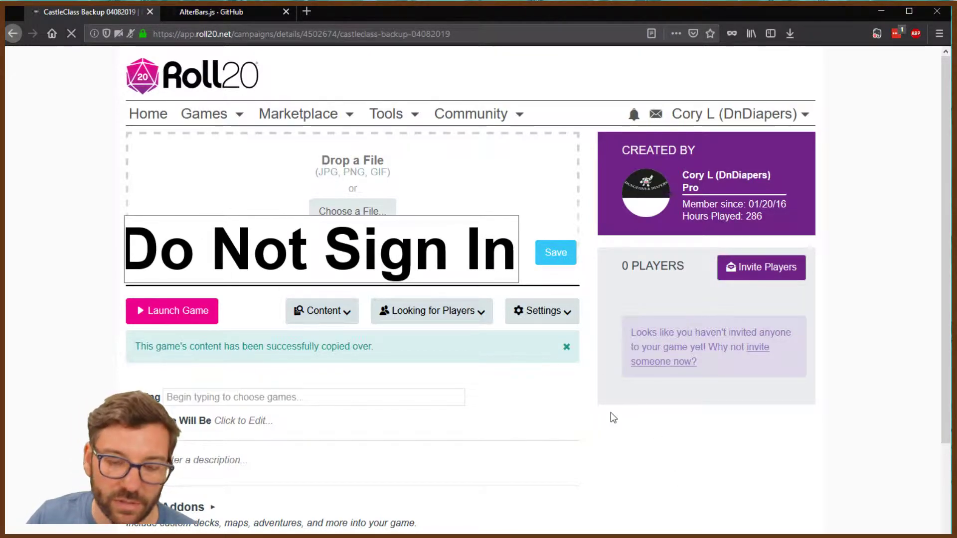